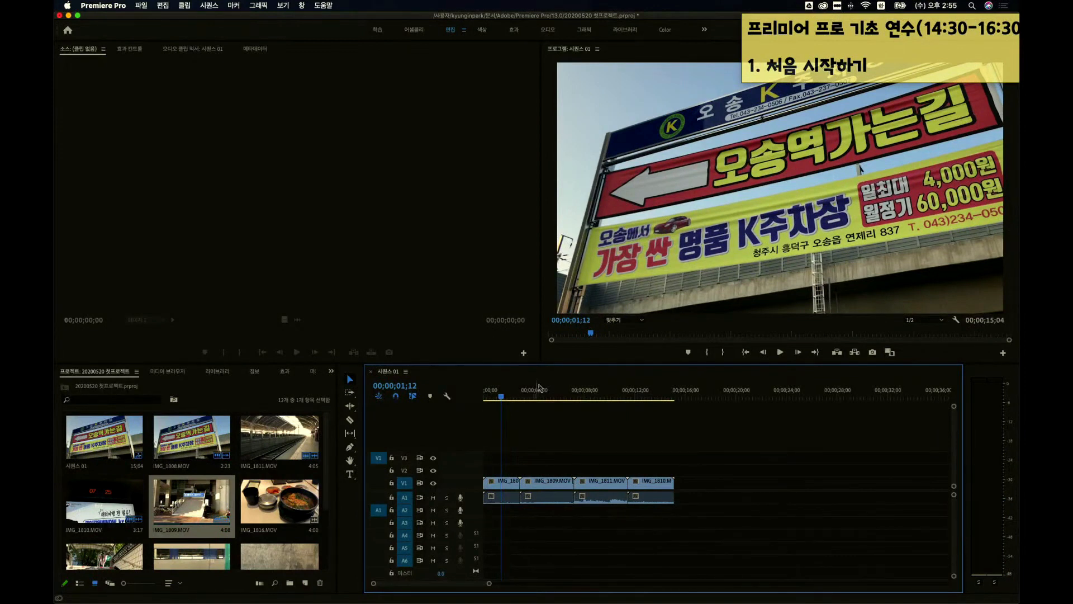
- Bring section 2 of the sticky-note outline into view and enlarge the first clip in the timeline
{"action": "left_click", "coordinate": [876, 66]}
{"action": "scroll", "coordinate": [877, 66], "scroll_direction": "down", "scroll_amount": 3}
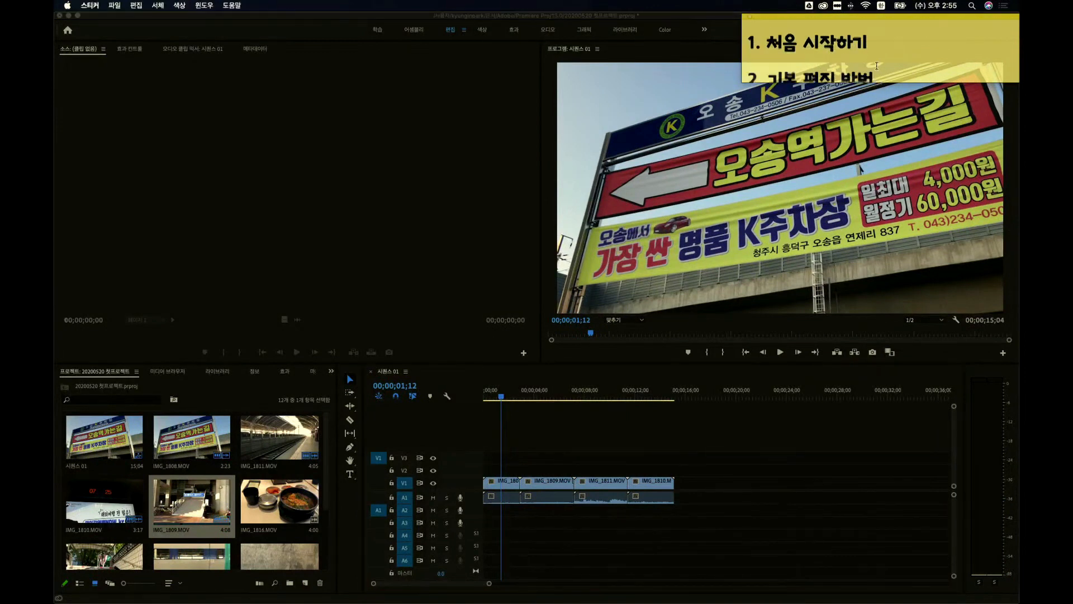
{"action": "left_click", "coordinate": [495, 399]}
{"action": "left_click_drag", "start_coordinate": [494, 399], "coordinate": [493, 399]}
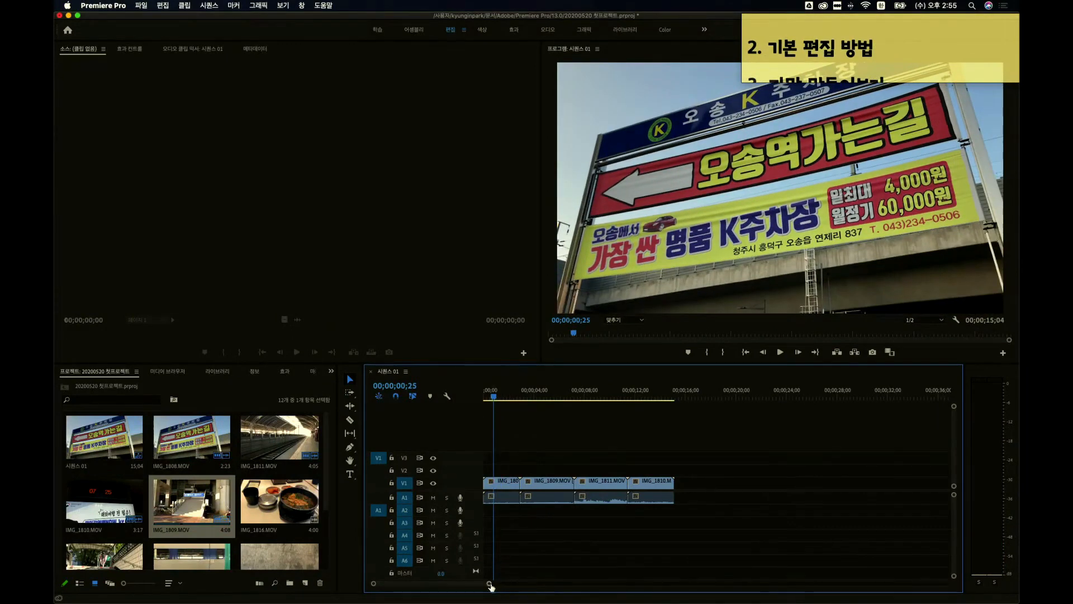
{"action": "left_click_drag", "start_coordinate": [489, 585], "coordinate": [440, 584]}
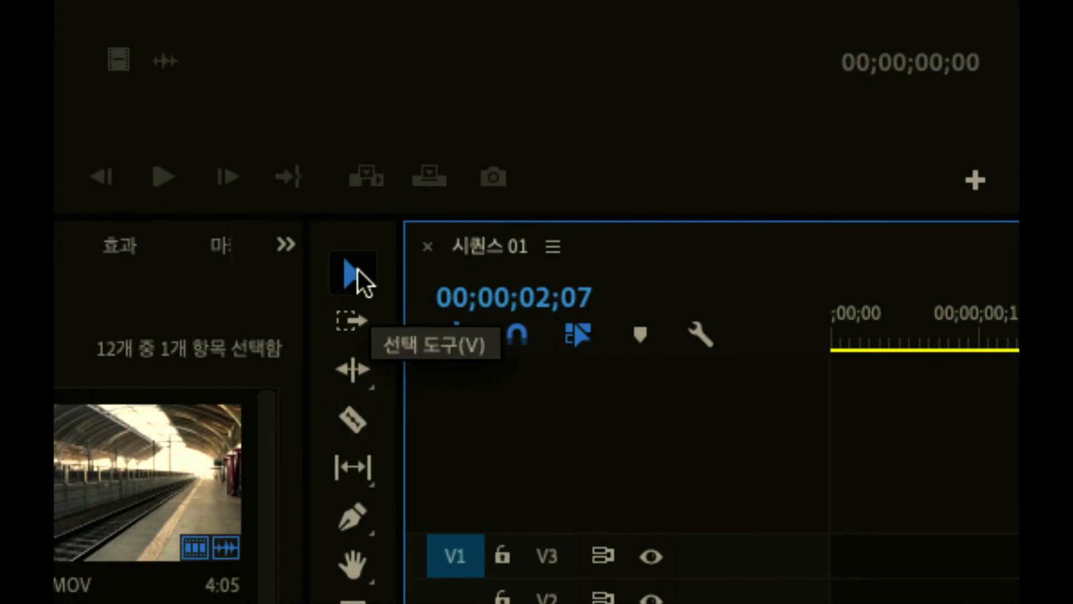
- Split clip IMG_1808.MOV at 00;00;00;07 with the Razor tool, undoing a first cut placed slightly too early
{"action": "left_click", "coordinate": [352, 419]}
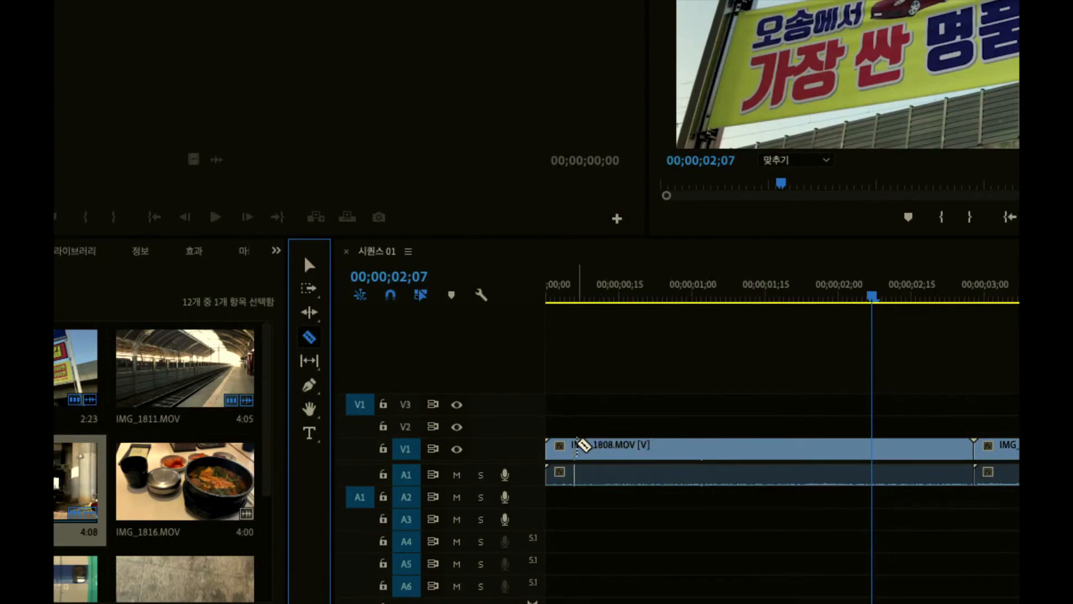
{"action": "left_click", "coordinate": [576, 446]}
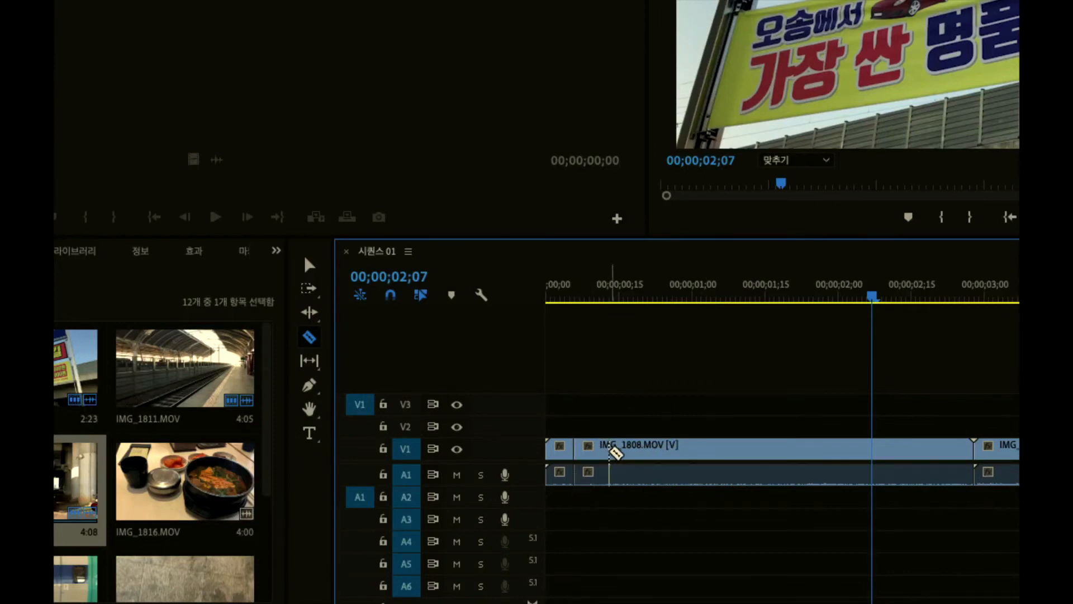
{"action": "key", "text": "ctrl+z"}
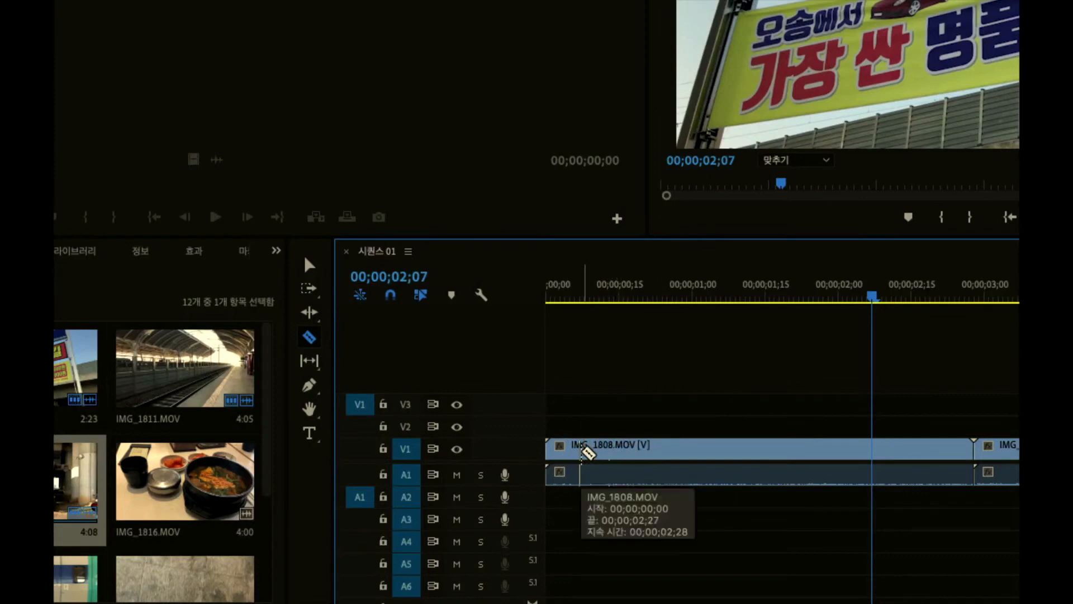
{"action": "left_click", "coordinate": [581, 450]}
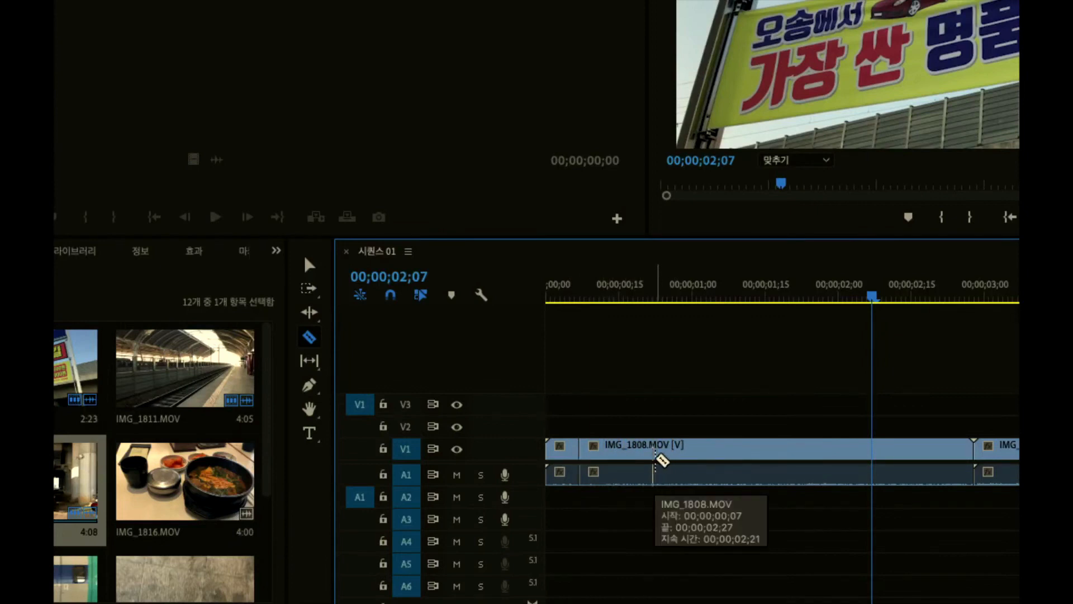
- Split IMG_1808.MOV again at about 00;00;00;22 and select each of its pieces in turn with the Selection tool
{"action": "left_click", "coordinate": [654, 459]}
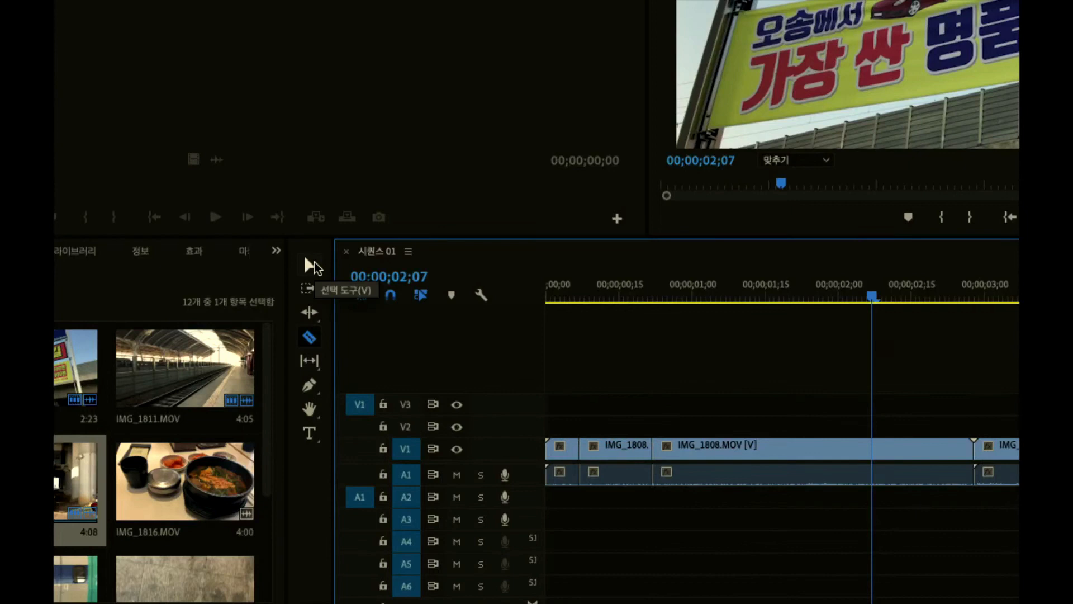
{"action": "left_click", "coordinate": [315, 261]}
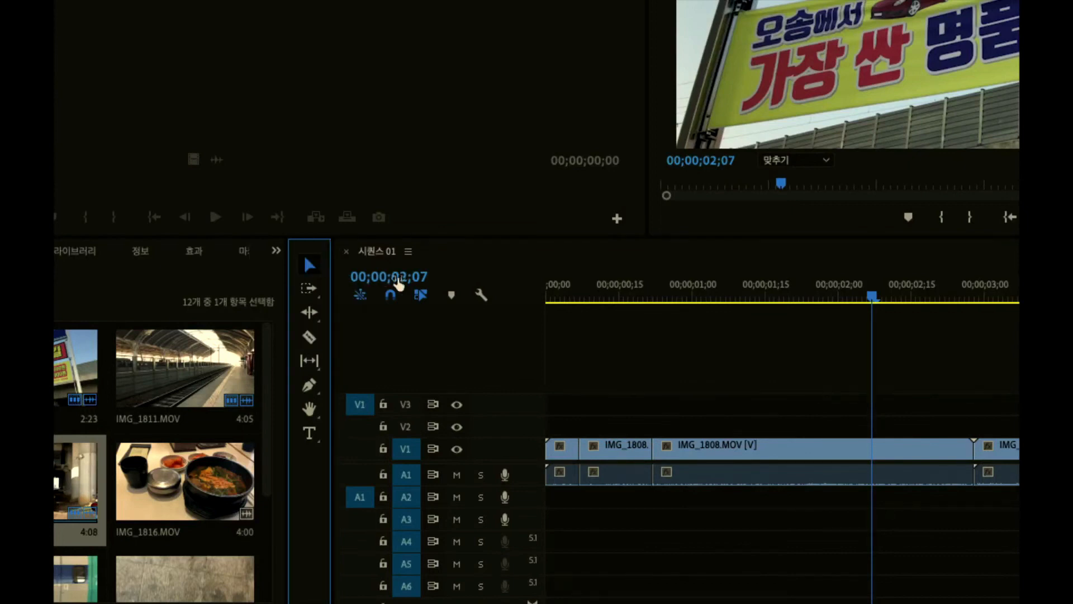
{"action": "left_click", "coordinate": [564, 455]}
{"action": "left_click", "coordinate": [605, 454]}
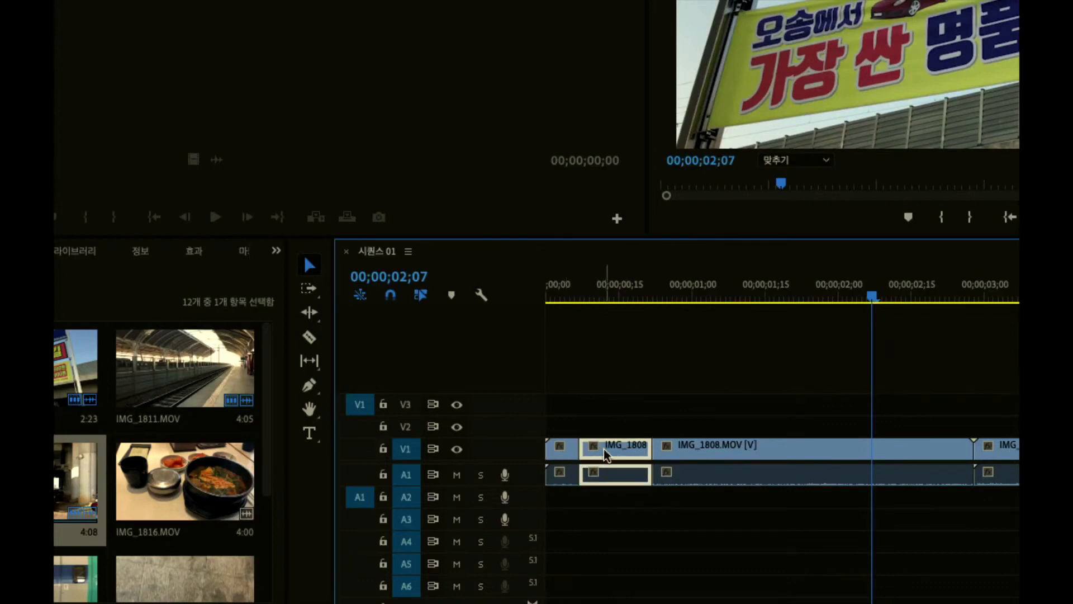
{"action": "left_click", "coordinate": [683, 450]}
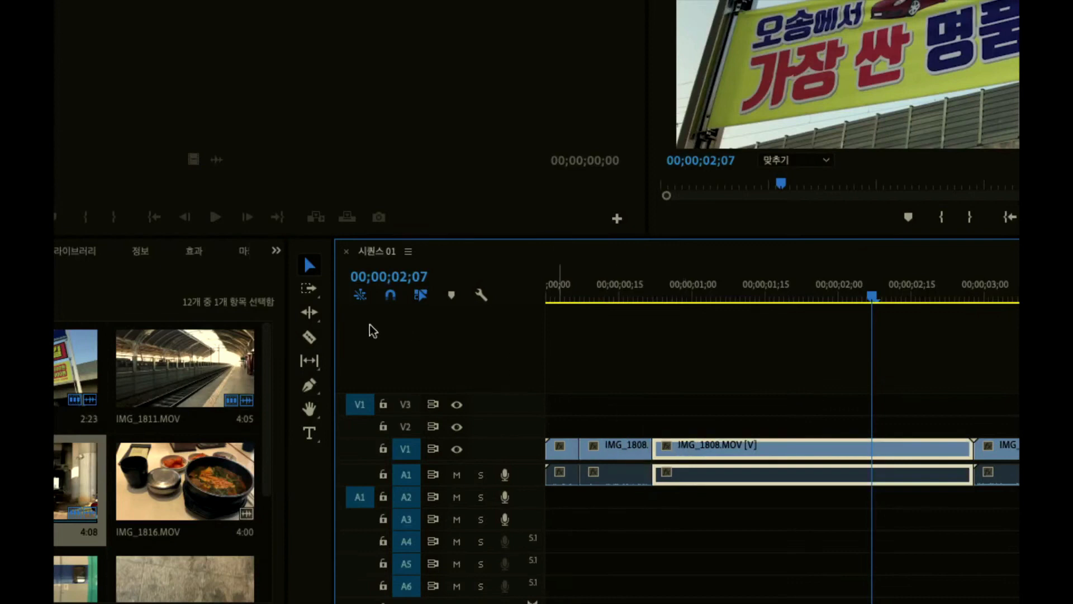
- Razor the last piece of IMG_1808.MOV at about 00;00;01;07 and 00;00;01;27
{"action": "left_click", "coordinate": [313, 339]}
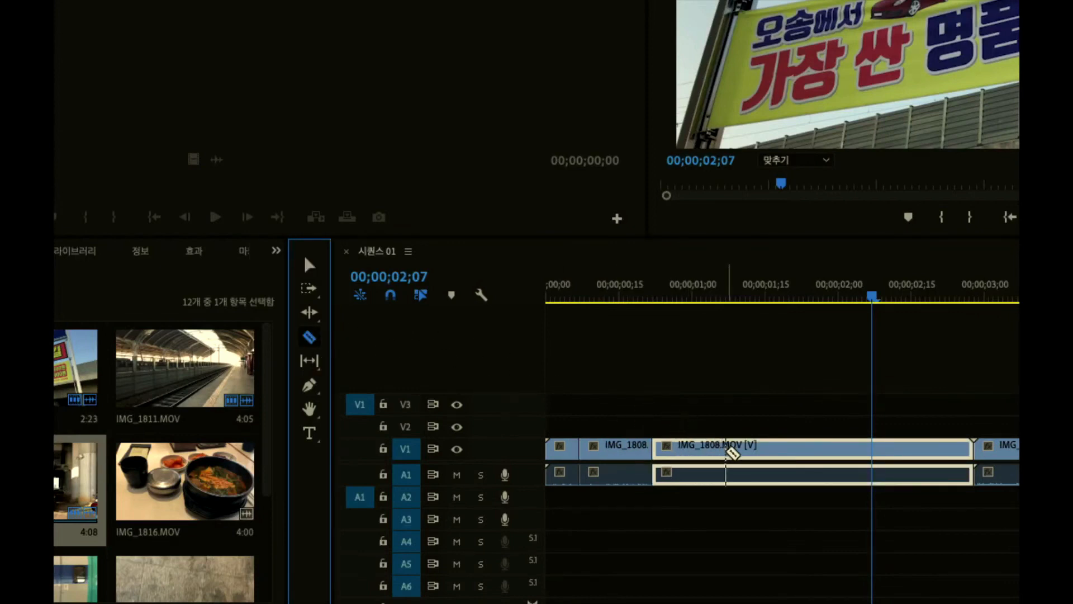
{"action": "left_click", "coordinate": [726, 450]}
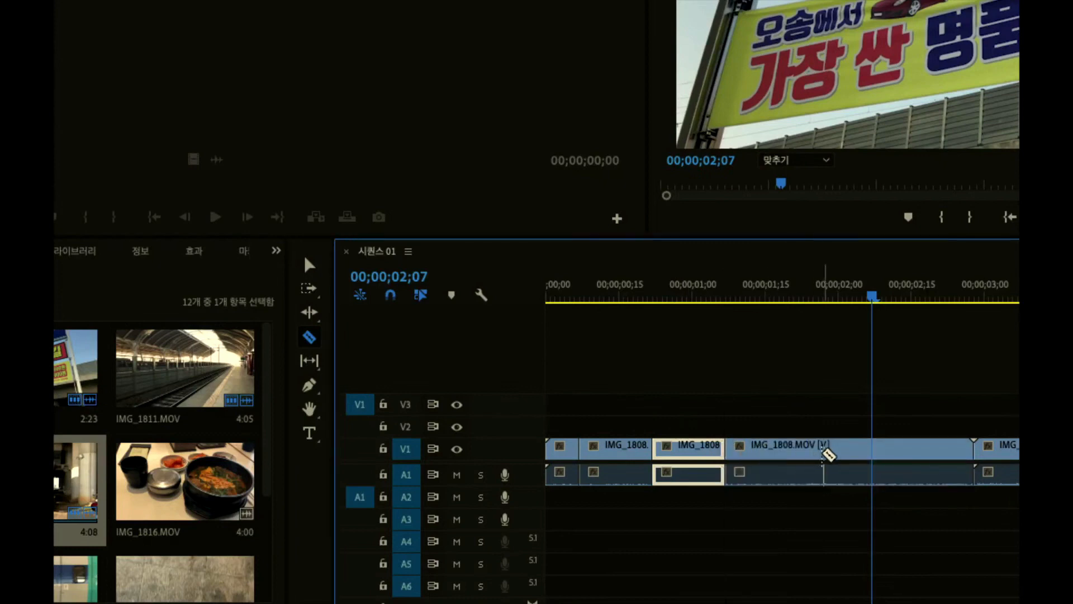
{"action": "left_click", "coordinate": [824, 450]}
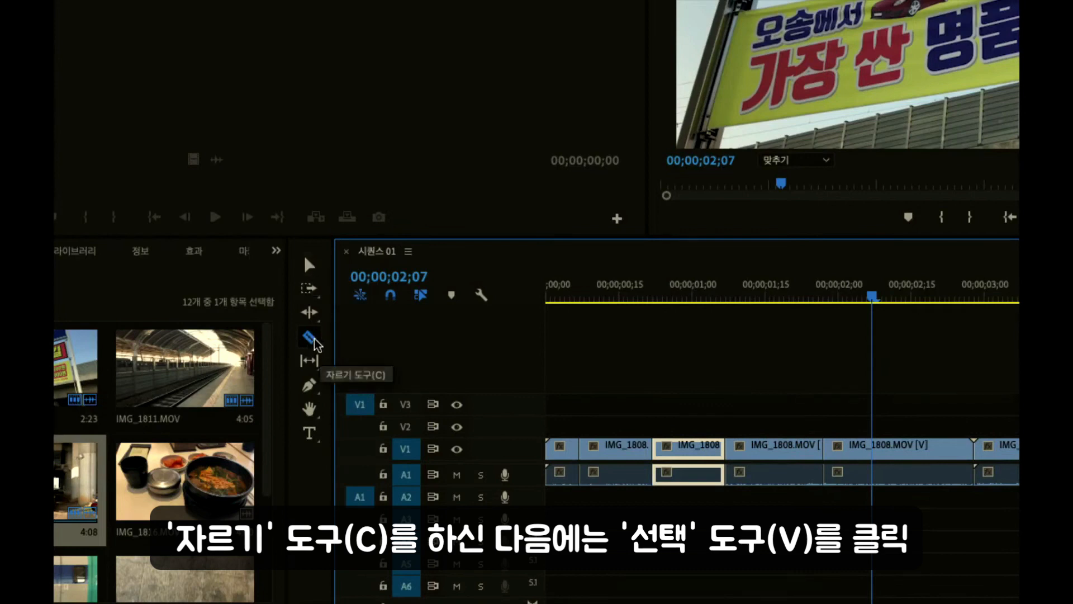
- Undo the last three razor cuts on IMG_1808.MOV
{"action": "key", "text": "super+z"}
{"action": "key", "text": "super+z"}
{"action": "key", "text": "super+z"}
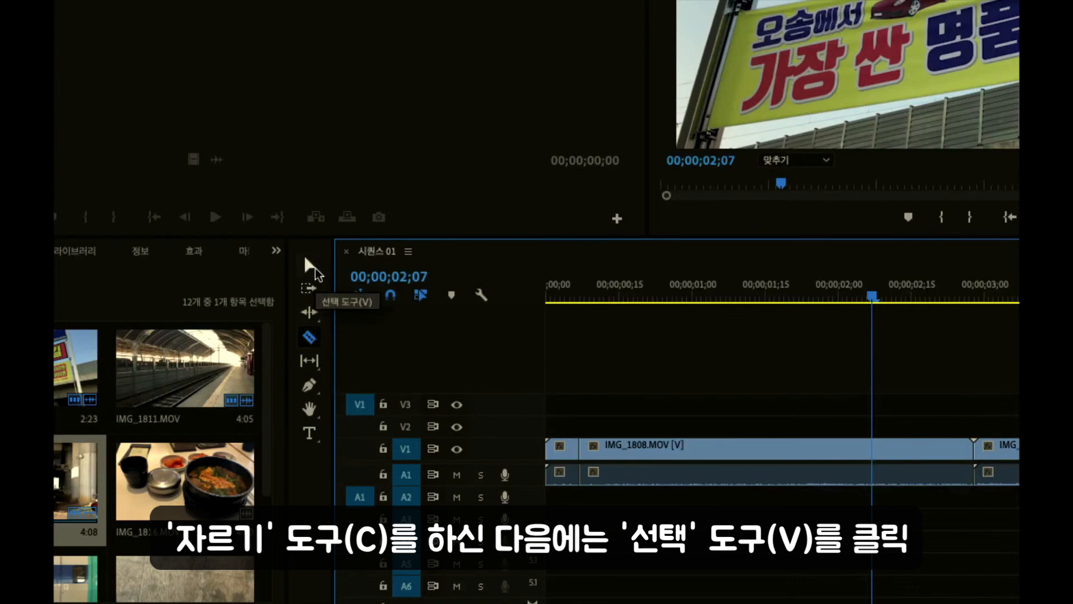
- Select the short first piece of IMG_1808.MOV with the Selection tool and delete it without closing the gap
{"action": "left_click", "coordinate": [314, 268]}
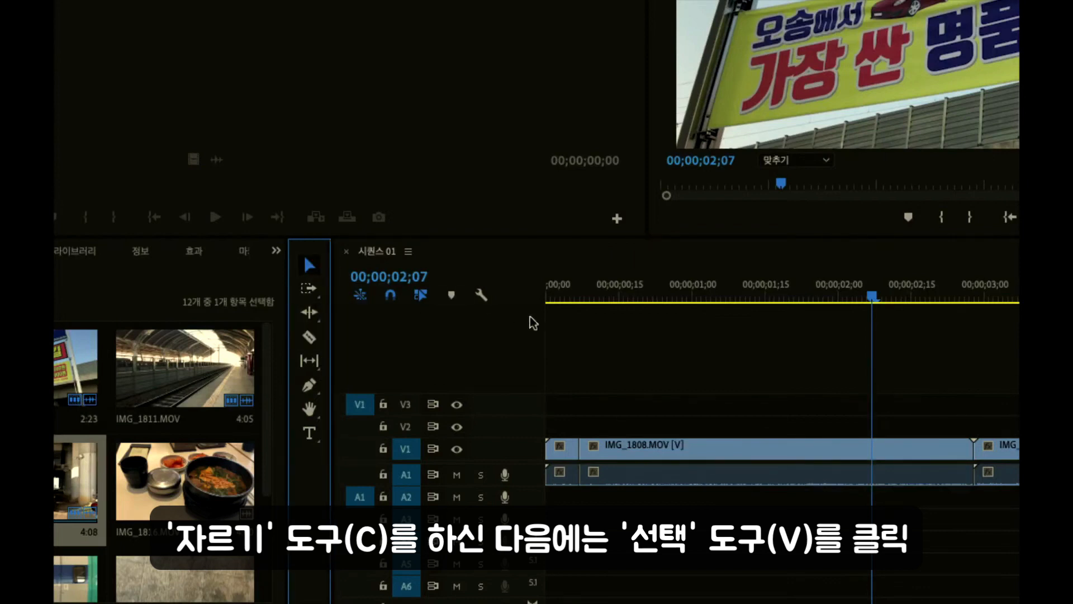
{"action": "left_click", "coordinate": [561, 451]}
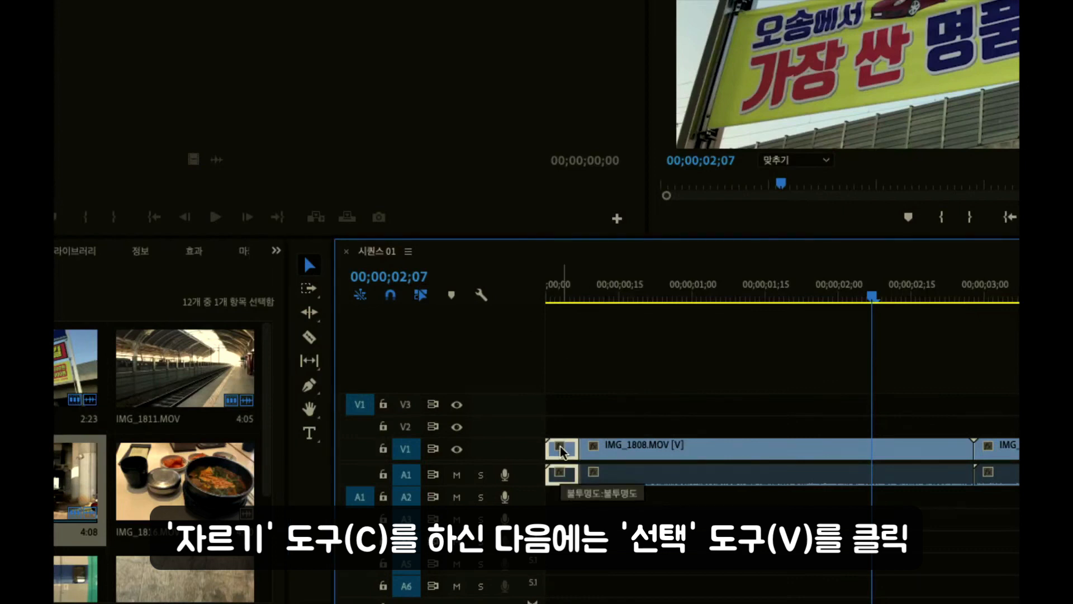
{"action": "left_click", "coordinate": [560, 450]}
{"action": "left_click", "coordinate": [570, 445]}
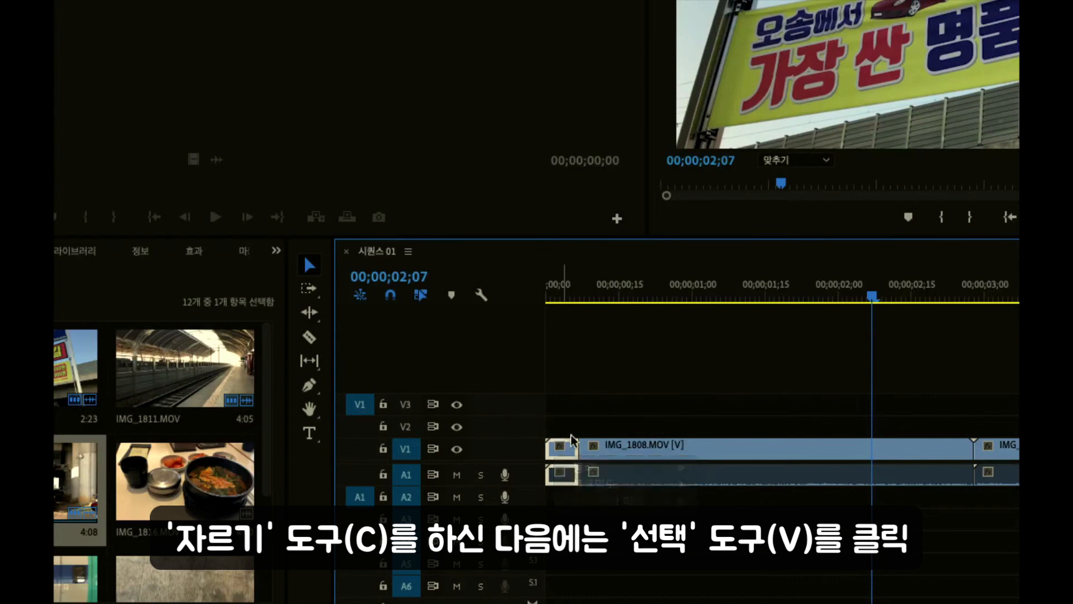
{"action": "right_click", "coordinate": [572, 456]}
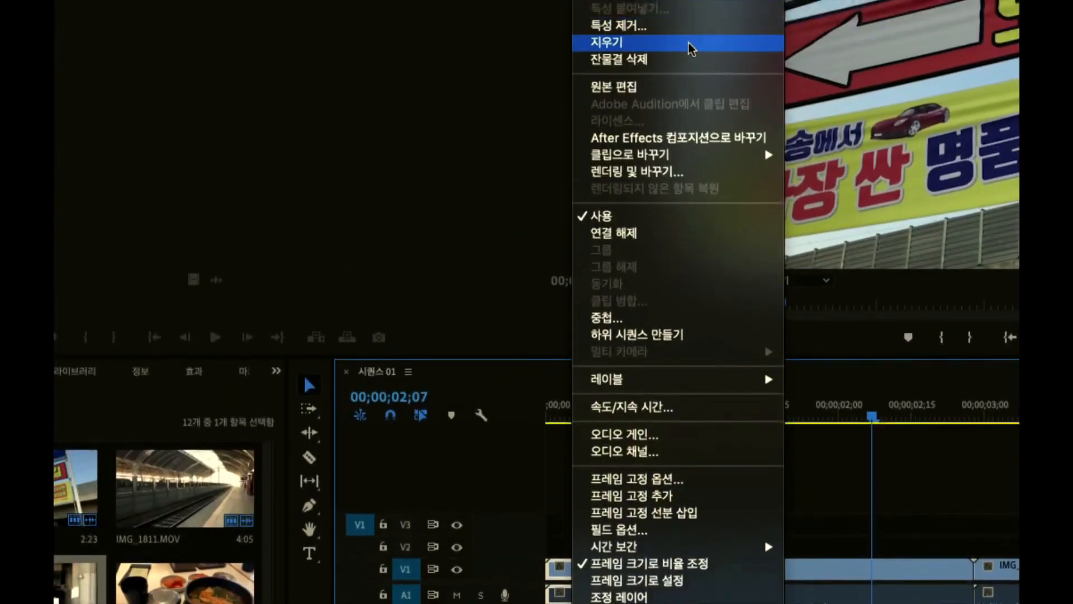
{"action": "left_click", "coordinate": [691, 45]}
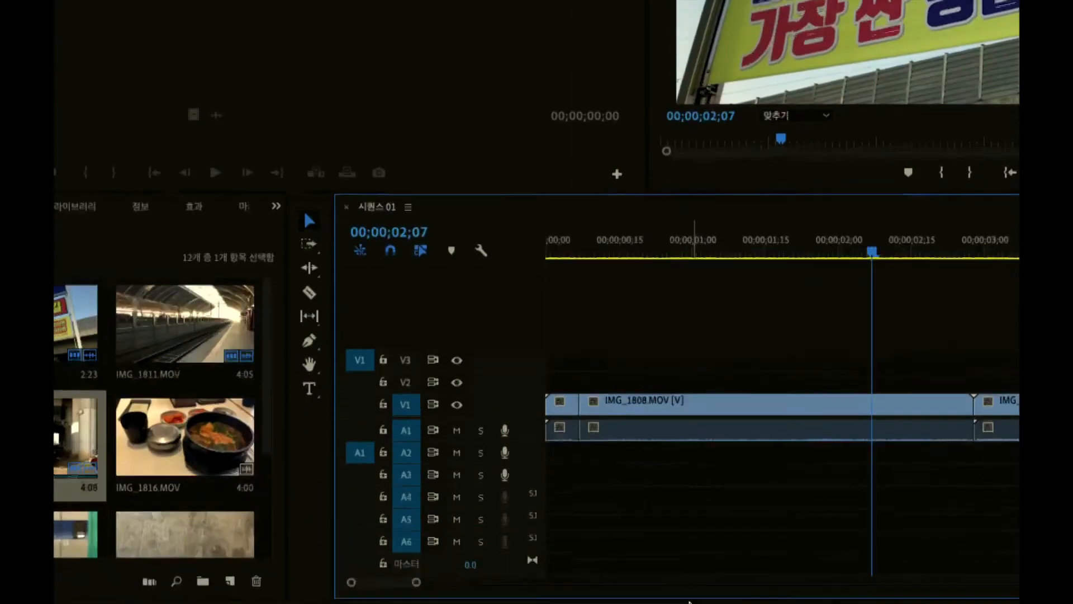
{"action": "left_click", "coordinate": [561, 574]}
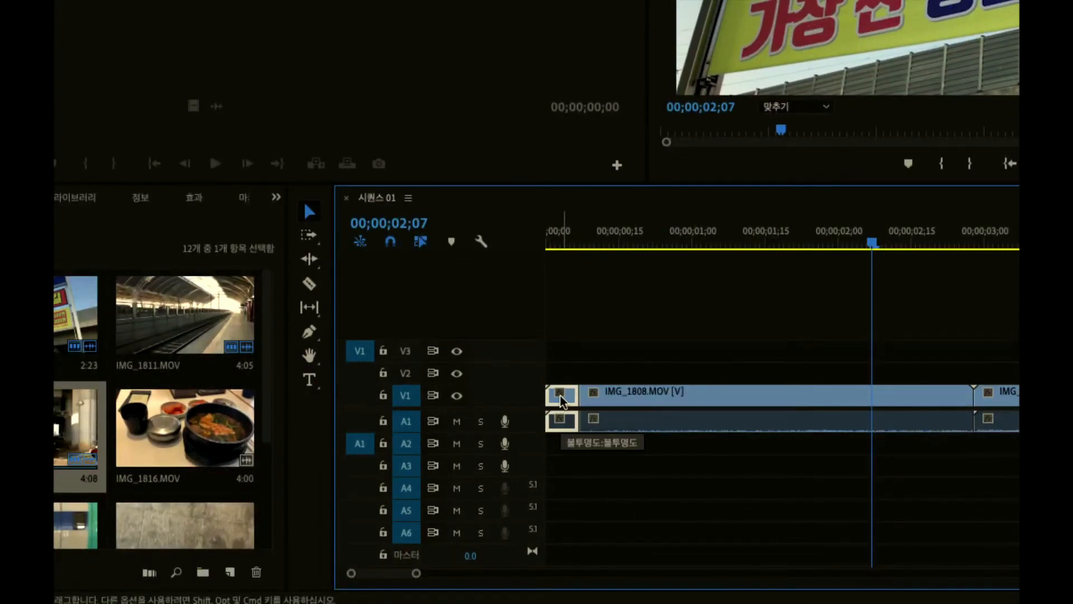
{"action": "key", "text": "Delete"}
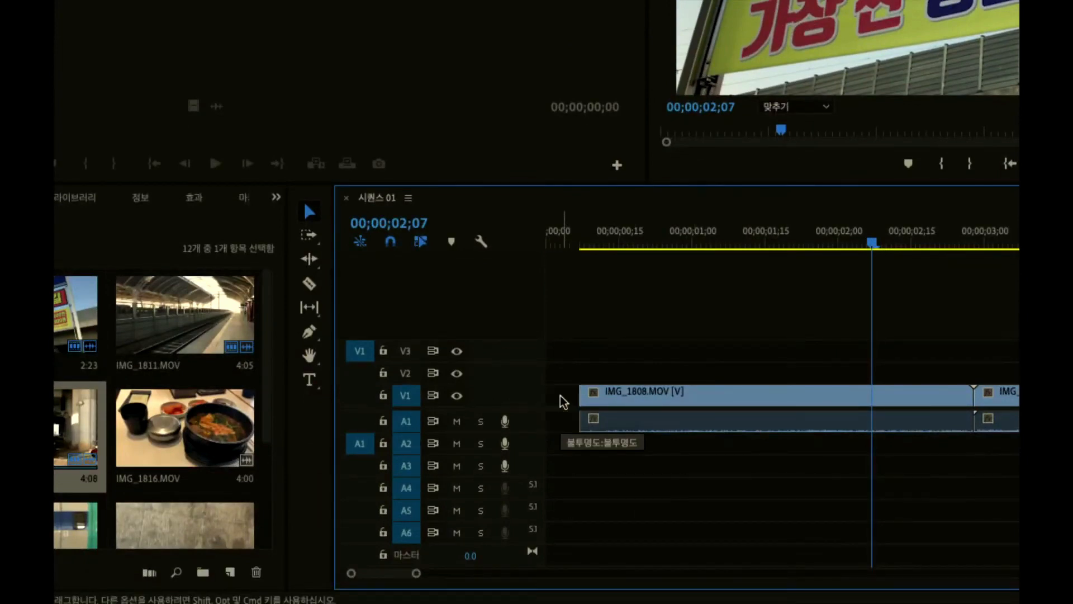
- Enlarge the video tracks' height and set the playhead position to timecode 0
{"action": "left_click", "coordinate": [580, 241]}
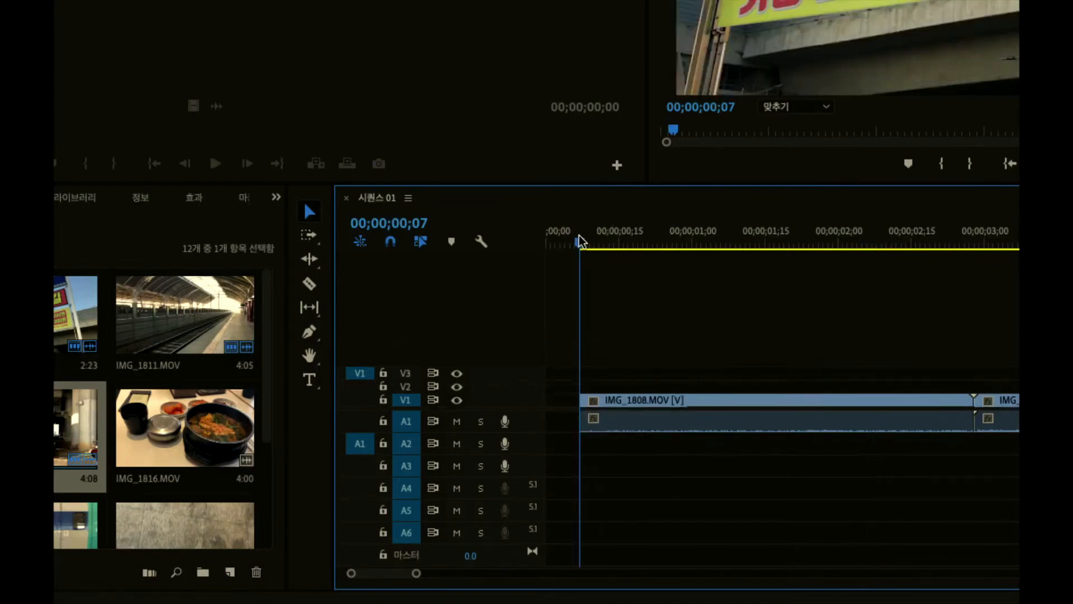
{"action": "key", "text": "ctrl+="}
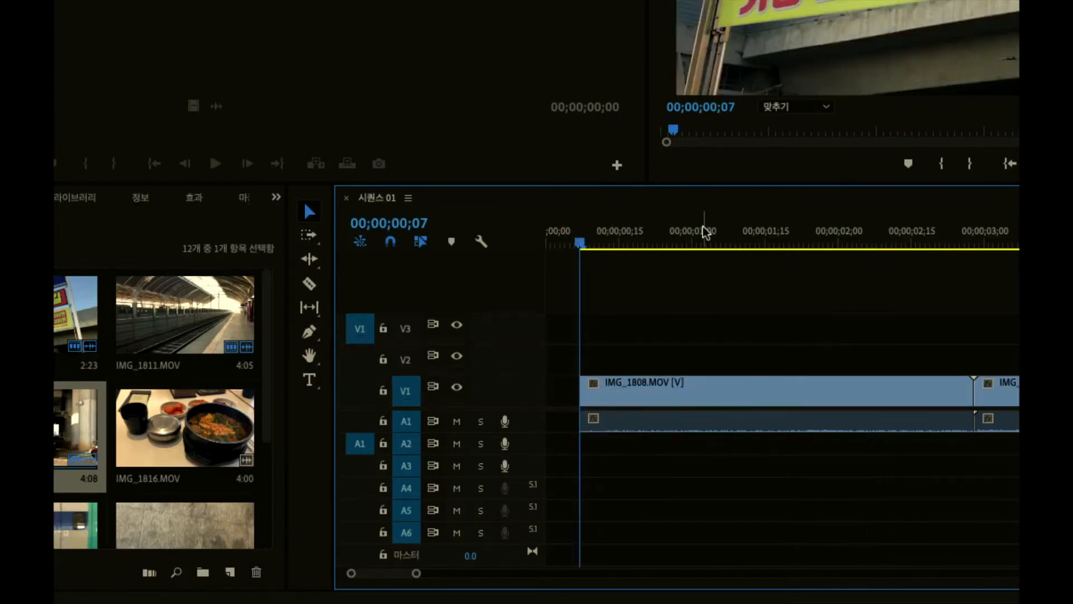
{"action": "left_click", "coordinate": [389, 223]}
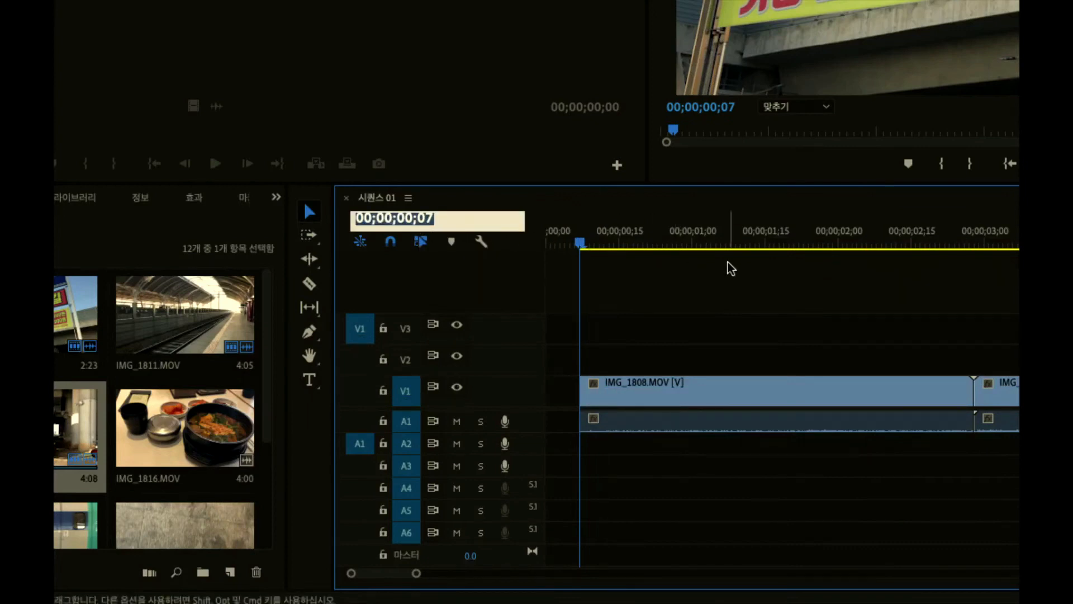
{"action": "key", "text": "BackSpace"}
{"action": "type", "text": "0"}
{"action": "key", "text": "Return"}
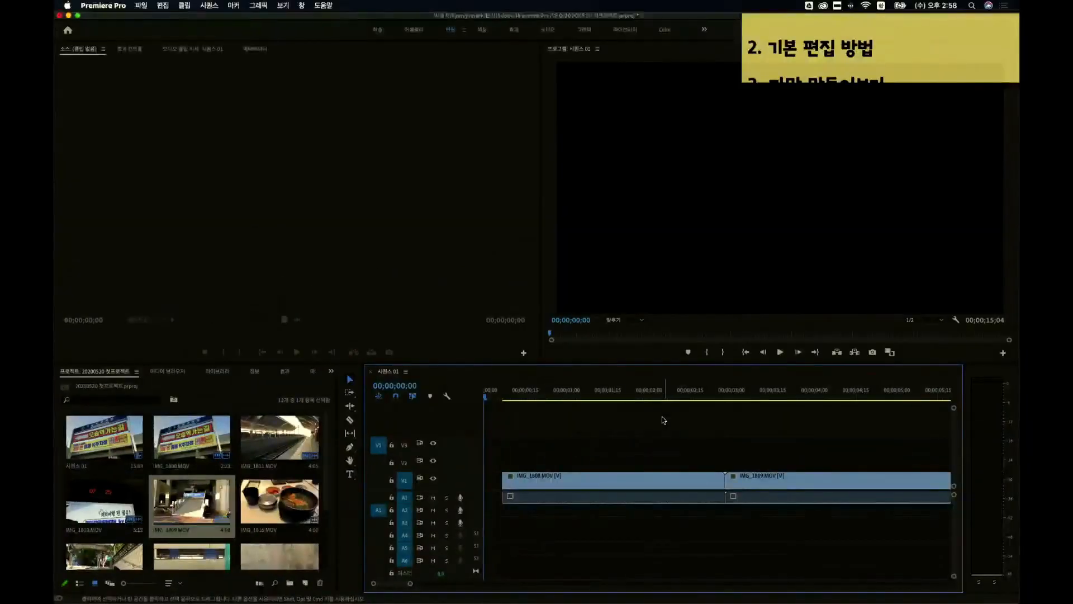
- Play the opening of the sequence to check the gap, and move the playhead back to 00;00;00;06
{"action": "left_click", "coordinate": [783, 354]}
{"action": "left_click", "coordinate": [781, 353]}
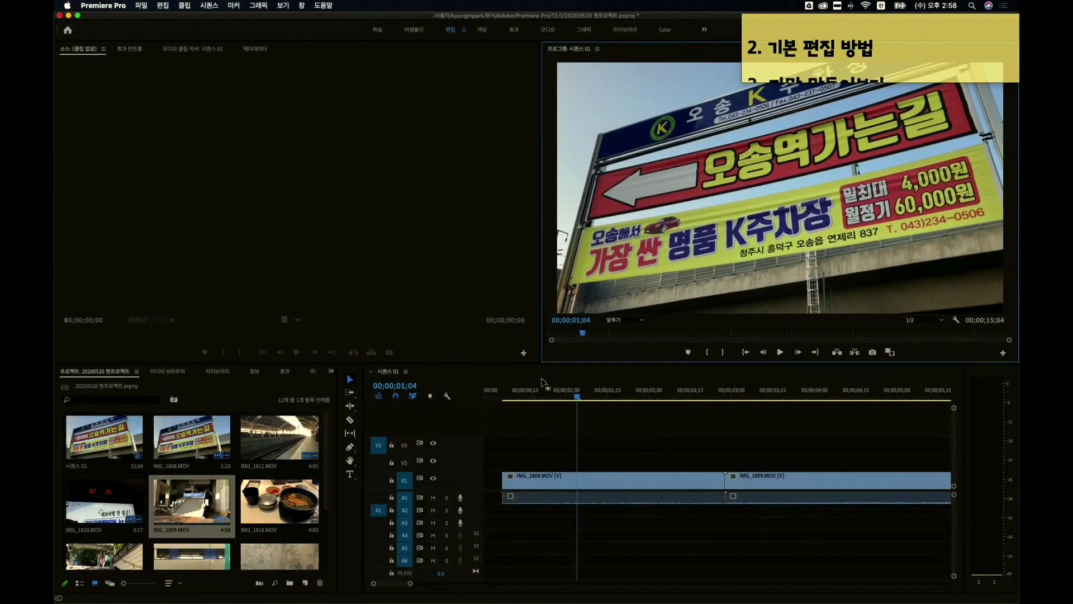
{"action": "mouse_move", "coordinate": [499, 393]}
{"action": "left_mouse_down"}
{"action": "mouse_move", "coordinate": [482, 395]}
{"action": "mouse_move", "coordinate": [502, 396]}
{"action": "left_mouse_up"}
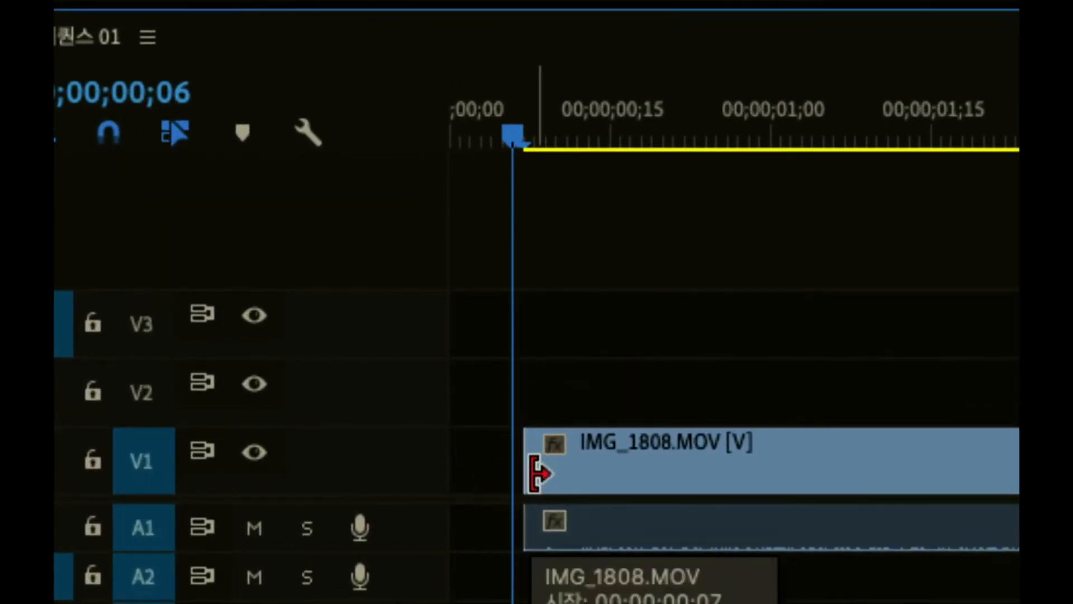
- Ripple delete the empty gap on V1 in front of IMG_1808.MOV
{"action": "left_click", "coordinate": [485, 448]}
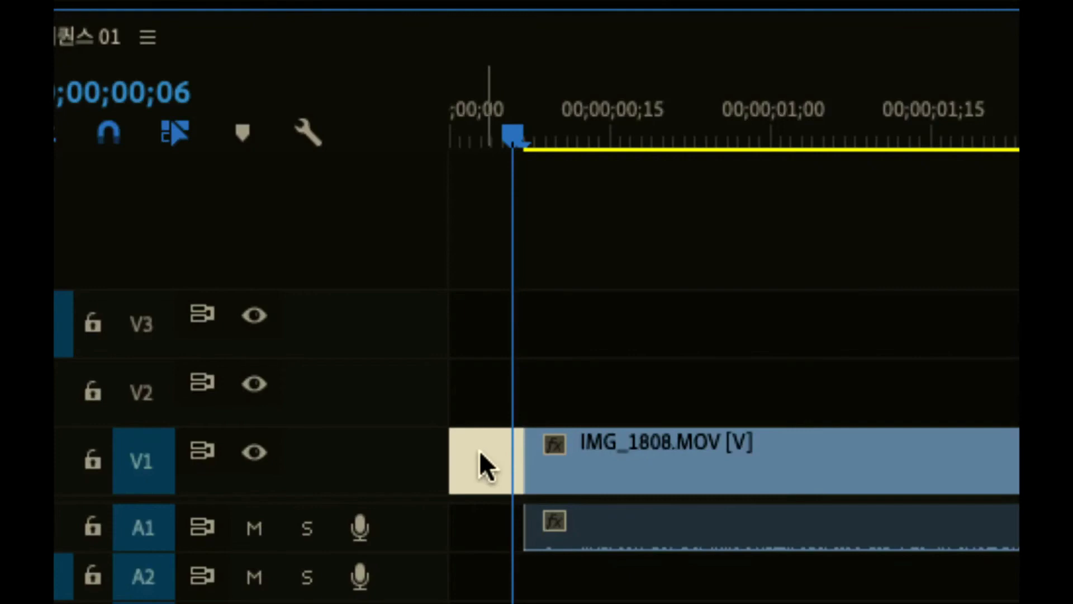
{"action": "right_click", "coordinate": [480, 453]}
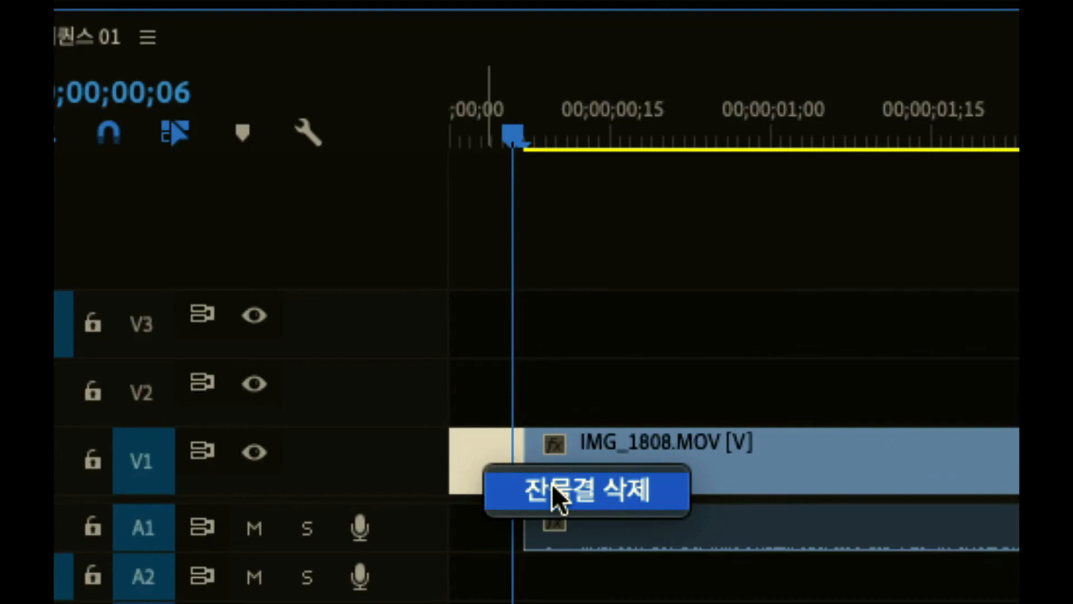
{"action": "left_click", "coordinate": [600, 488]}
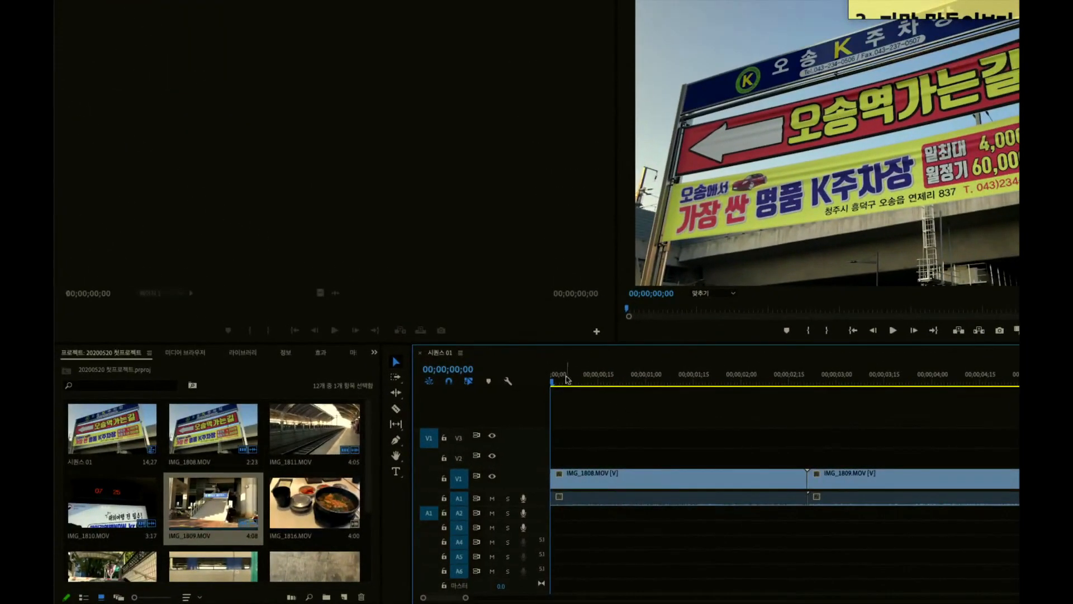
- Place the playhead at 00;00;01;05 and split IMG_1808.MOV there with the Razor tool
{"action": "left_click_drag", "start_coordinate": [566, 381], "coordinate": [661, 382]}
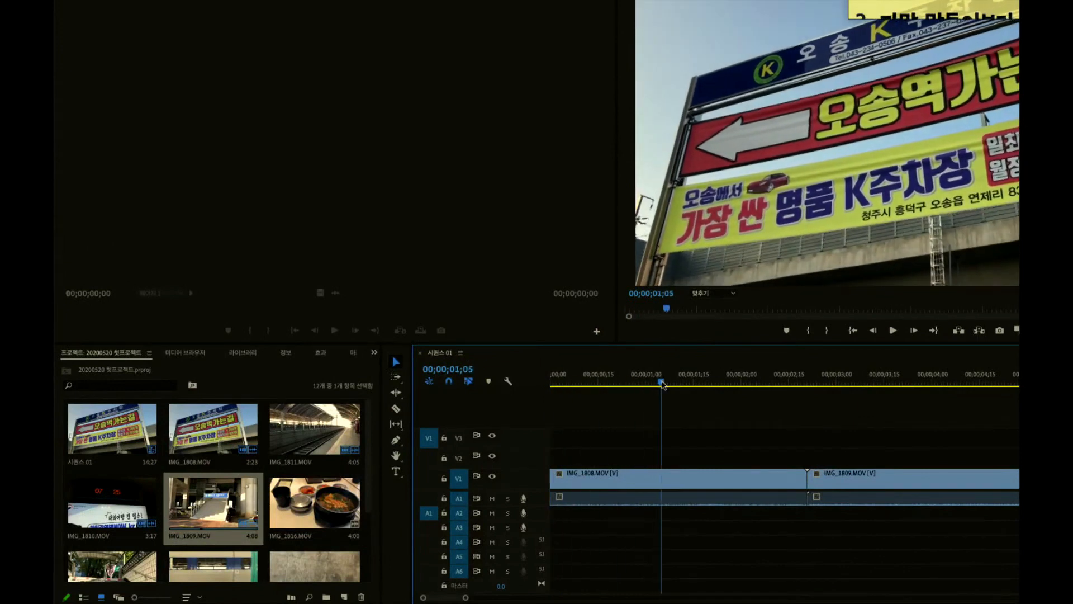
{"action": "left_click", "coordinate": [399, 410]}
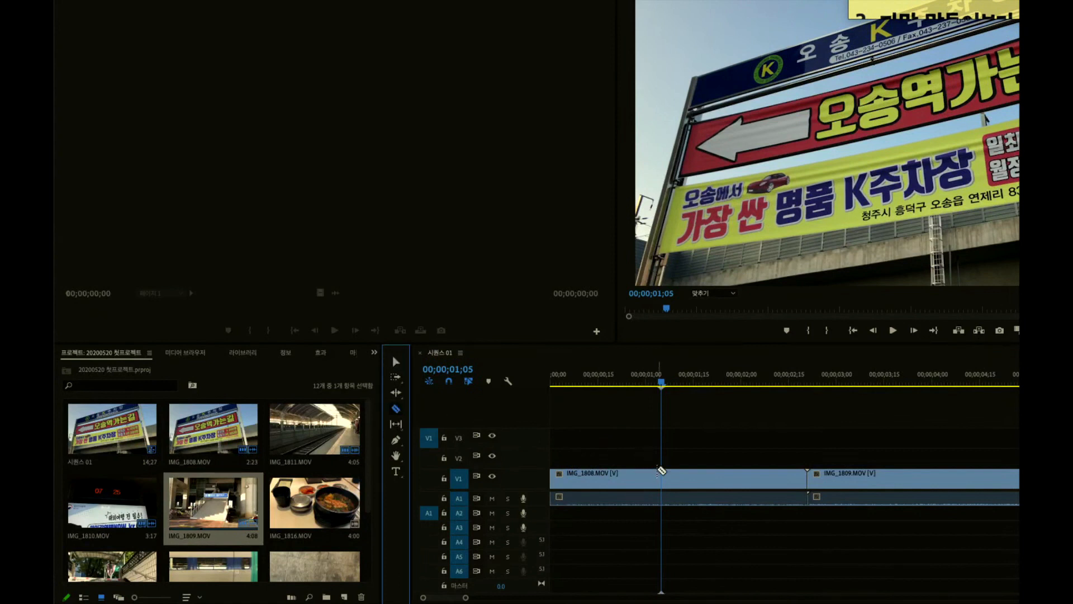
{"action": "left_click", "coordinate": [666, 476]}
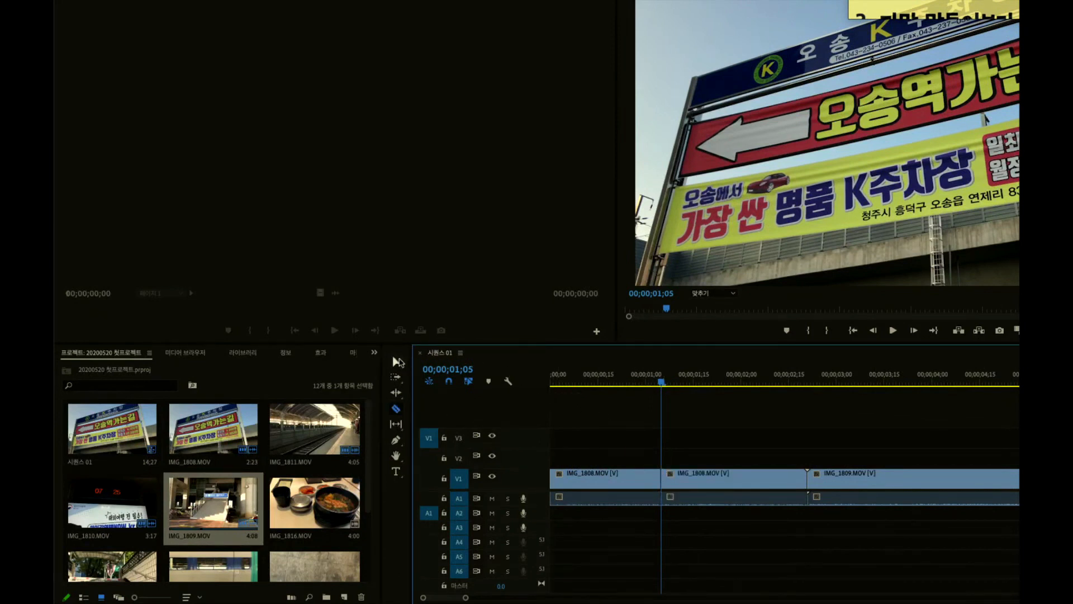
- Place the playhead at 00;00;01;23 and split the second IMG_1808.MOV piece there with the Razor tool
{"action": "left_click", "coordinate": [397, 363]}
{"action": "left_click_drag", "start_coordinate": [678, 385], "coordinate": [720, 390]}
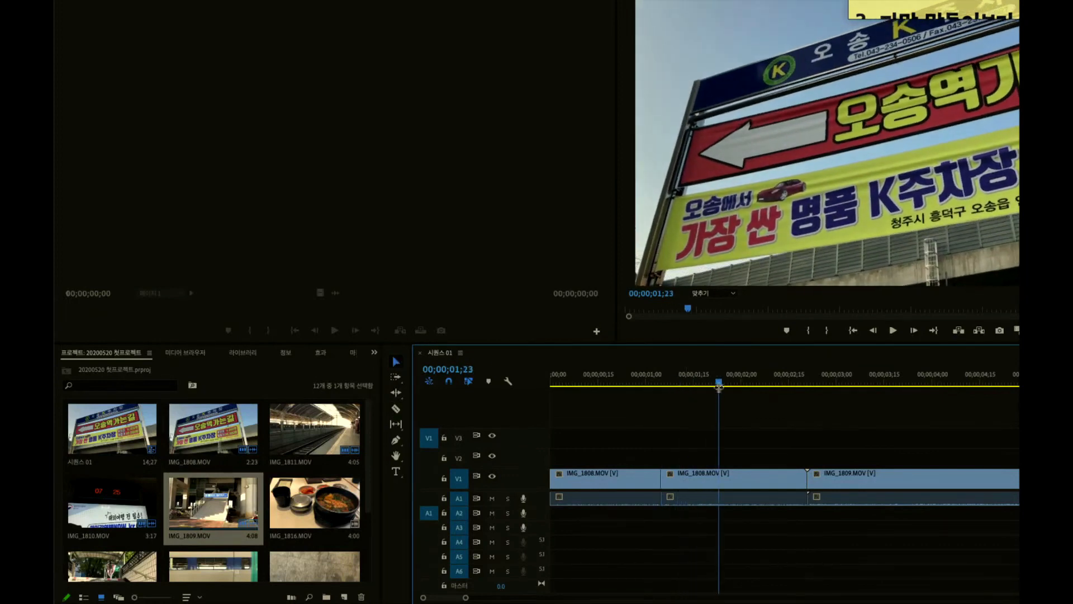
{"action": "left_click", "coordinate": [396, 408]}
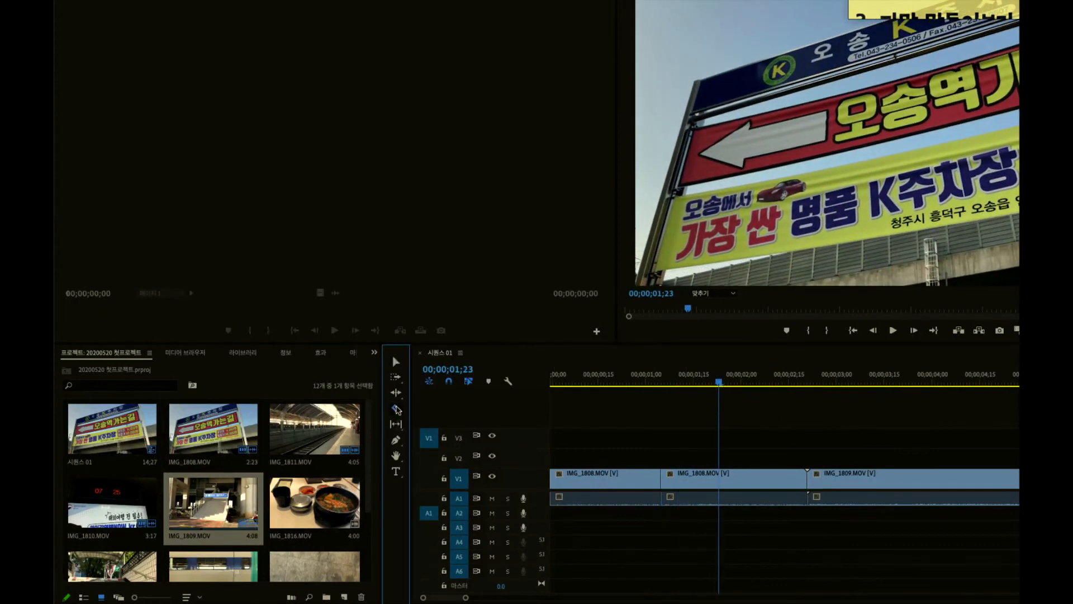
{"action": "left_click", "coordinate": [720, 474]}
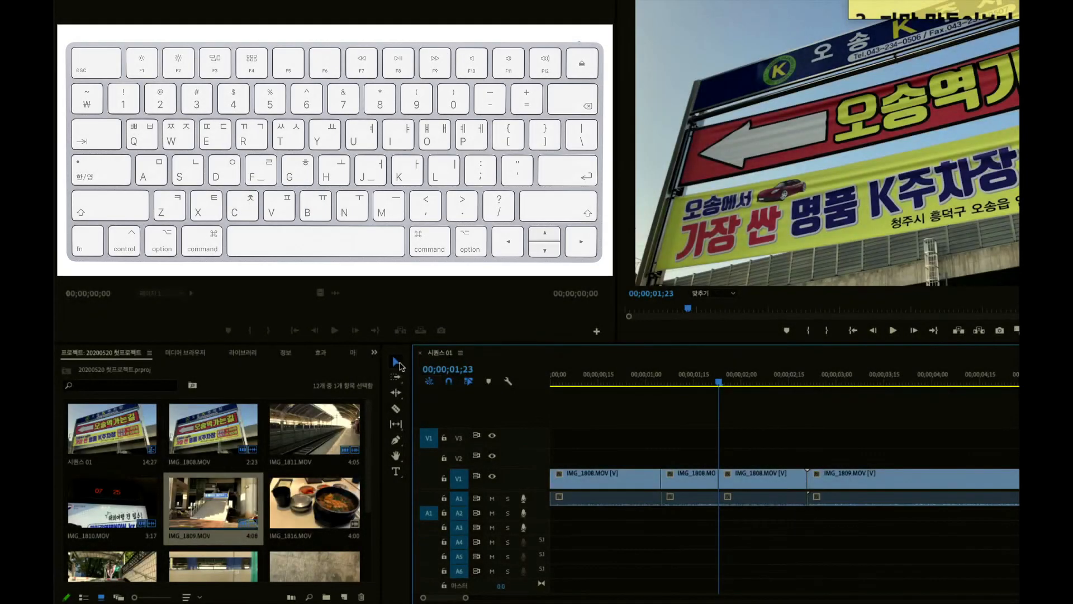
- Delete the middle IMG_1808.MOV piece between 00;00;01;05 and 00;00;01;23 using the Selection tool
{"action": "key", "text": "c"}
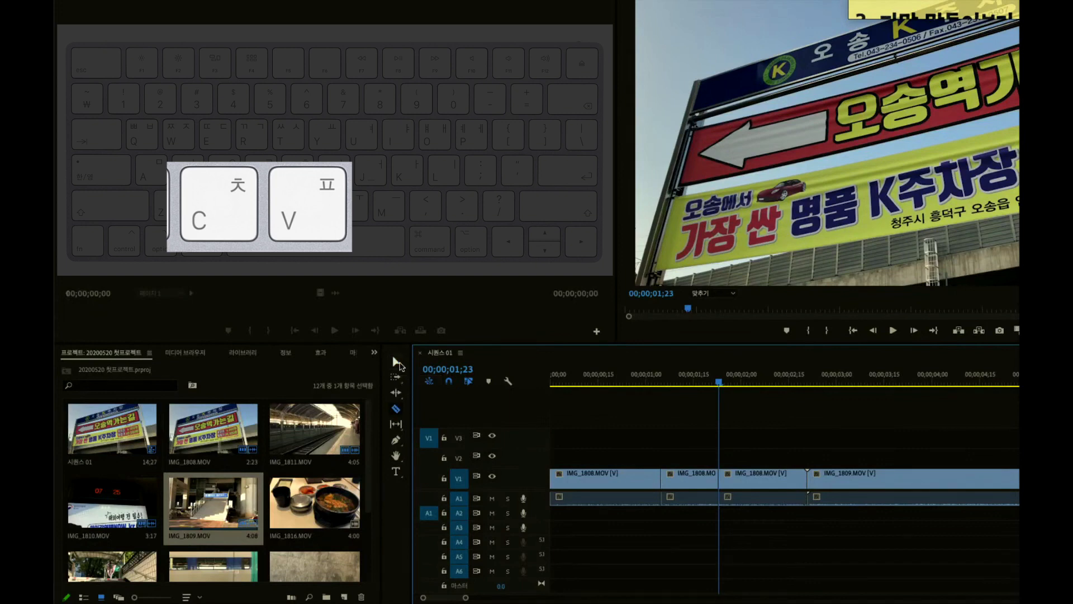
{"action": "key", "text": "v"}
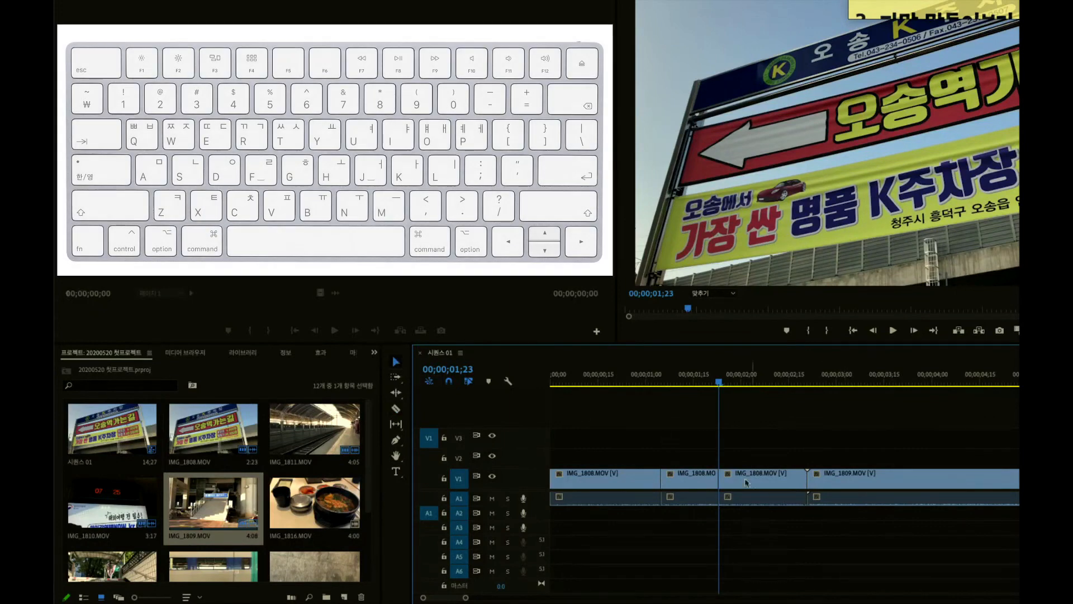
{"action": "left_click", "coordinate": [693, 482]}
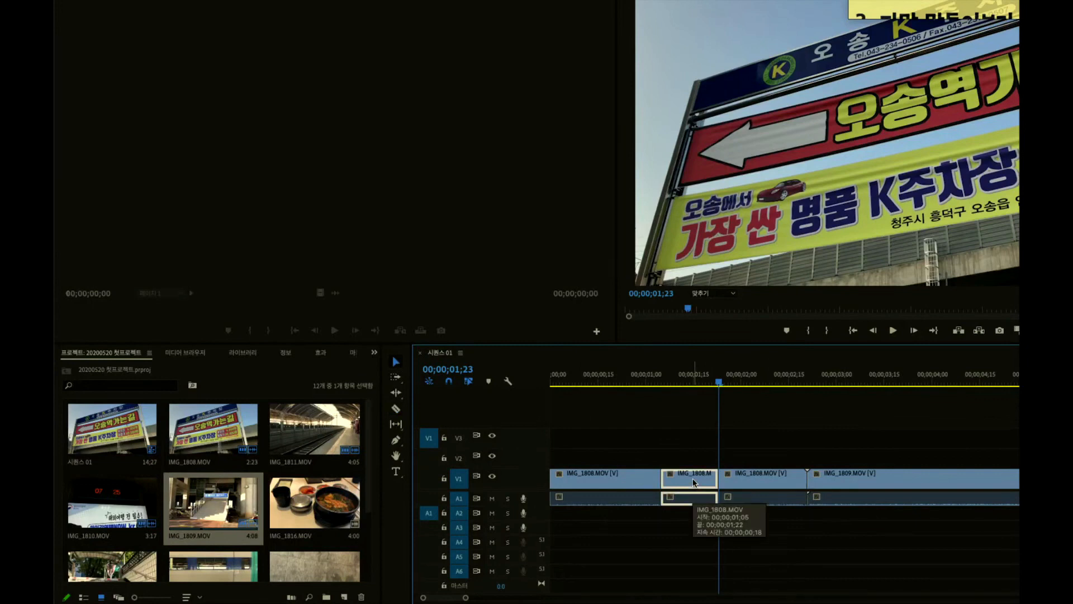
{"action": "key", "text": "Delete"}
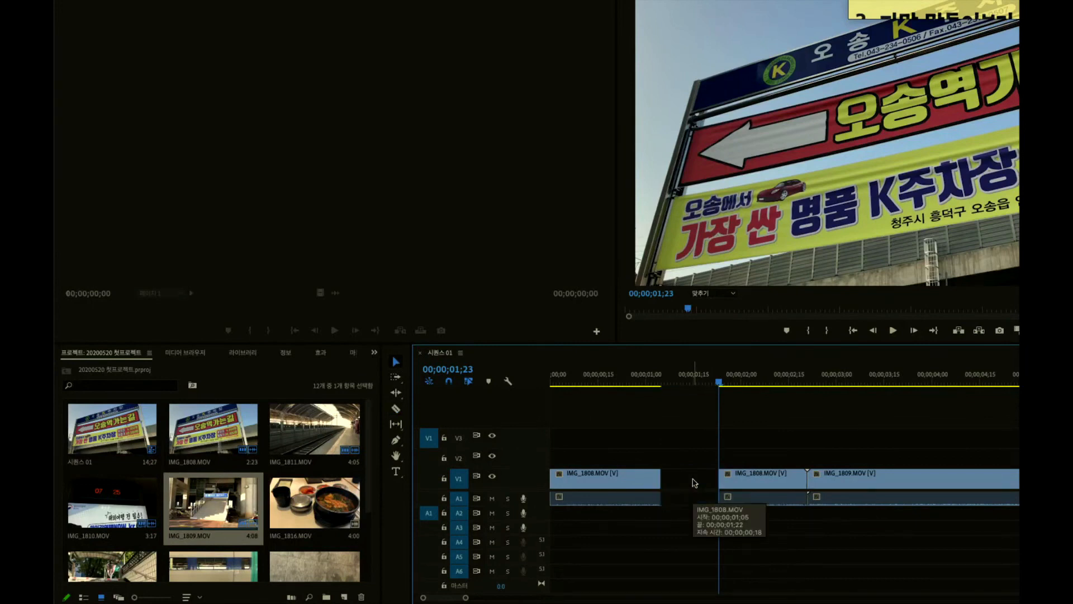
- Ripple delete the empty gap between the two remaining IMG_1808.MOV pieces on V1
{"action": "mouse_move", "coordinate": [692, 378]}
{"action": "left_mouse_down"}
{"action": "mouse_move", "coordinate": [670, 377]}
{"action": "mouse_move", "coordinate": [711, 378]}
{"action": "mouse_move", "coordinate": [680, 378]}
{"action": "left_mouse_up"}
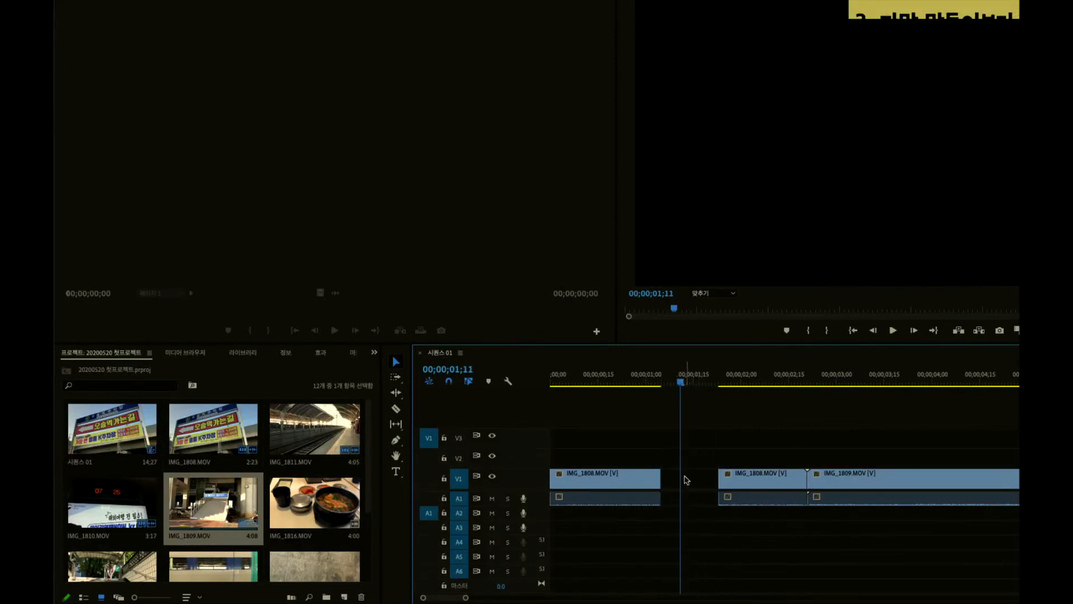
{"action": "right_click", "coordinate": [686, 480]}
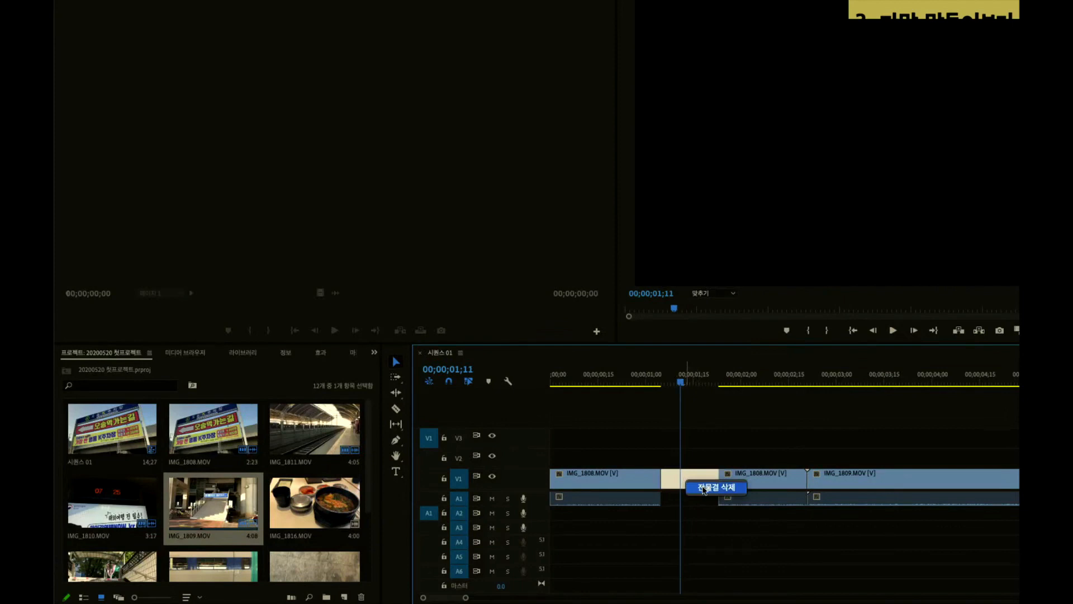
{"action": "left_click", "coordinate": [704, 489]}
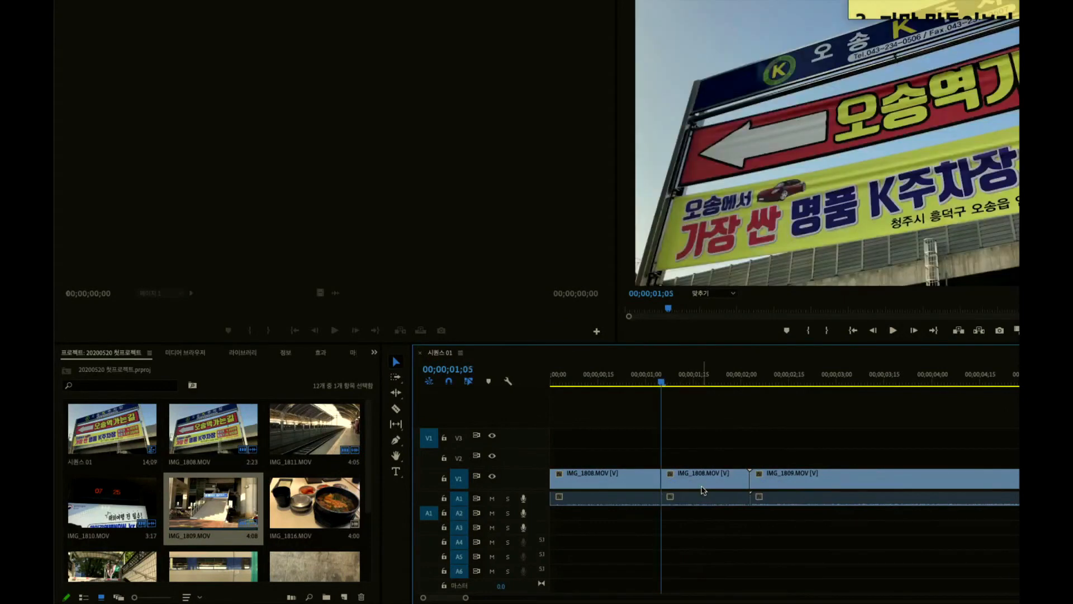
- Place the playhead at 00;00;01;00 and trim both ends of the first IMG_1808.MOV piece to about 11 frames long
{"action": "mouse_move", "coordinate": [661, 384]}
{"action": "left_mouse_down"}
{"action": "mouse_move", "coordinate": [637, 383]}
{"action": "mouse_move", "coordinate": [719, 383]}
{"action": "mouse_move", "coordinate": [667, 388]}
{"action": "left_mouse_up"}
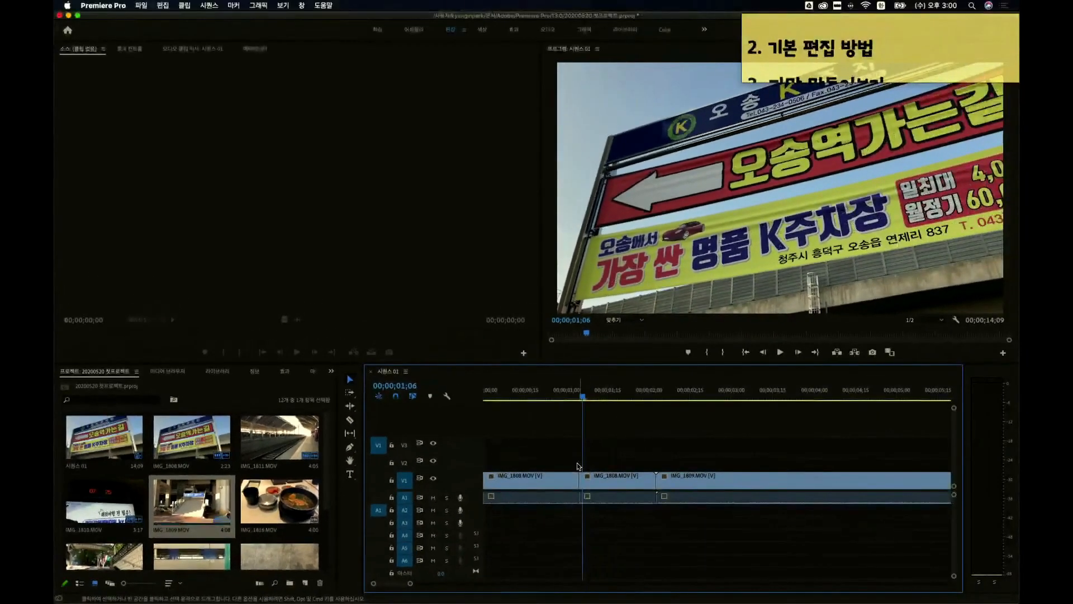
{"action": "left_click_drag", "start_coordinate": [575, 396], "coordinate": [567, 396]}
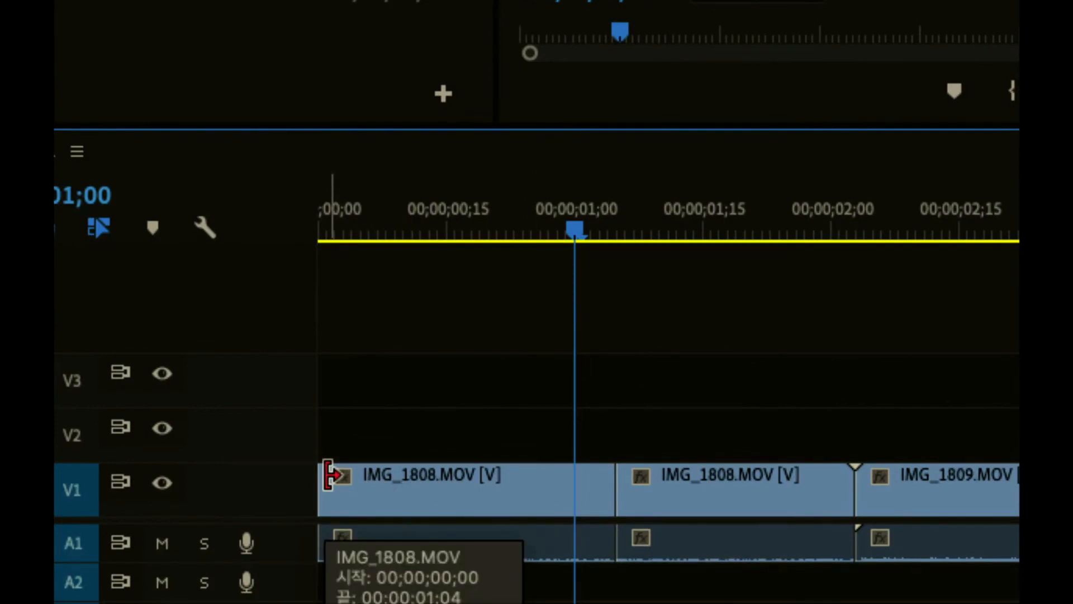
{"action": "left_click_drag", "start_coordinate": [330, 476], "coordinate": [464, 490]}
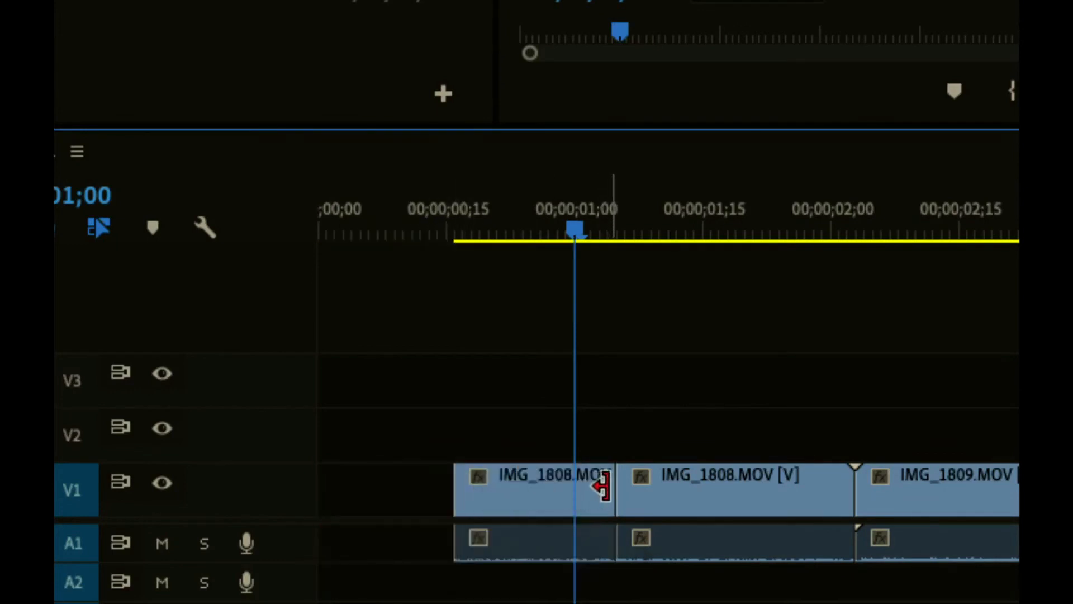
{"action": "left_click_drag", "start_coordinate": [602, 486], "coordinate": [533, 487]}
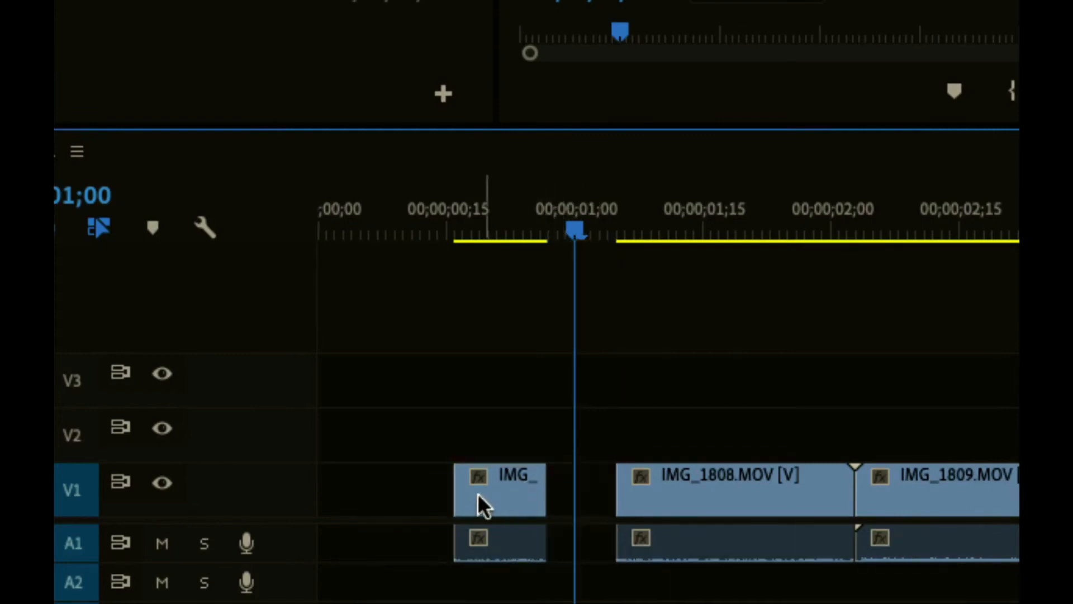
- Ripple delete the gaps before and after the shortened first IMG_1808.MOV piece on V1
{"action": "left_click", "coordinate": [394, 485]}
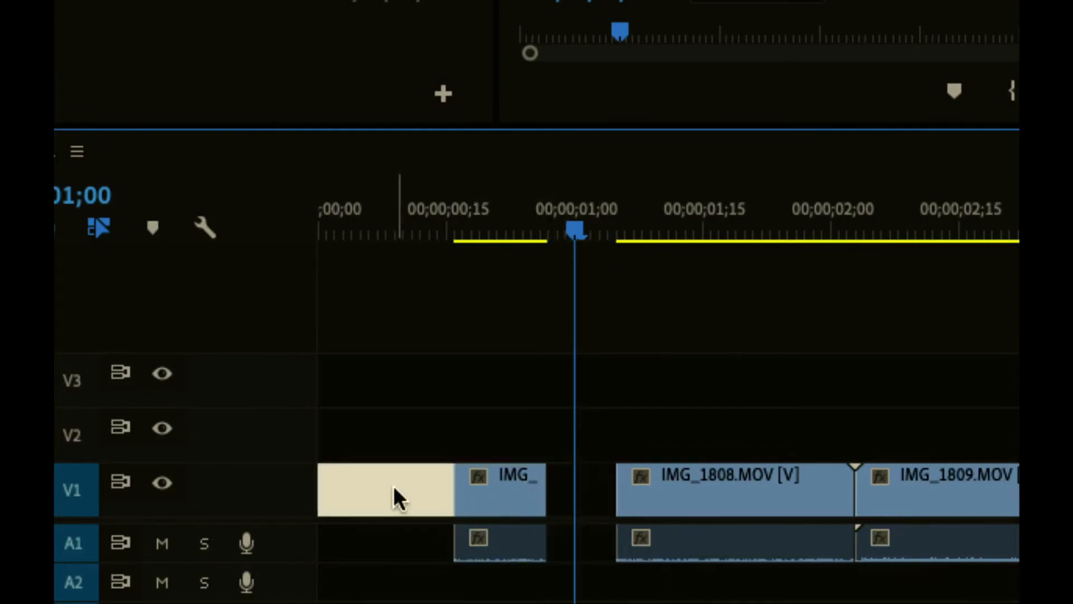
{"action": "right_click", "coordinate": [393, 485]}
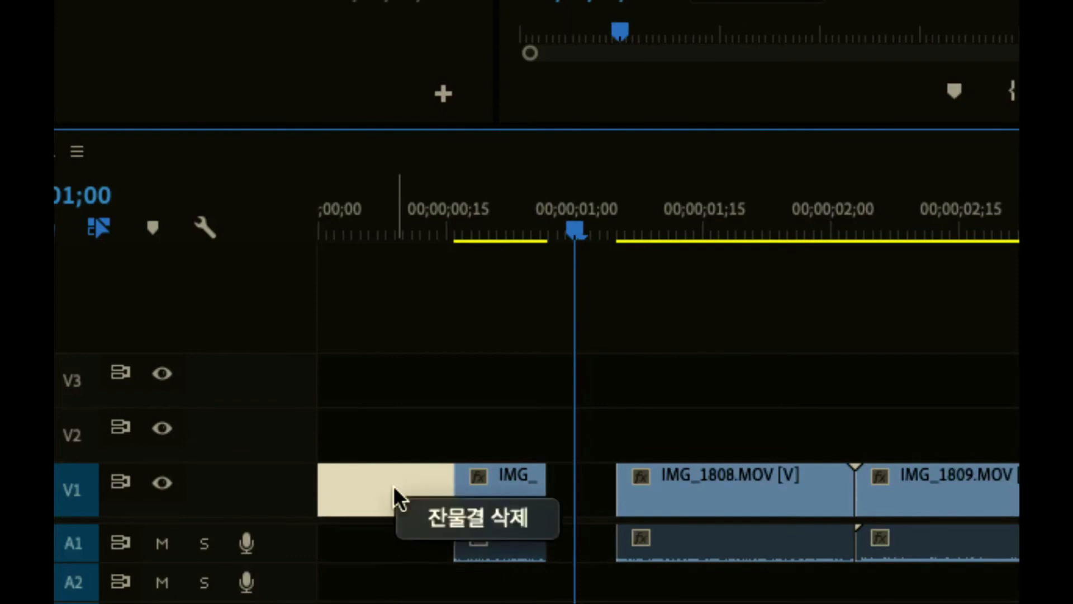
{"action": "left_click", "coordinate": [421, 509]}
{"action": "left_click", "coordinate": [450, 482]}
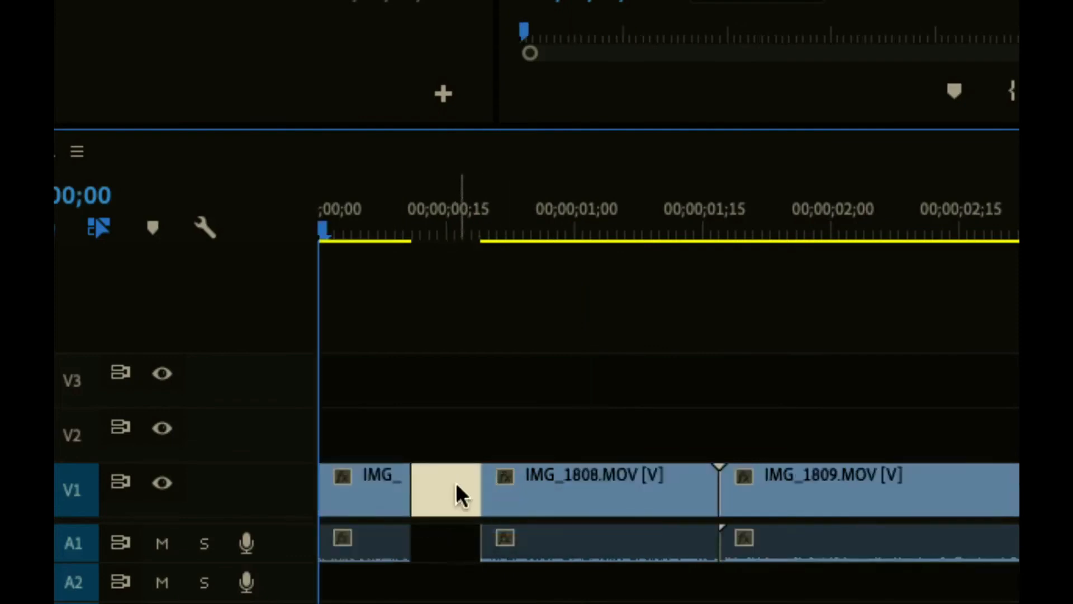
{"action": "right_click", "coordinate": [467, 497]}
{"action": "left_click", "coordinate": [501, 505]}
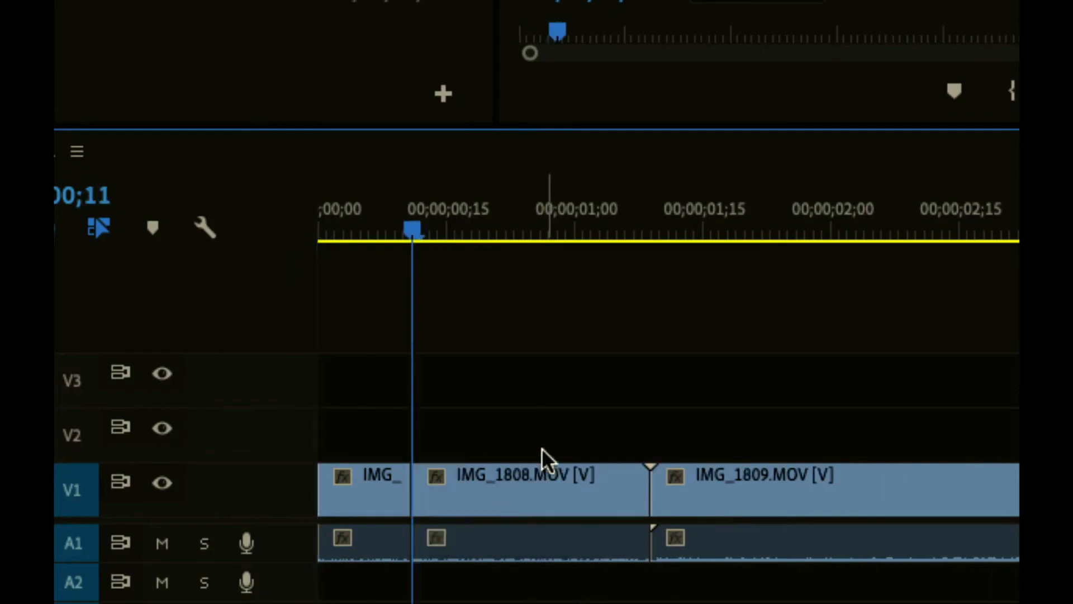
{"action": "key", "text": "super+minus"}
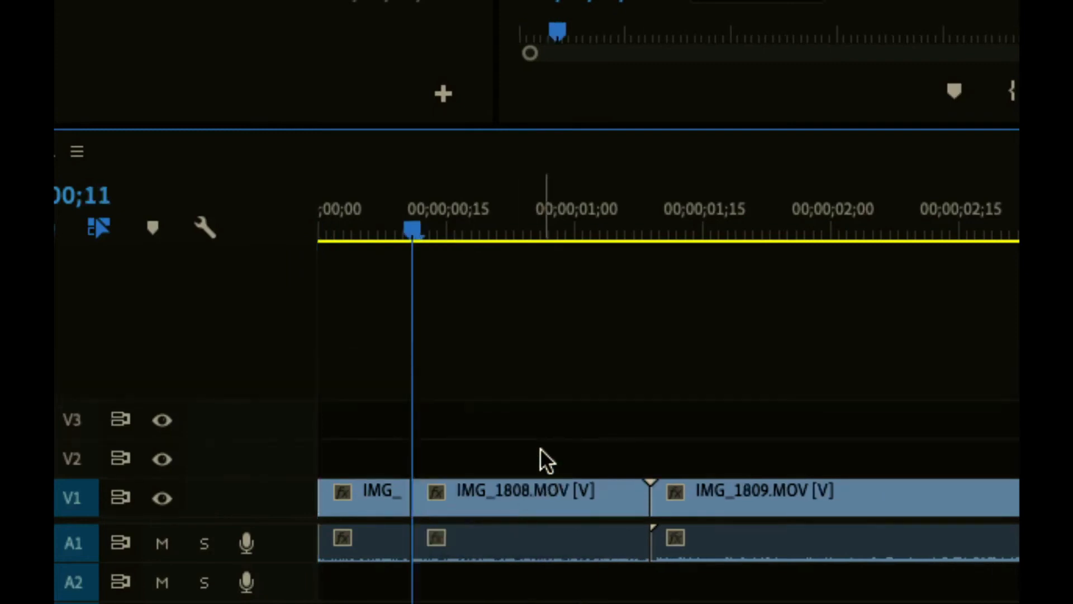
{"action": "key", "text": "super+minus"}
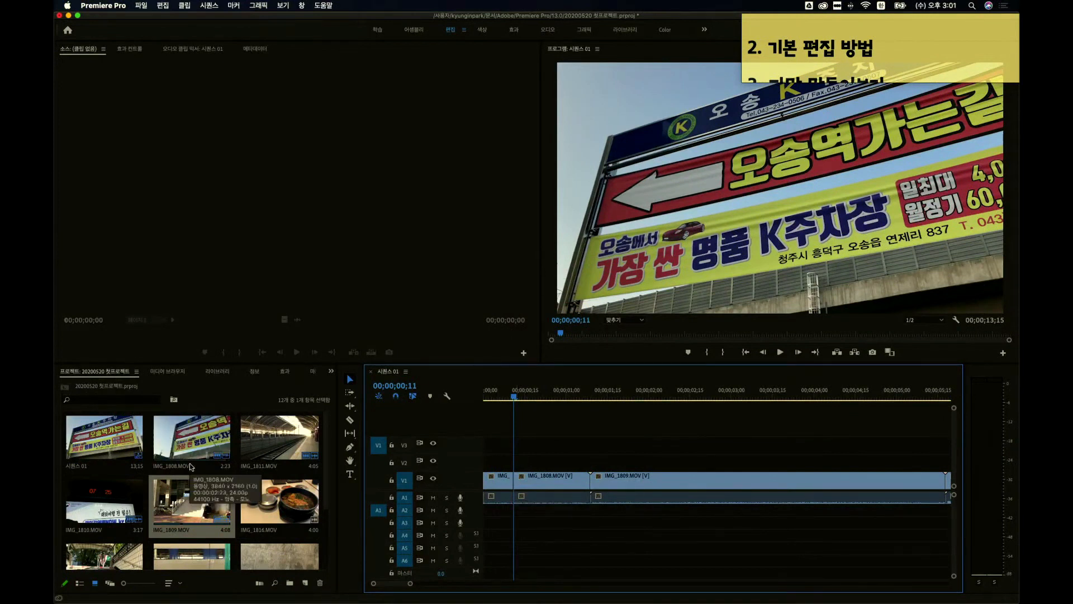
{"action": "scroll", "coordinate": [219, 486], "scroll_direction": "down", "scroll_amount": 3}
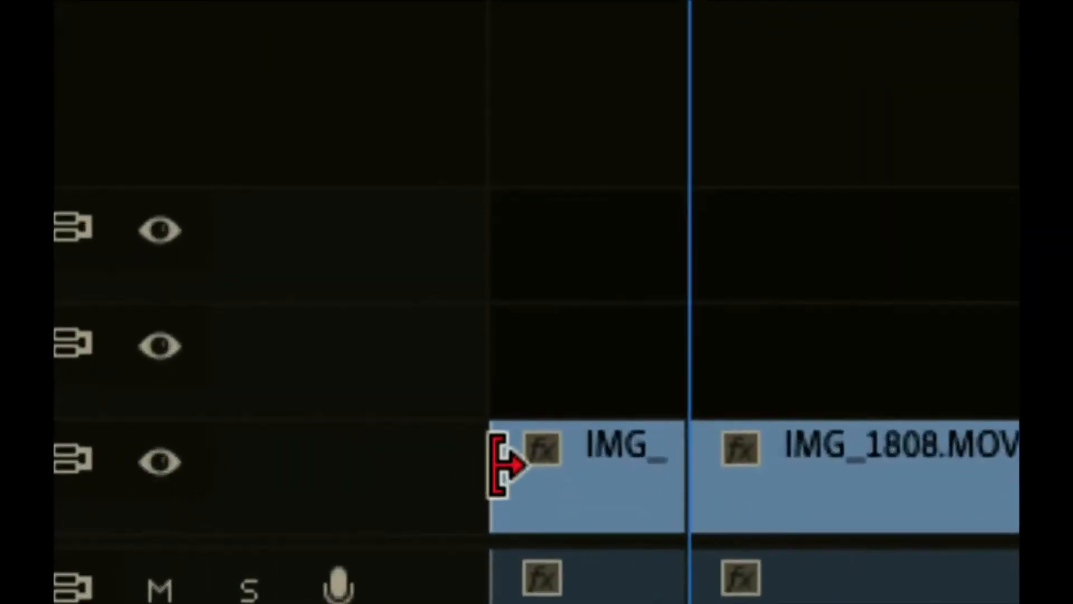
{"action": "mouse_move", "coordinate": [501, 464]}
{"action": "left_mouse_down"}
{"action": "mouse_move", "coordinate": [592, 467]}
{"action": "mouse_move", "coordinate": [492, 467]}
{"action": "left_mouse_up"}
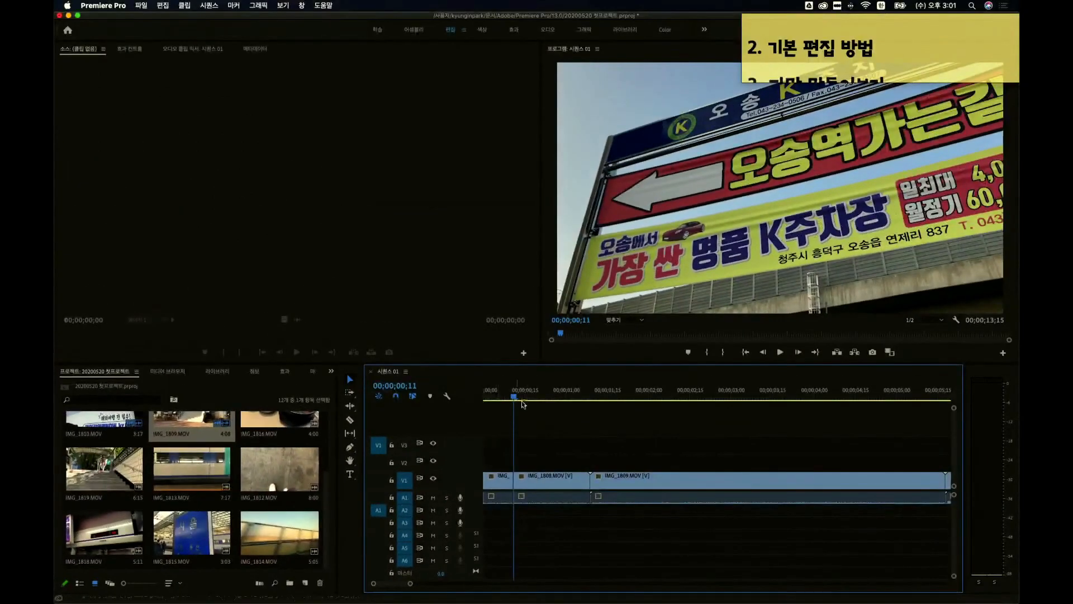
- Play the sequence from its beginning to review the cuts, stopping at 00;00;02;06 in IMG_1809.MOV
{"action": "left_click", "coordinate": [488, 398]}
{"action": "key", "text": "space"}
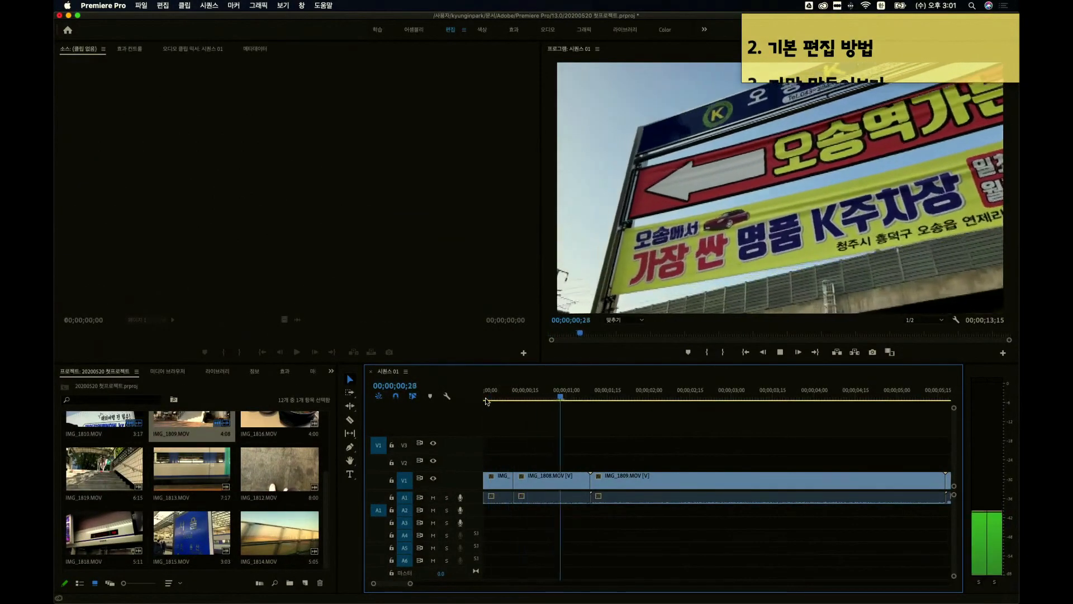
{"action": "key", "text": "space"}
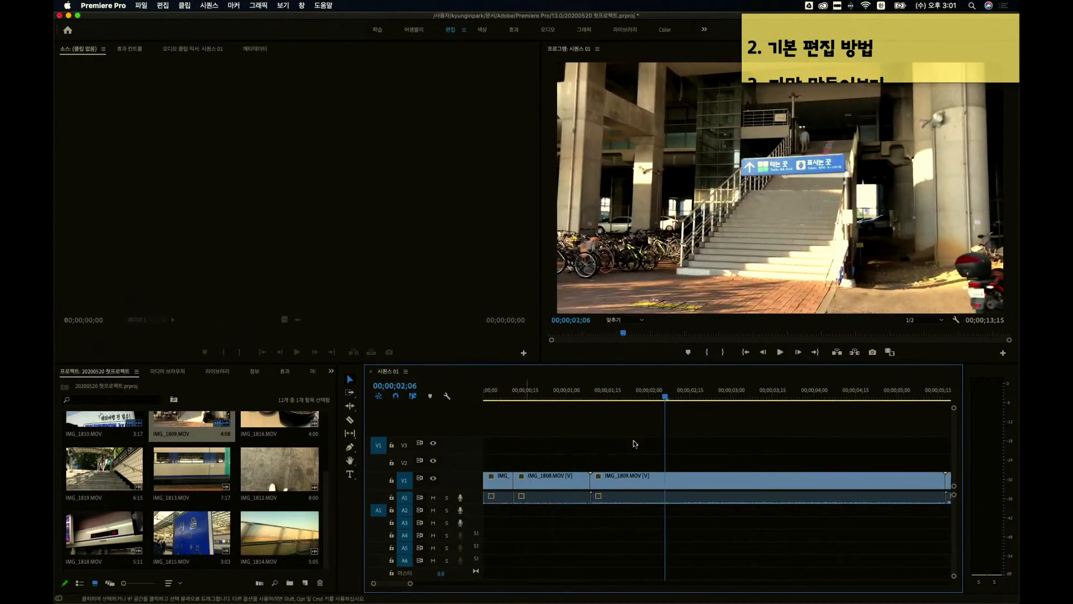
- Select IMG_1809.MOV on V1, and in the Stickies note add "ctrl+K" after "2. 기본 편집 방법"
{"action": "left_click", "coordinate": [670, 477]}
{"action": "left_click", "coordinate": [350, 421]}
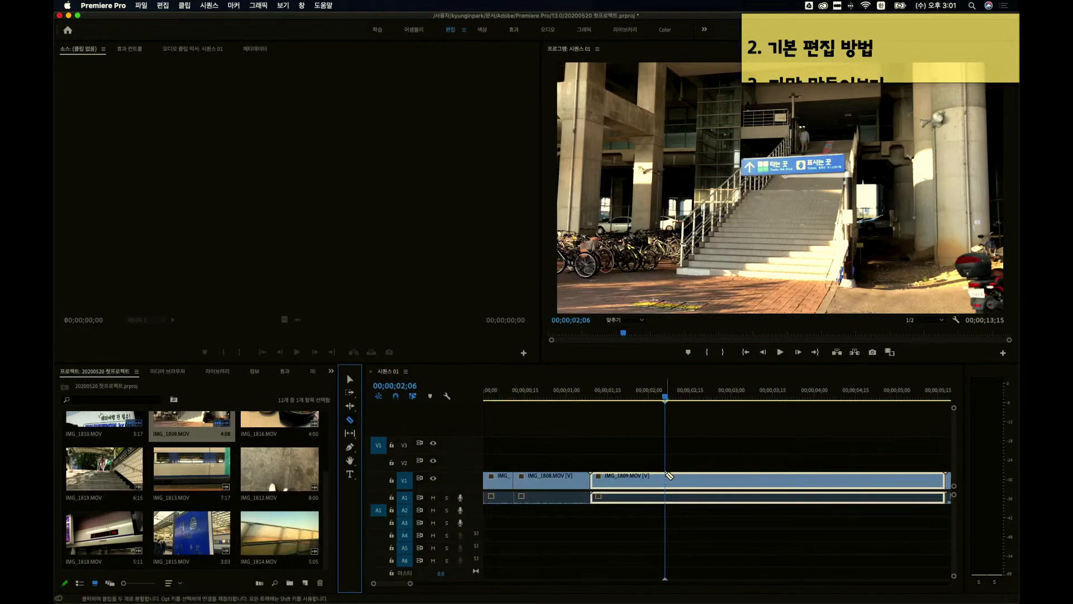
{"action": "left_click", "coordinate": [350, 379]}
{"action": "left_click", "coordinate": [878, 49]}
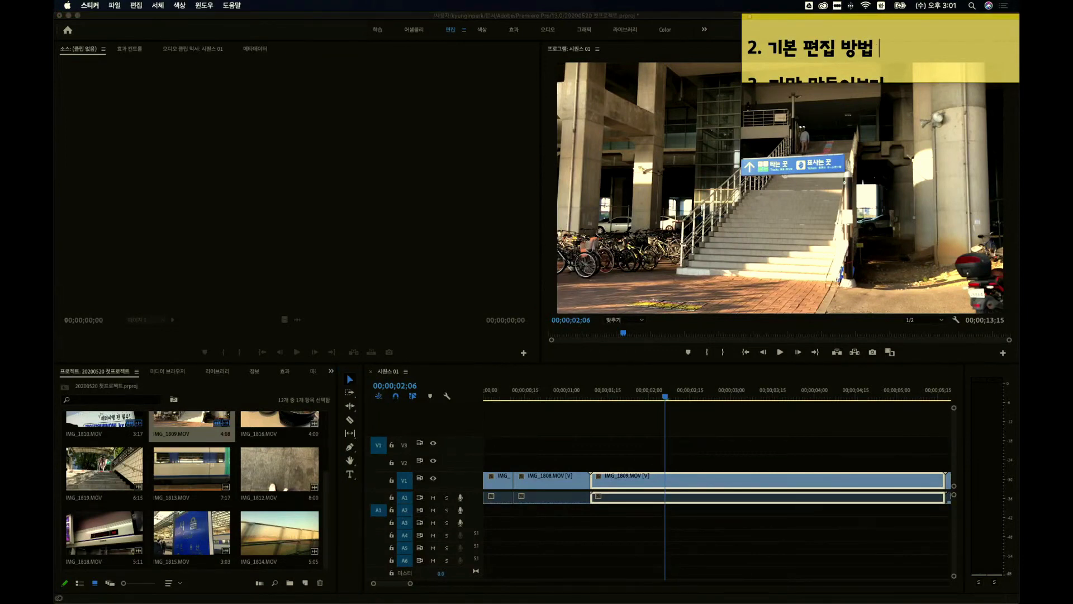
{"action": "type", "text": "ctrl+K"}
- Back in Premiere Pro, move the playhead to 00;00;02;10 and split the selected IMG_1809.MOV clip there with Add Edit
{"action": "left_click", "coordinate": [666, 398]}
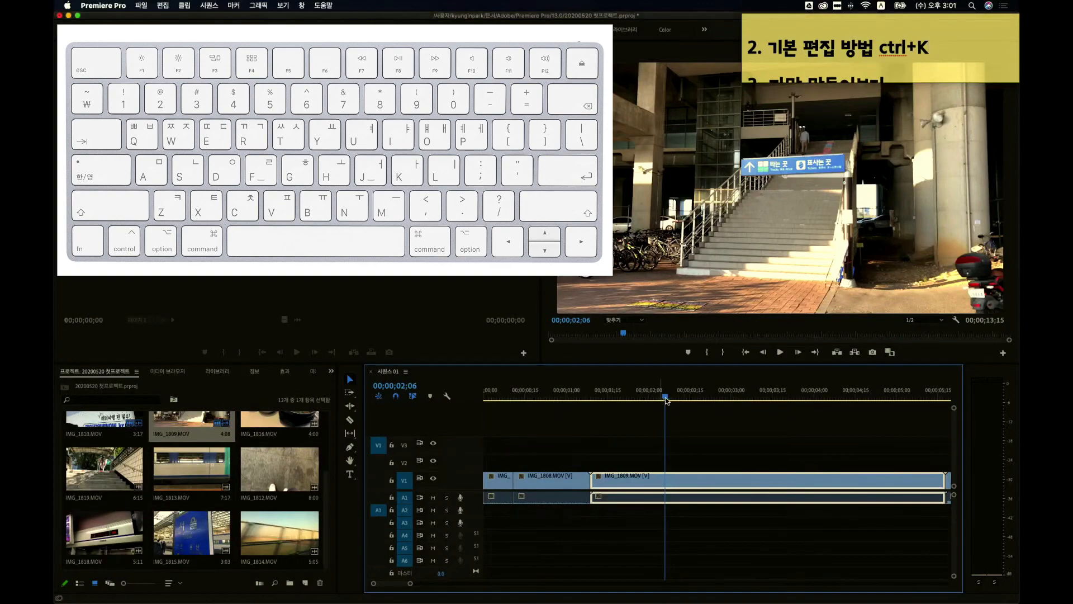
{"action": "left_click_drag", "start_coordinate": [666, 400], "coordinate": [677, 399]}
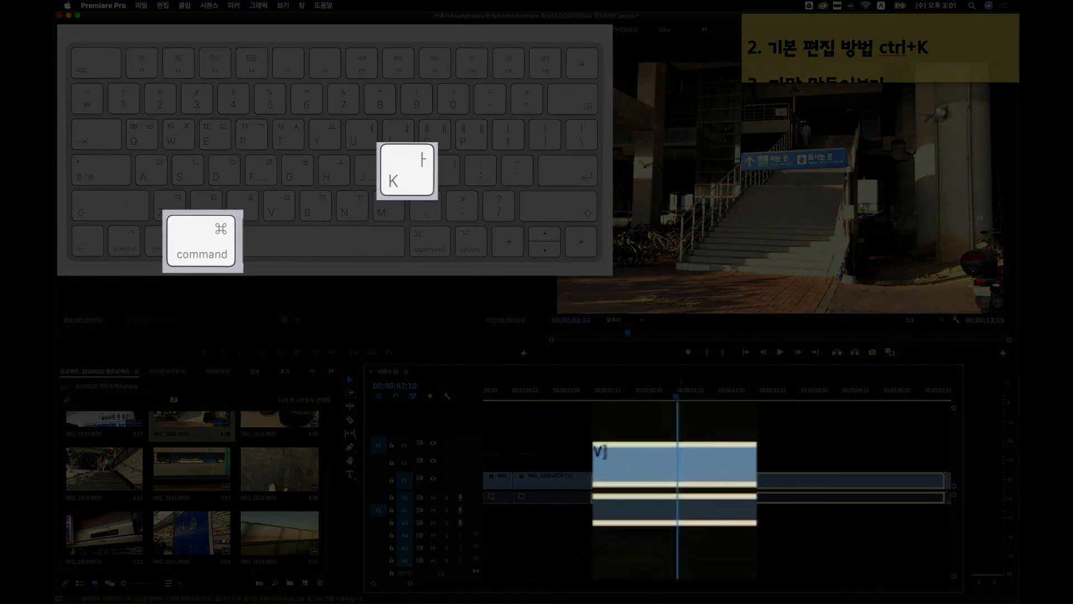
{"action": "key", "text": "super+k"}
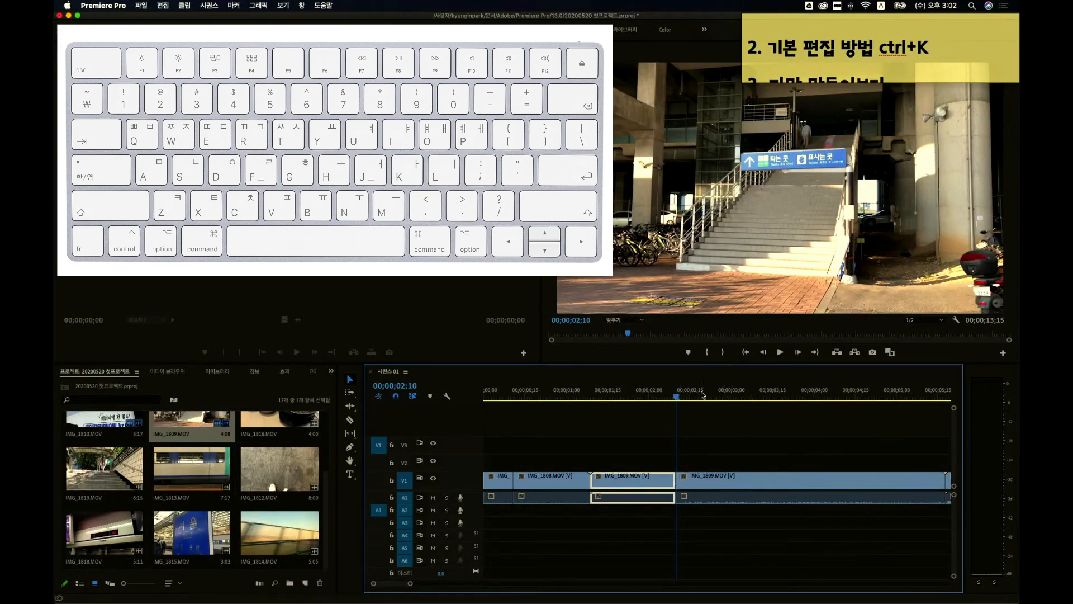
- Move the playhead to 00;00;03;20, select the second IMG_1809.MOV piece and split it there with Add Edit
{"action": "left_click_drag", "start_coordinate": [677, 398], "coordinate": [789, 398]}
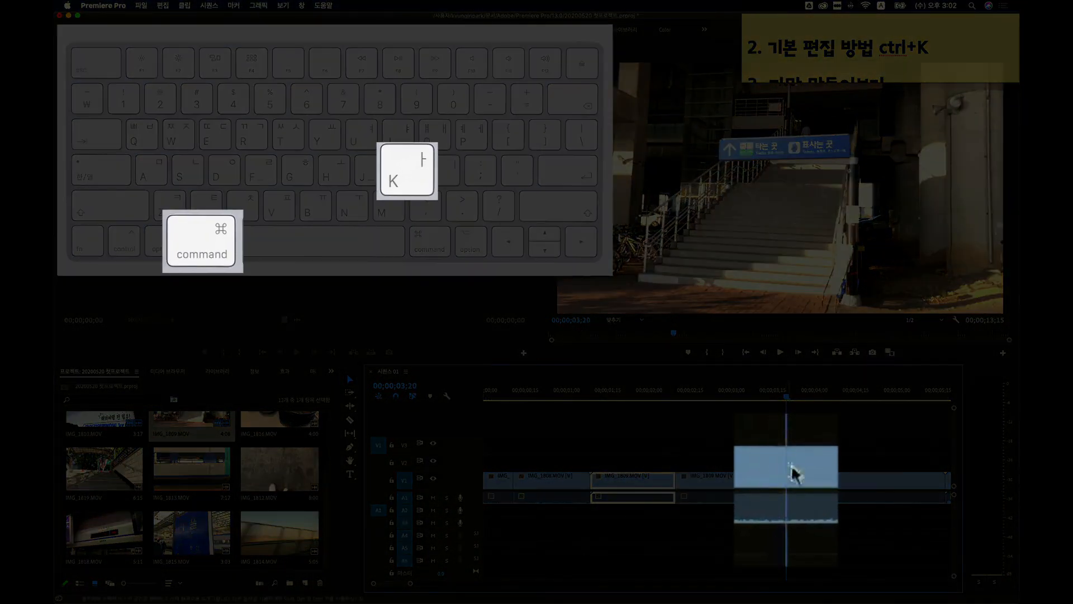
{"action": "left_click", "coordinate": [794, 479]}
{"action": "key", "text": "super+k"}
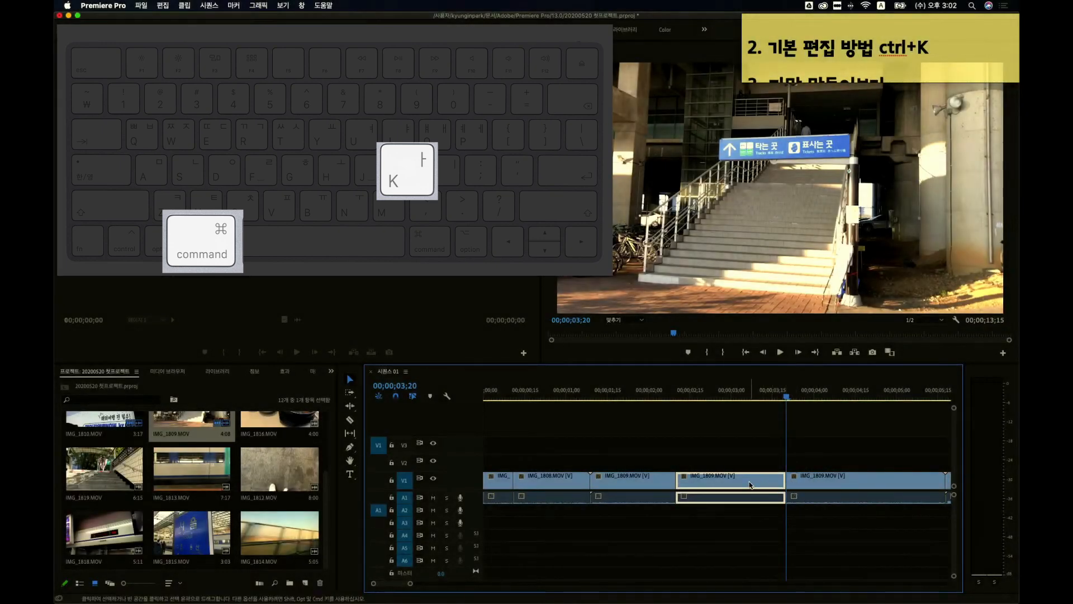
- Delete the selected middle IMG_1809.MOV piece and ripple delete the gap it leaves on V1
{"action": "key", "text": "BackSpace"}
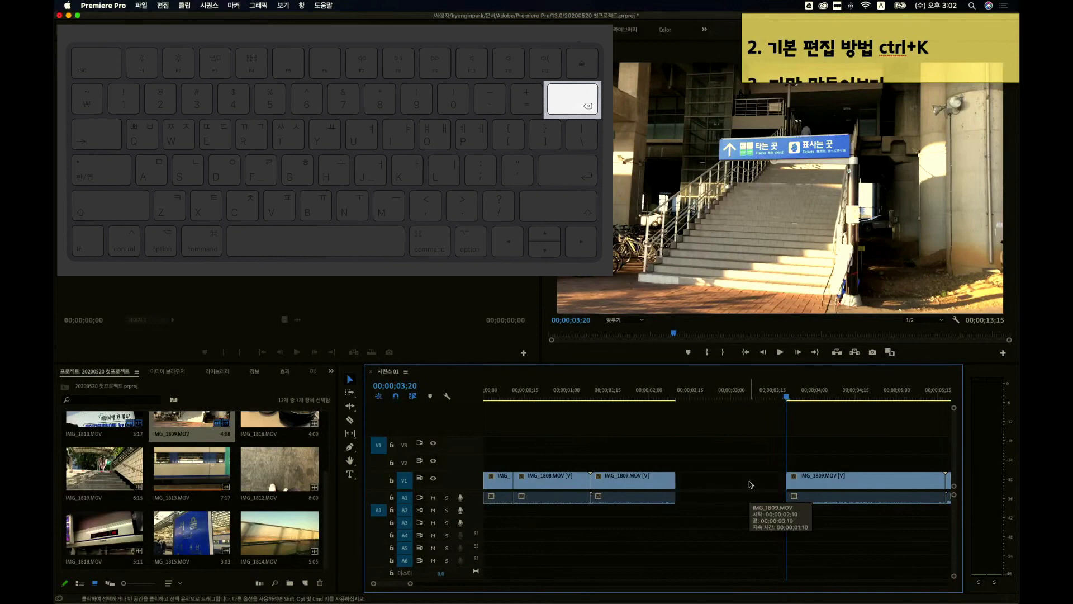
{"action": "left_click", "coordinate": [750, 484]}
{"action": "right_click", "coordinate": [750, 486]}
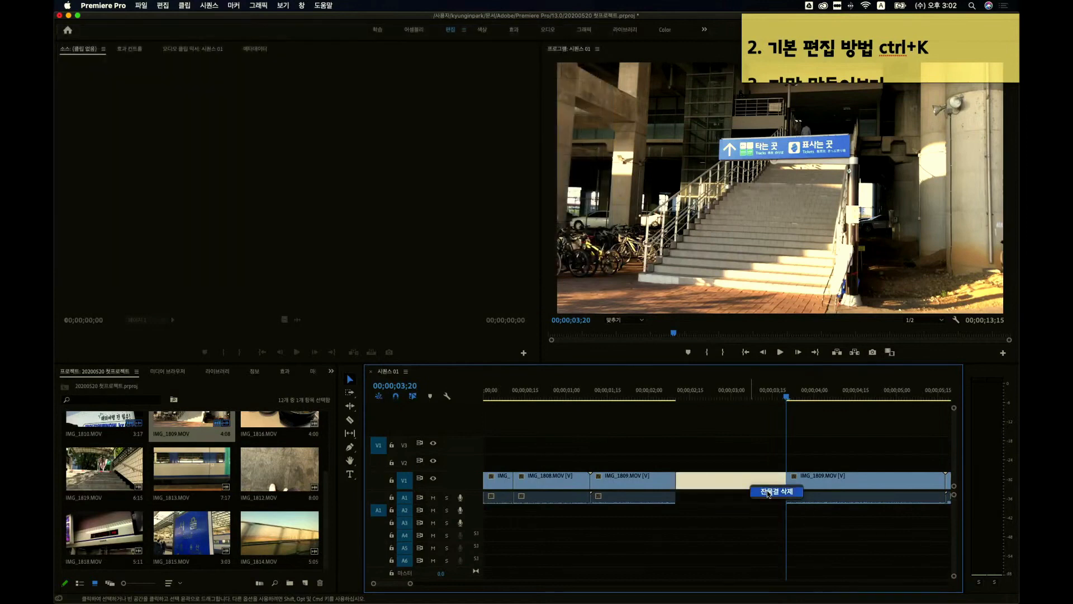
{"action": "left_click", "coordinate": [769, 491]}
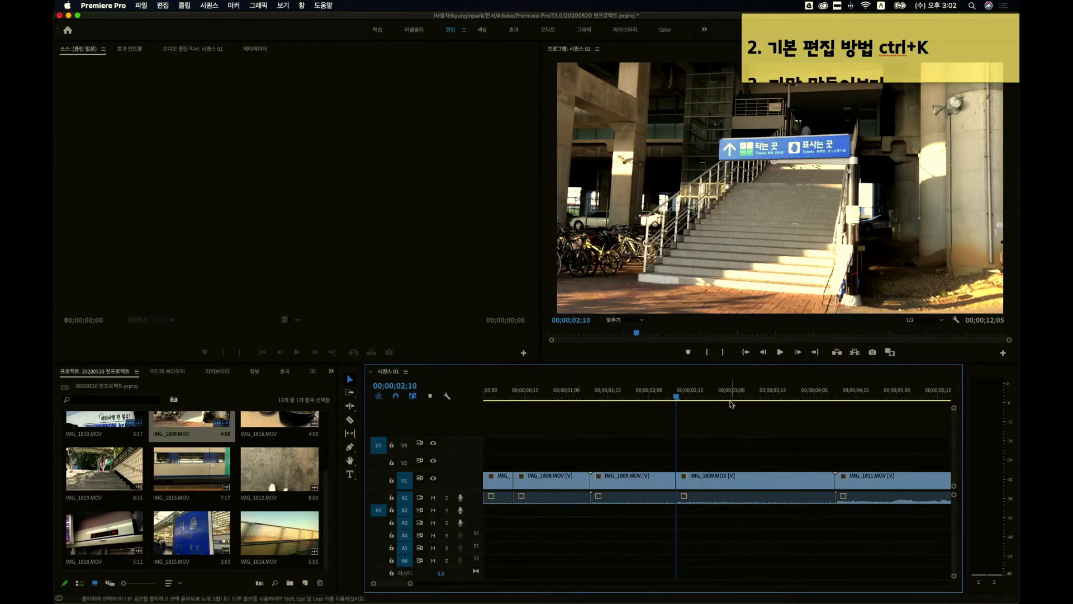
- Move the playhead to 00;00;03;13 in the last IMG_1809.MOV piece
{"action": "left_click_drag", "start_coordinate": [732, 396], "coordinate": [770, 396]}
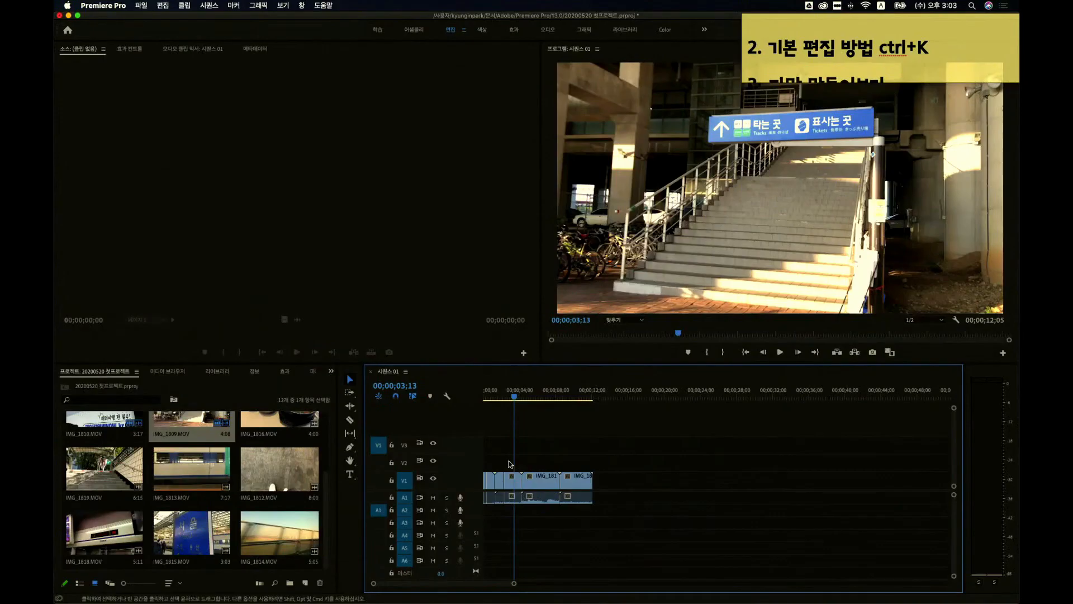
- Play the sequence from its start until IMG_1811.MOV begins, and scrub back over the shortened IMG_1809.MOV pieces
{"action": "key", "text": "Home"}
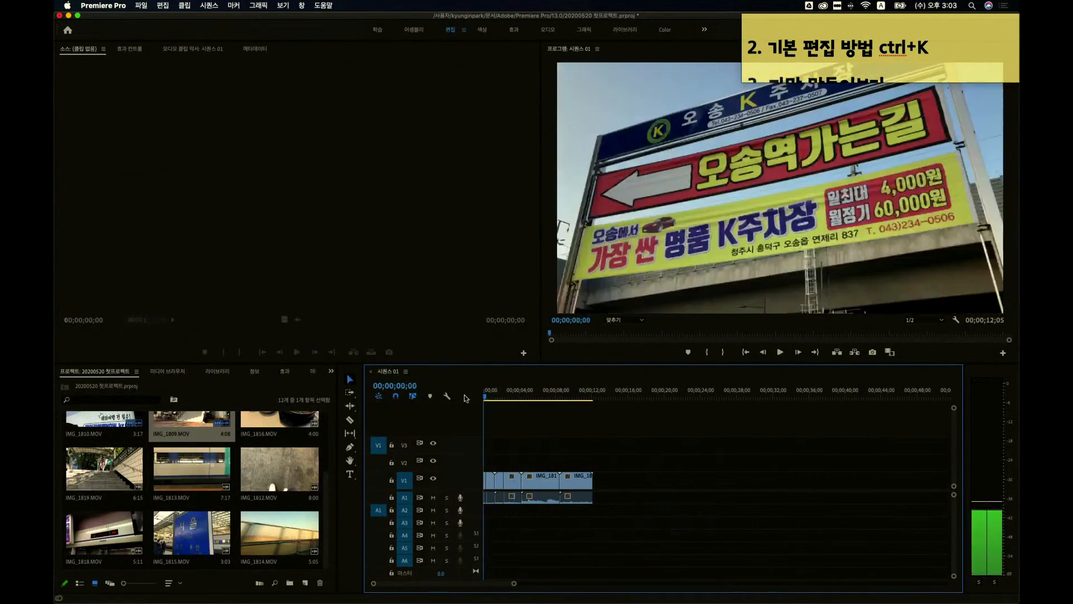
{"action": "left_click", "coordinate": [781, 353]}
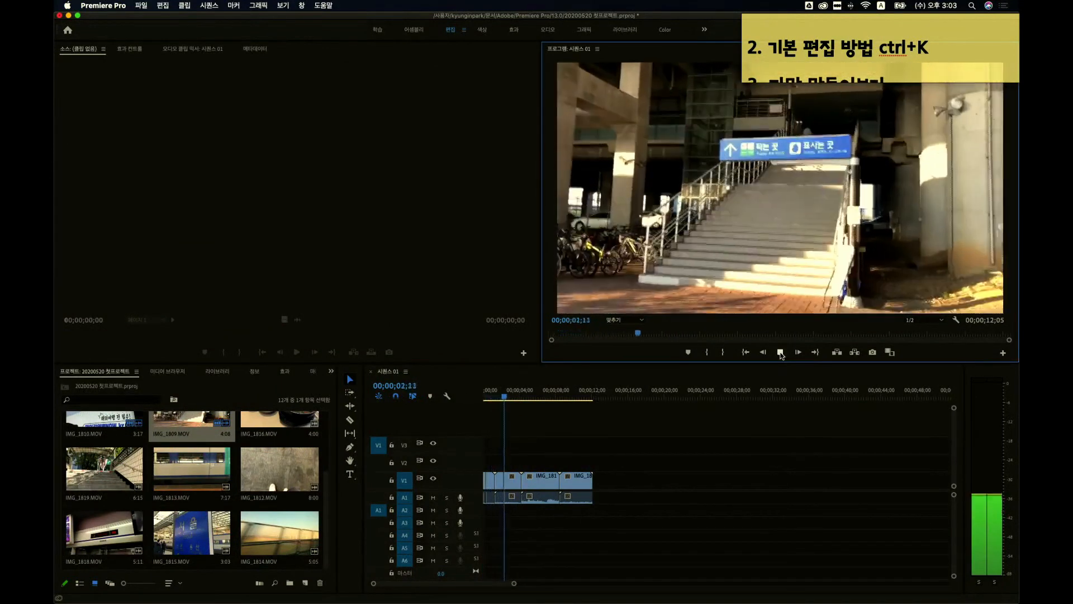
{"action": "left_click", "coordinate": [781, 352]}
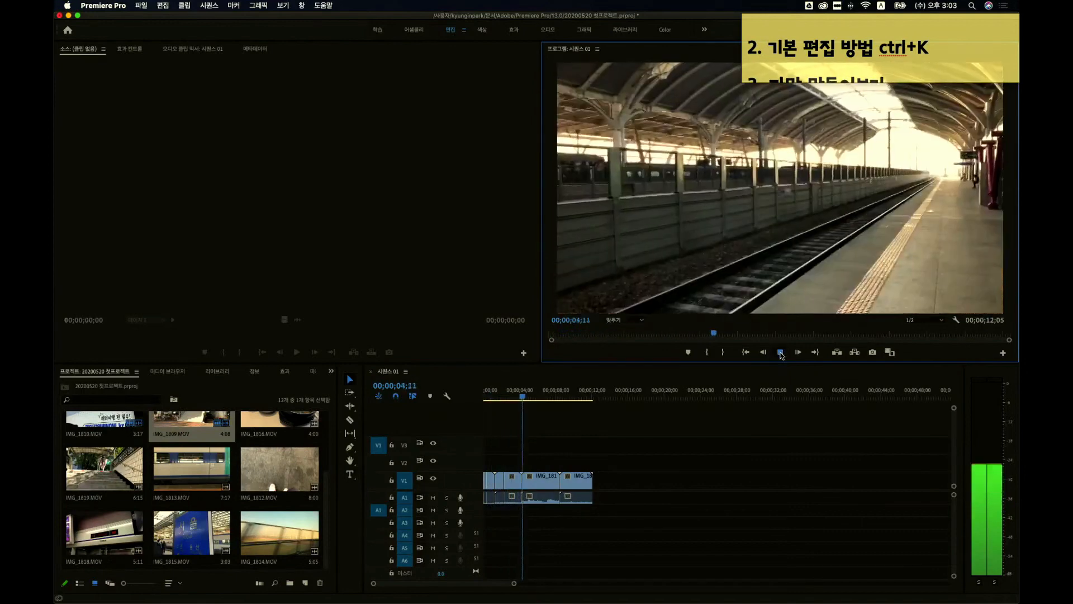
{"action": "left_click", "coordinate": [512, 398]}
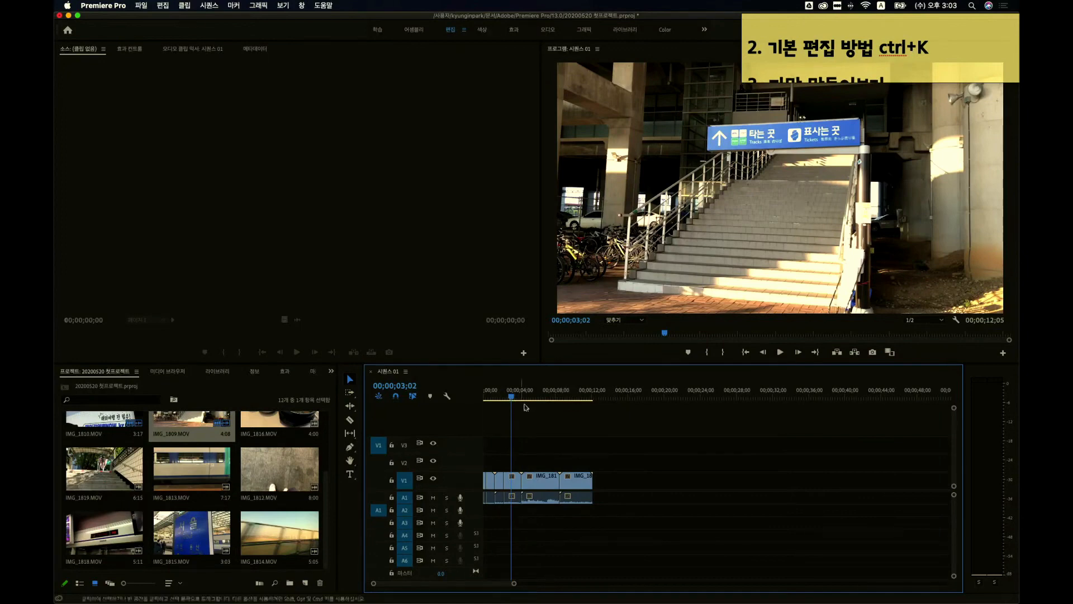
{"action": "mouse_move", "coordinate": [513, 398]}
{"action": "left_mouse_down"}
{"action": "mouse_move", "coordinate": [500, 400]}
{"action": "mouse_move", "coordinate": [512, 398]}
{"action": "left_mouse_up"}
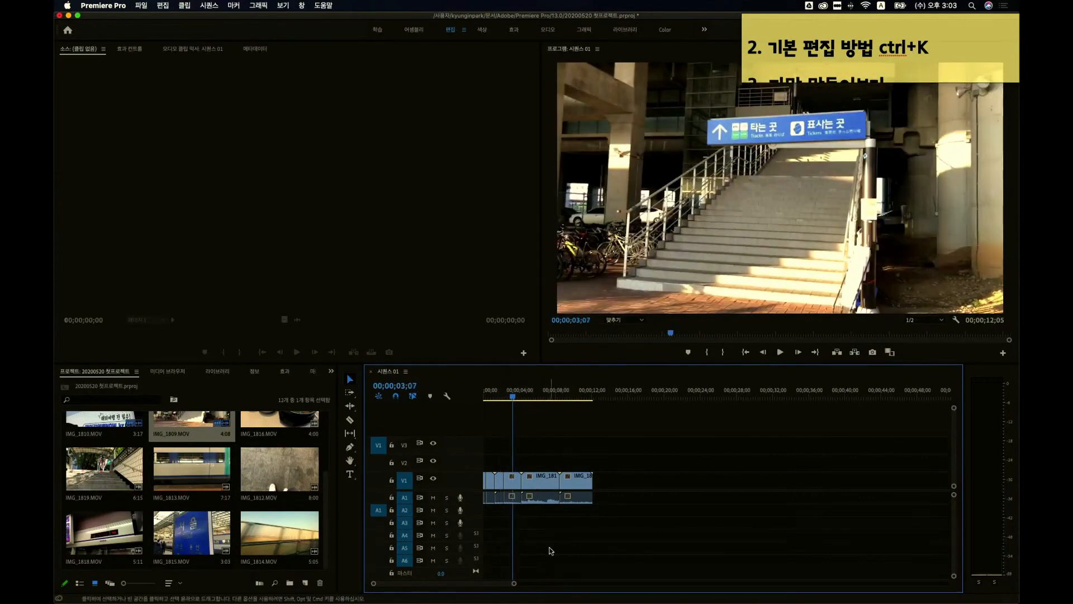
{"action": "left_click_drag", "start_coordinate": [606, 398], "coordinate": [576, 396]}
- Return to the start of the sequence and scrub closely through the opening clips up to 00;00;03;12
{"action": "key", "text": "Home"}
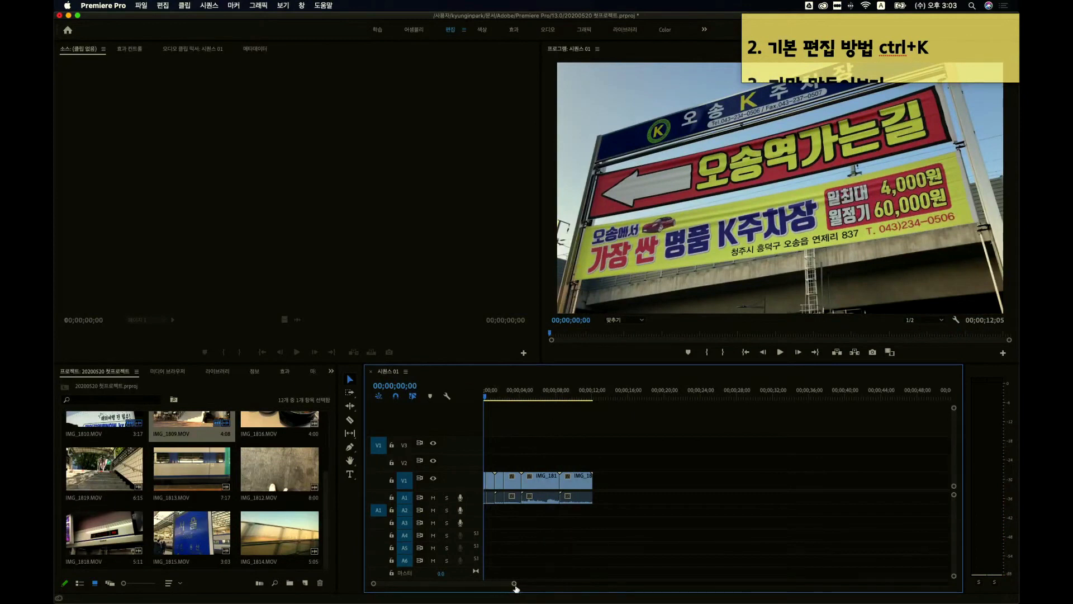
{"action": "left_click_drag", "start_coordinate": [514, 583], "coordinate": [470, 588]}
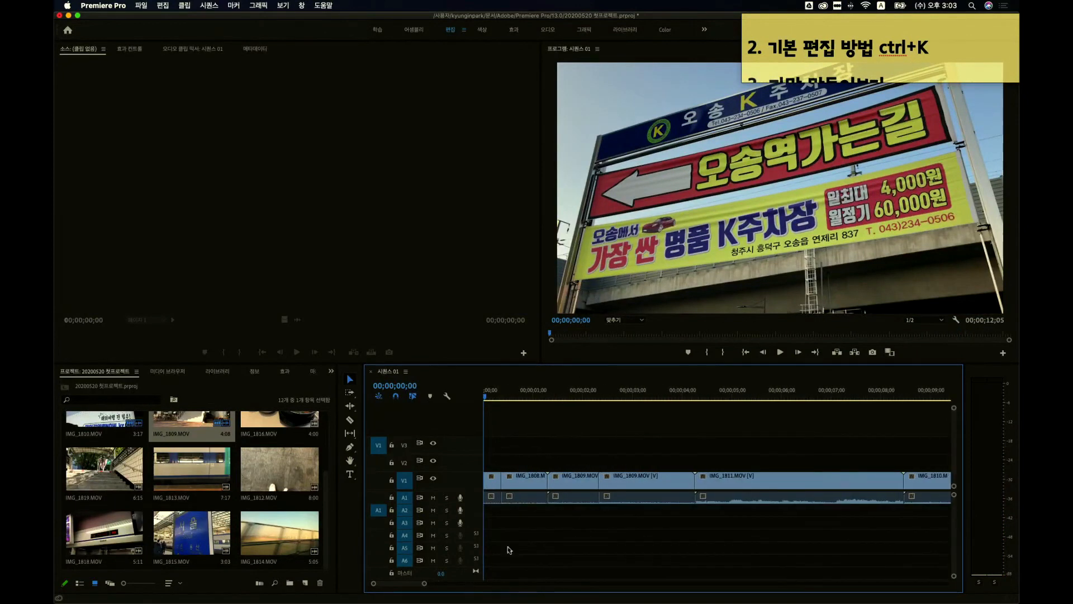
{"action": "left_click", "coordinate": [487, 398]}
{"action": "left_click_drag", "start_coordinate": [487, 396], "coordinate": [488, 398]}
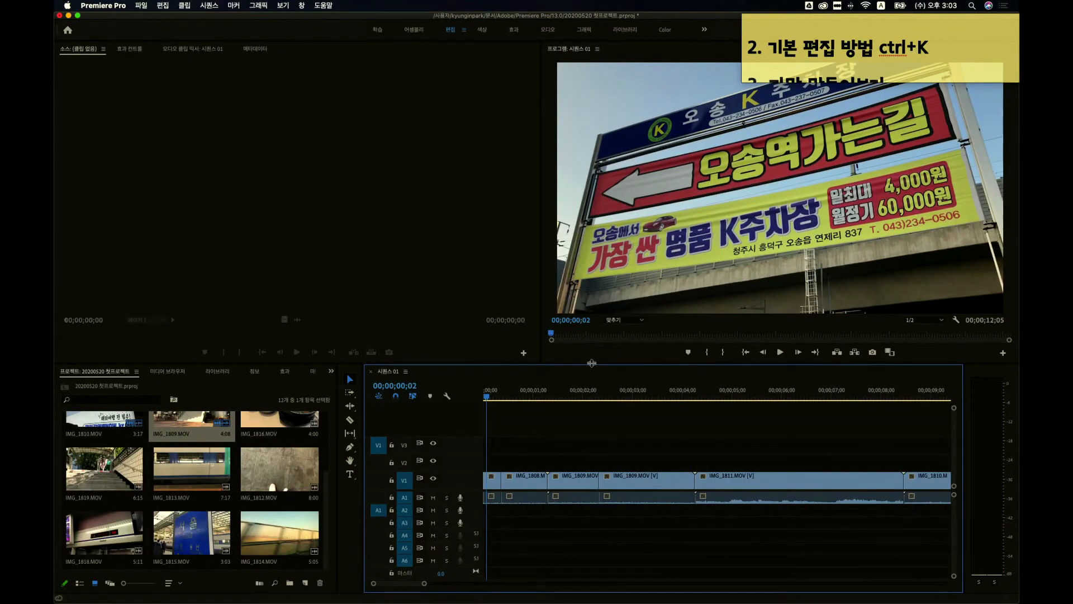
{"action": "left_click_drag", "start_coordinate": [506, 391], "coordinate": [656, 404]}
- Scrub through the last clip, IMG_1810.MOV, to 00;00;11;02 and trim its end back to about 00;00;11;08
{"action": "scroll", "coordinate": [726, 411], "scroll_direction": "right", "scroll_amount": 10}
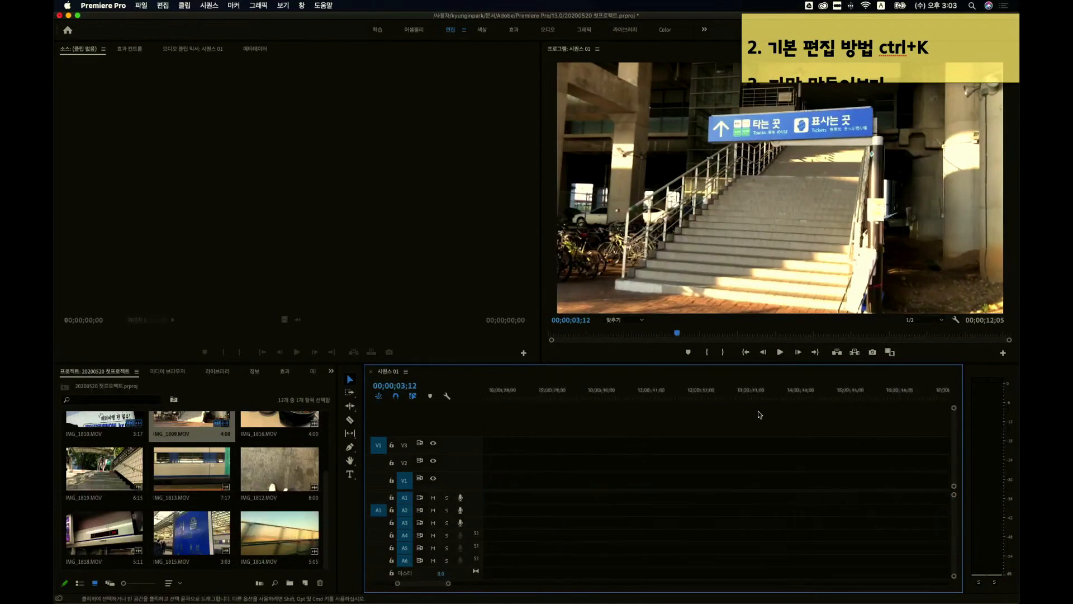
{"action": "scroll", "coordinate": [766, 414], "scroll_direction": "left", "scroll_amount": 10}
{"action": "left_click", "coordinate": [559, 391]}
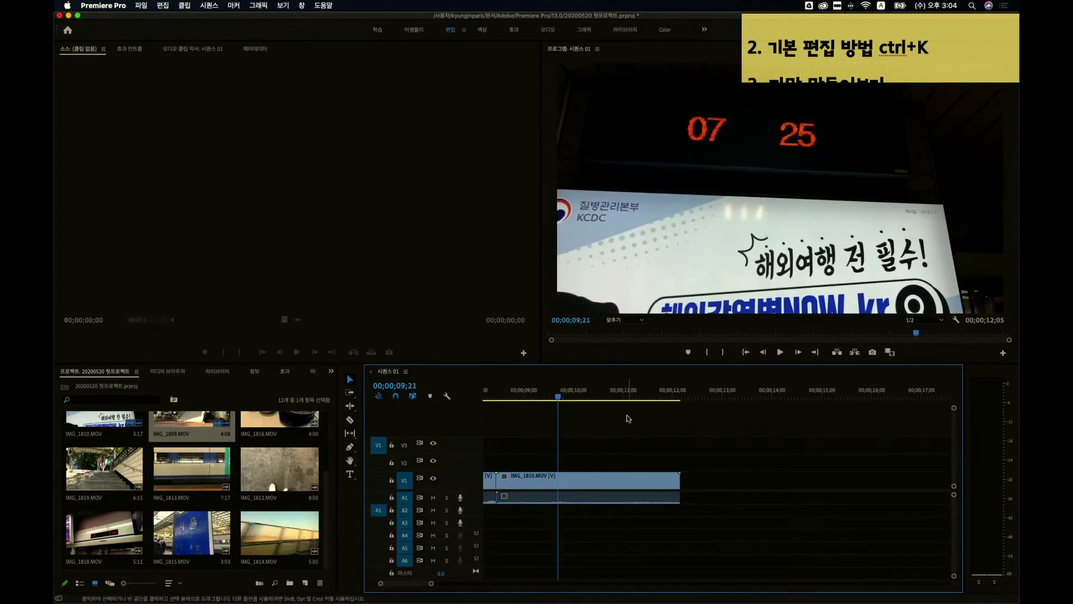
{"action": "scroll", "coordinate": [628, 418], "scroll_direction": "left", "scroll_amount": 5}
{"action": "scroll", "coordinate": [628, 418], "scroll_direction": "right", "scroll_amount": 1}
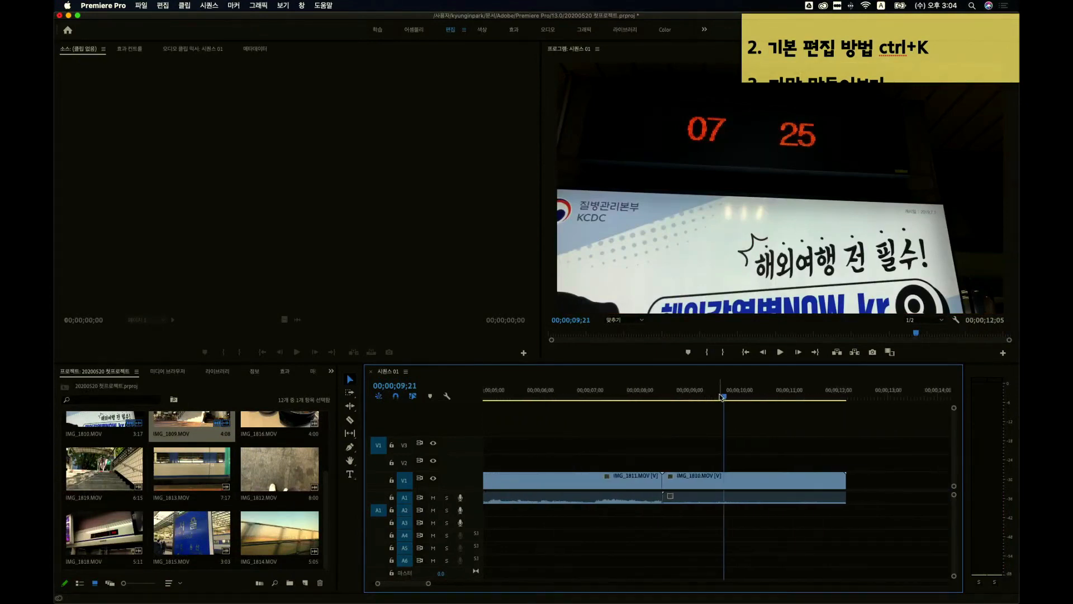
{"action": "mouse_move", "coordinate": [722, 396]}
{"action": "left_mouse_down"}
{"action": "mouse_move", "coordinate": [690, 400]}
{"action": "mouse_move", "coordinate": [737, 399]}
{"action": "left_mouse_up"}
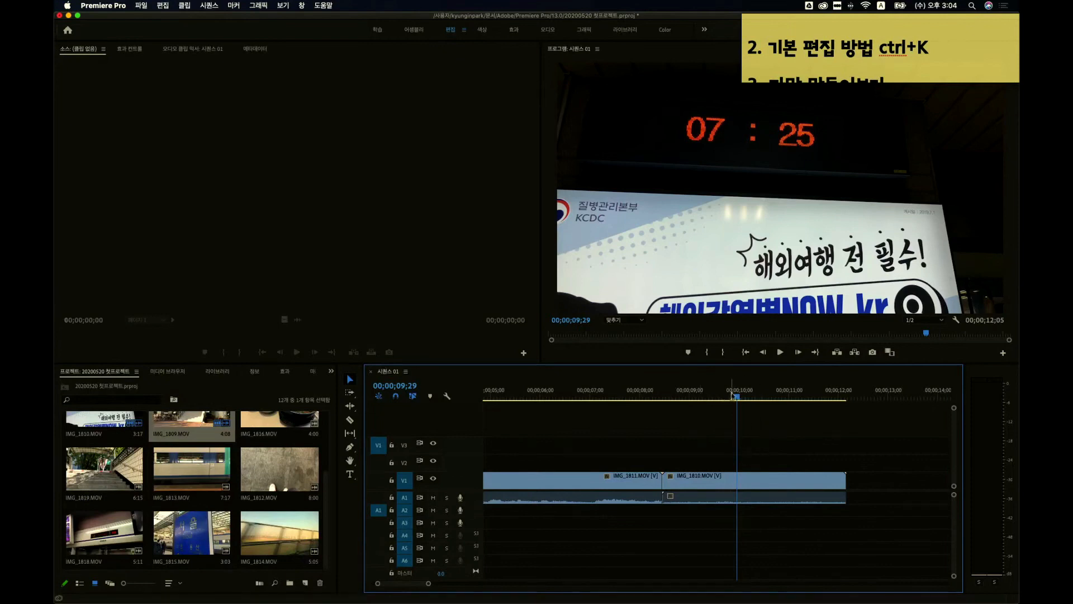
{"action": "key", "text": "space"}
{"action": "mouse_move", "coordinate": [792, 400]}
{"action": "left_mouse_down"}
{"action": "mouse_move", "coordinate": [729, 400]}
{"action": "mouse_move", "coordinate": [791, 401]}
{"action": "left_mouse_up"}
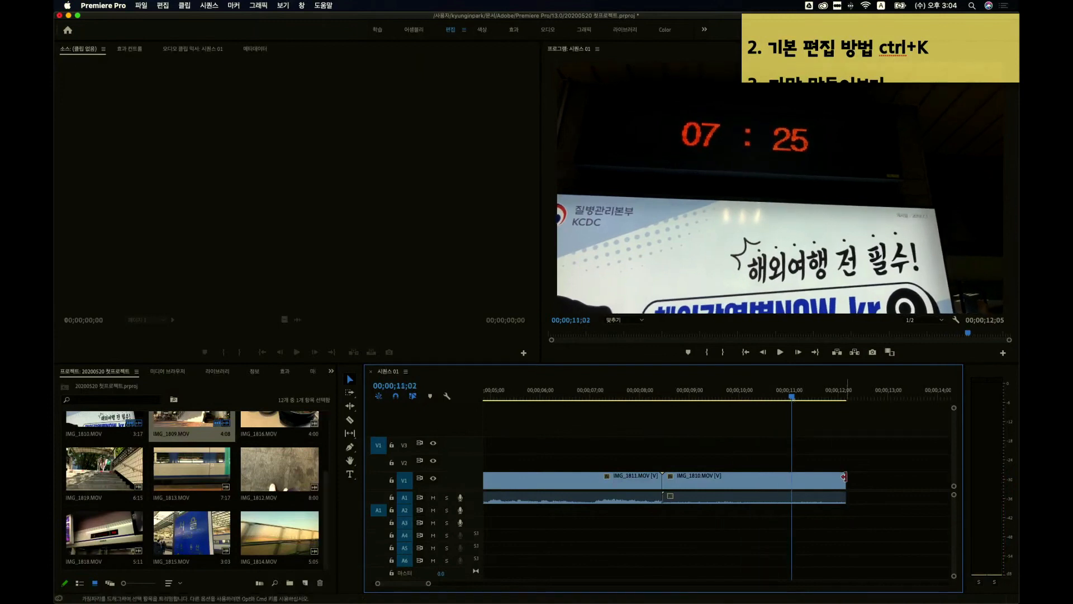
{"action": "left_click_drag", "start_coordinate": [844, 476], "coordinate": [801, 477]}
- Trim about one second off the start of IMG_1810.MOV and ripple delete the gap it leaves on V1
{"action": "left_click", "coordinate": [669, 481]}
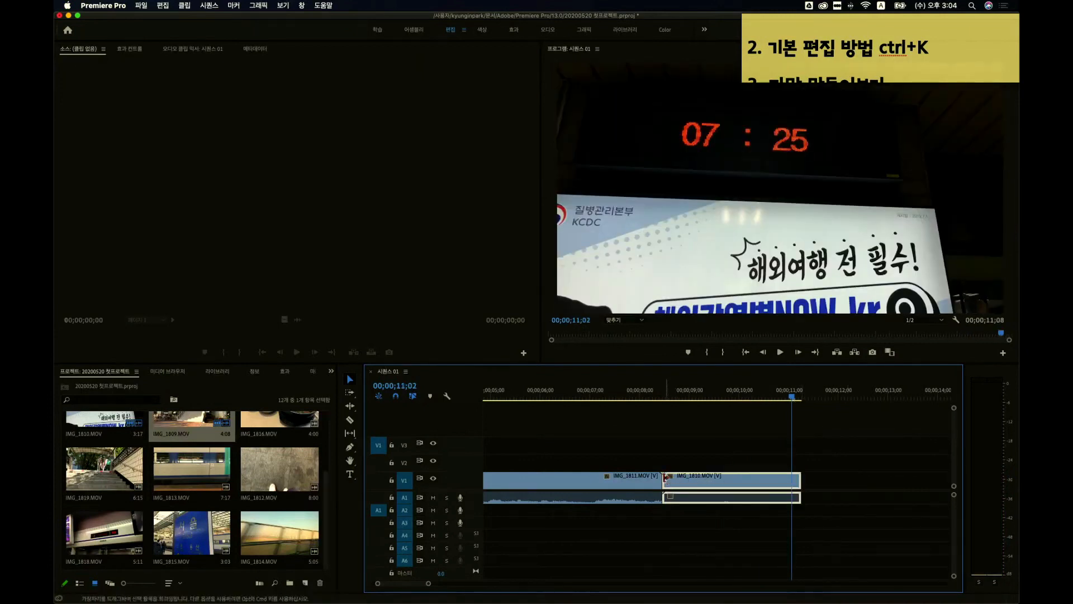
{"action": "left_click_drag", "start_coordinate": [665, 477], "coordinate": [719, 477]}
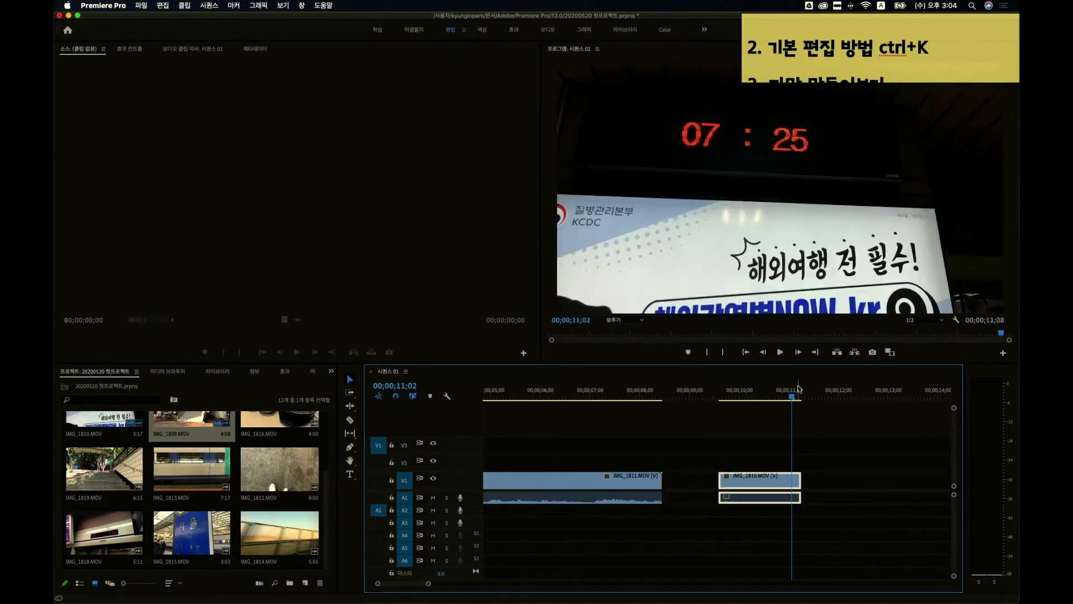
{"action": "left_click", "coordinate": [700, 480]}
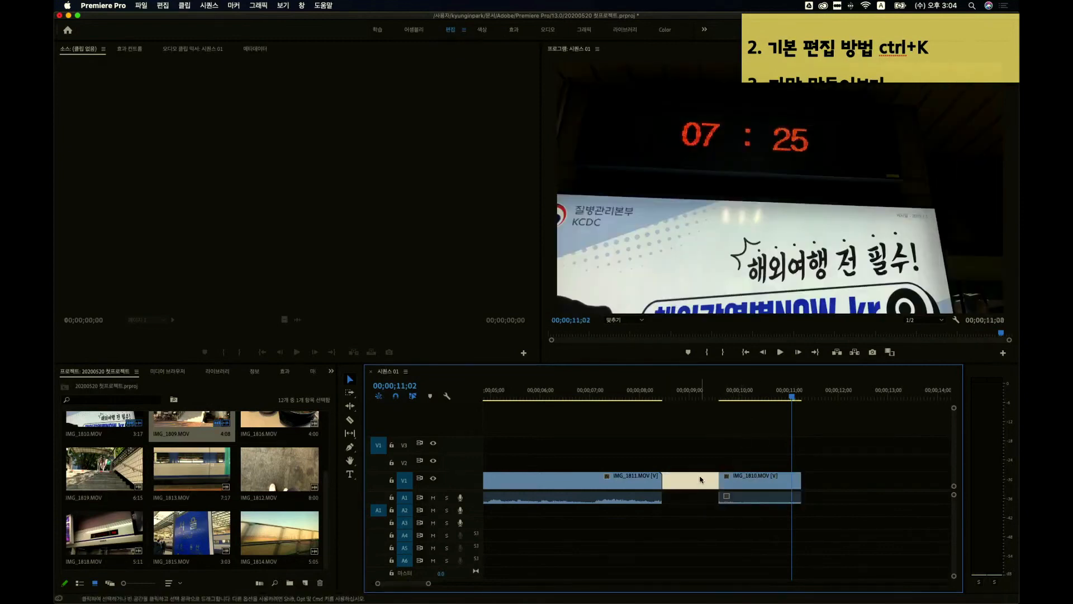
{"action": "key", "text": "Delete"}
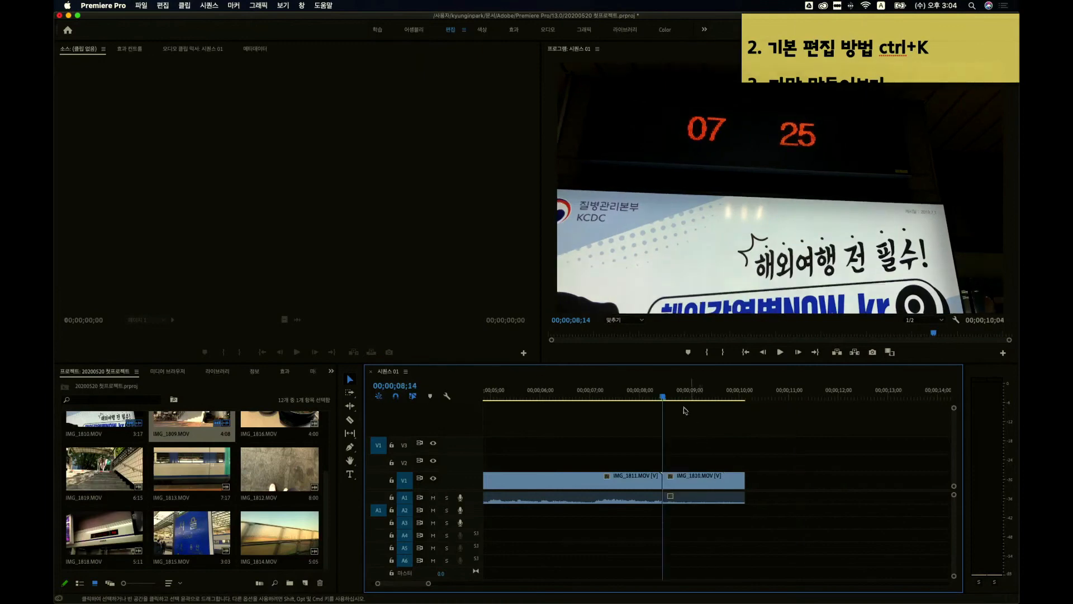
{"action": "left_click", "coordinate": [669, 395]}
{"action": "left_click_drag", "start_coordinate": [669, 395], "coordinate": [707, 396]}
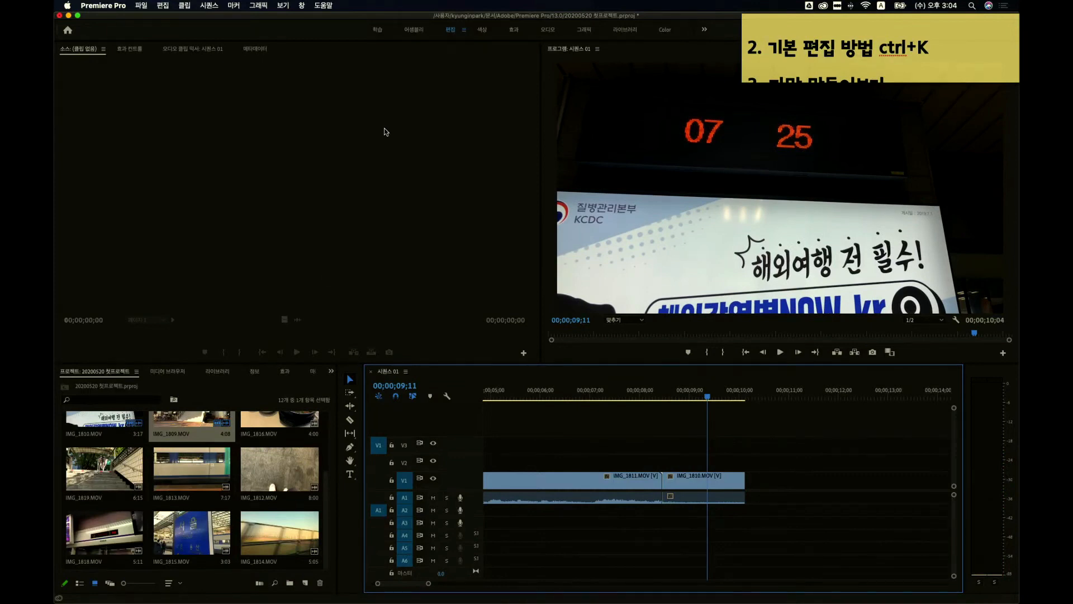
- Switch to the Stickies note, add ", 3점 편집" after "ctrl+K" and put "3점 편집" on its own line
{"action": "left_click", "coordinate": [941, 49]}
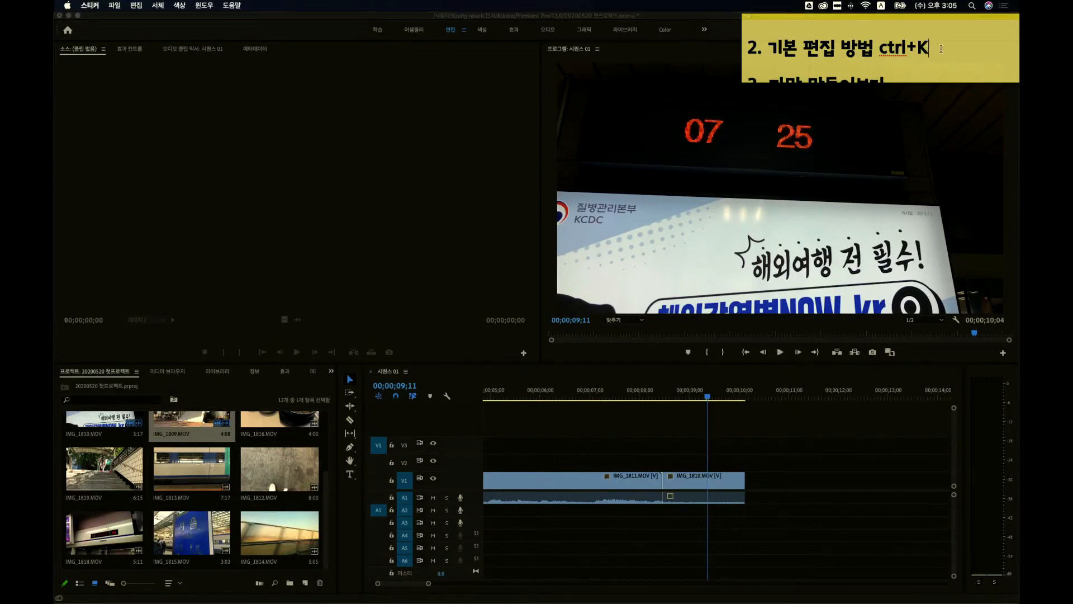
{"action": "type", "text": ", 3점 편집"}
{"action": "key", "text": "Left"}
{"action": "key", "text": "Left"}
{"action": "key", "text": "Left"}
{"action": "key", "text": "Left"}
{"action": "key", "text": "Left"}
{"action": "key", "text": "Left"}
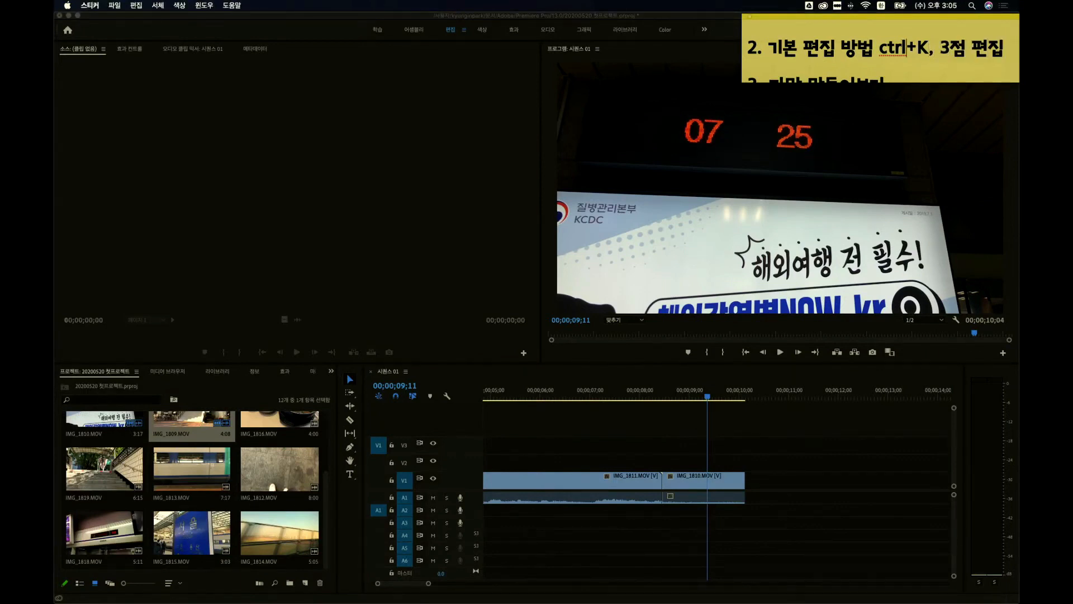
{"action": "key", "text": "Right"}
{"action": "key", "text": "Right"}
{"action": "key", "text": "Right"}
{"action": "key", "text": "Right"}
{"action": "key", "text": "Return"}
{"action": "key", "text": "Right"}
{"action": "key", "text": "Right"}
{"action": "key", "text": "Right"}
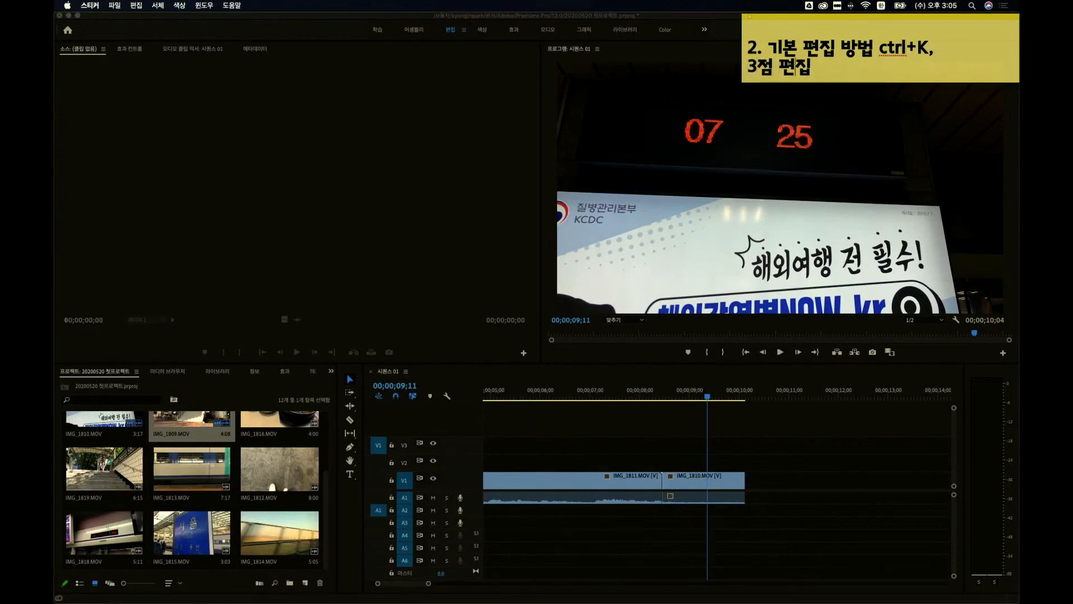
- Add "(In, Out, Point)" after "3점 편집" in the note
{"action": "type", "text": "("}
{"action": "key", "text": "ctrl+space"}
{"action": "type", "text": "In, Out, "}
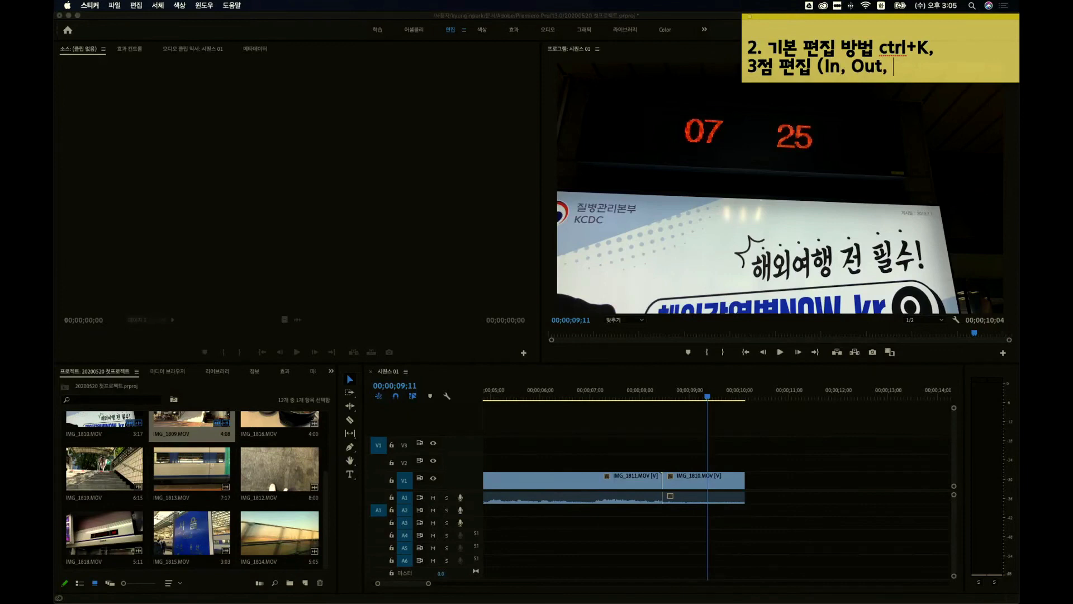
{"action": "type", "text": "ㅒ"}
{"action": "key", "text": "BackSpace"}
{"action": "type", "text": "ㅒㅍ"}
{"action": "key", "text": "BackSpace"}
{"action": "key", "text": "BackSpace"}
{"action": "type", "text": "ㅒ"}
{"action": "key", "text": "BackSpace"}
{"action": "key", "text": "ctrl+space"}
{"action": "type", "text": "Point)"}
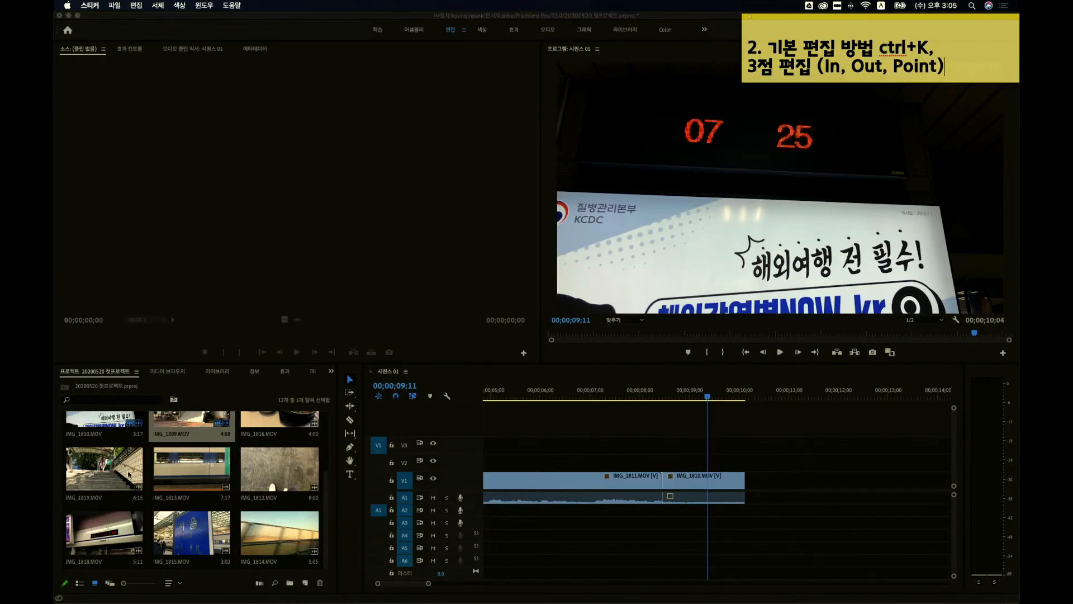
- Back in Premiere Pro, load IMG_1813.MOV from the project bin into the Source Monitor
{"action": "left_click", "coordinate": [190, 475]}
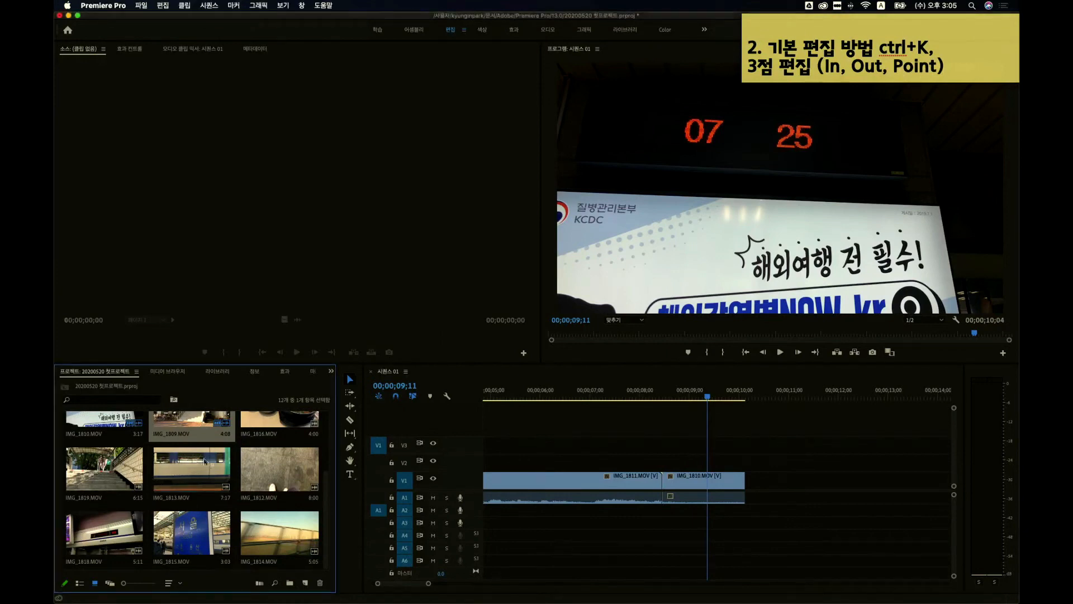
{"action": "left_click", "coordinate": [188, 478]}
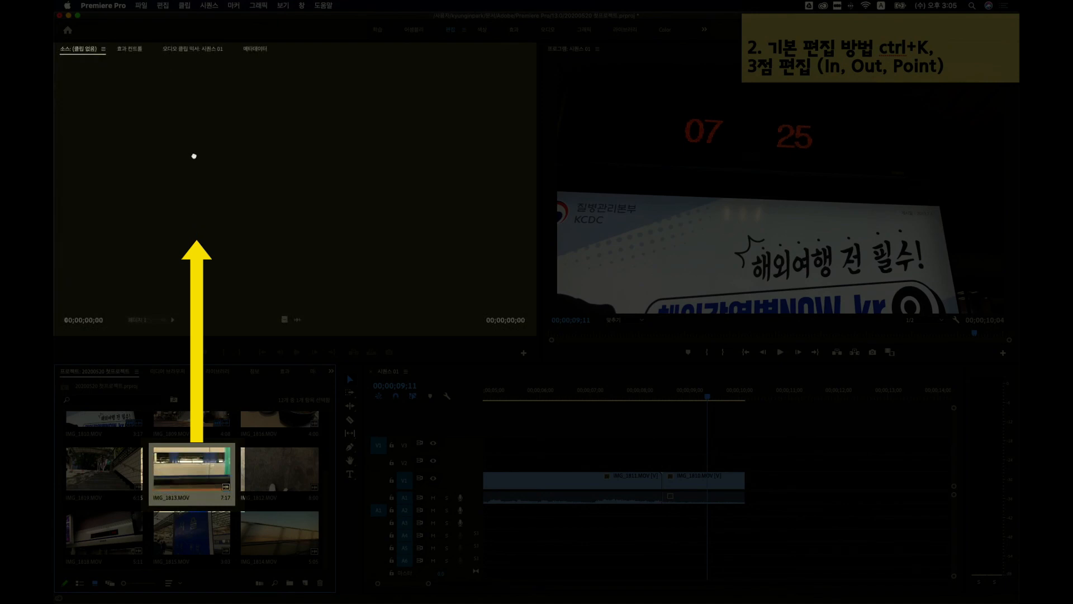
{"action": "left_click_drag", "start_coordinate": [194, 156], "coordinate": [194, 157]}
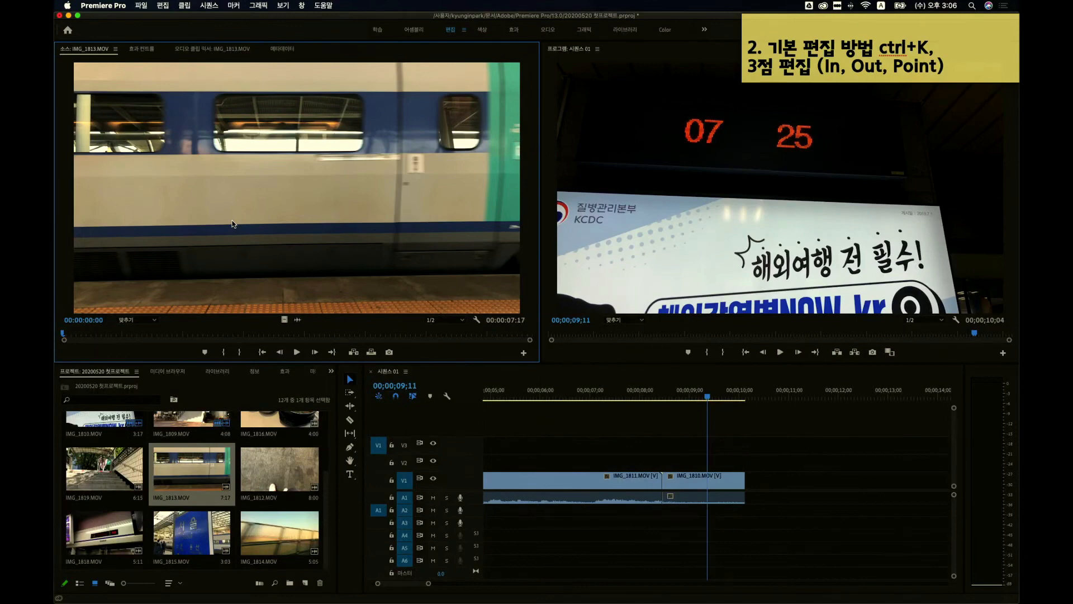
- Scrub the sequence playhead through IMG_1810.MOV from 00;00;08;23 to 00;00;09;27
{"action": "left_click", "coordinate": [677, 398]}
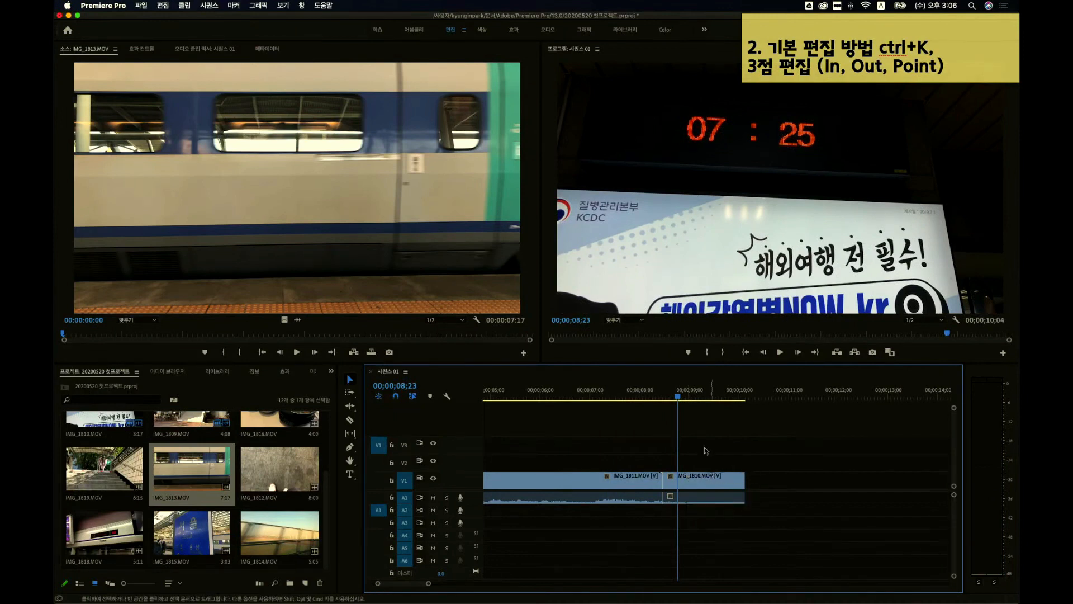
{"action": "left_click", "coordinate": [684, 397]}
{"action": "left_click_drag", "start_coordinate": [684, 396], "coordinate": [722, 396]}
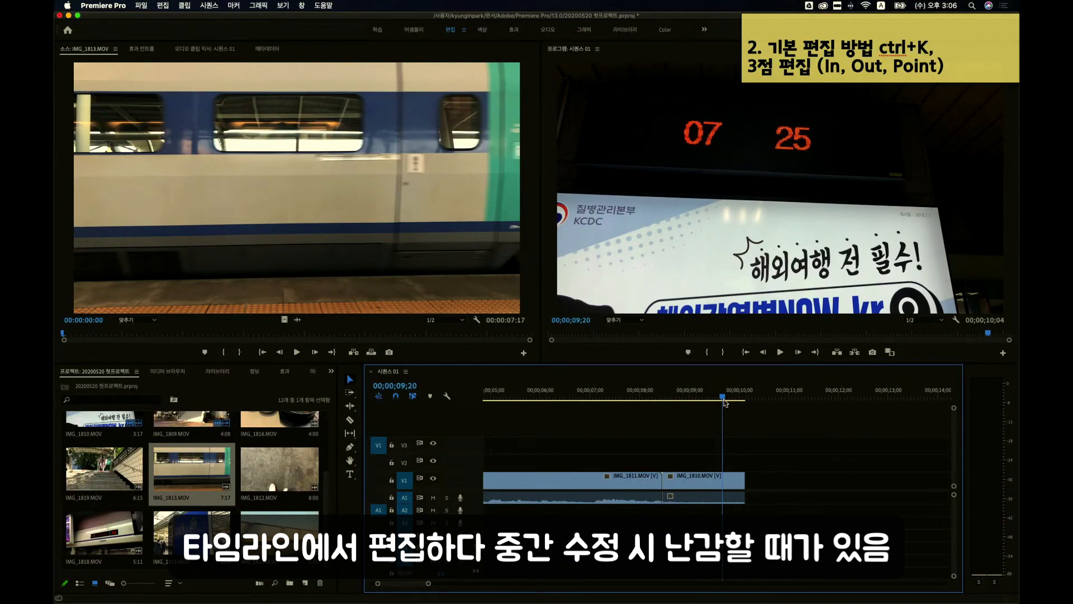
{"action": "left_click_drag", "start_coordinate": [725, 400], "coordinate": [733, 398]}
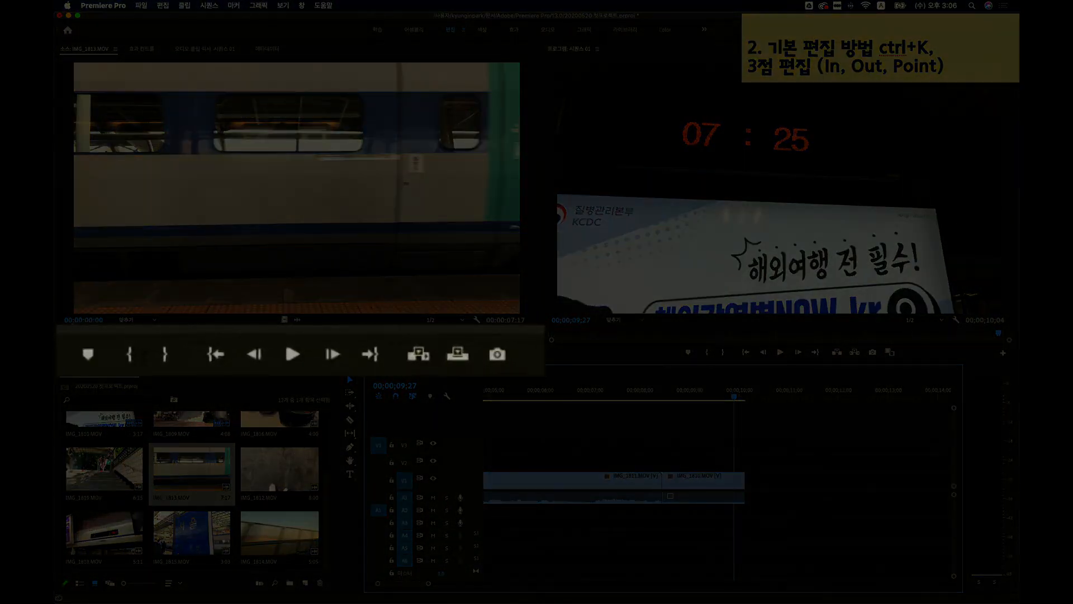
- Play IMG_1813.MOV in the Source Monitor to preview it, and stop playback at 00:00:05:21
{"action": "left_click", "coordinate": [289, 362]}
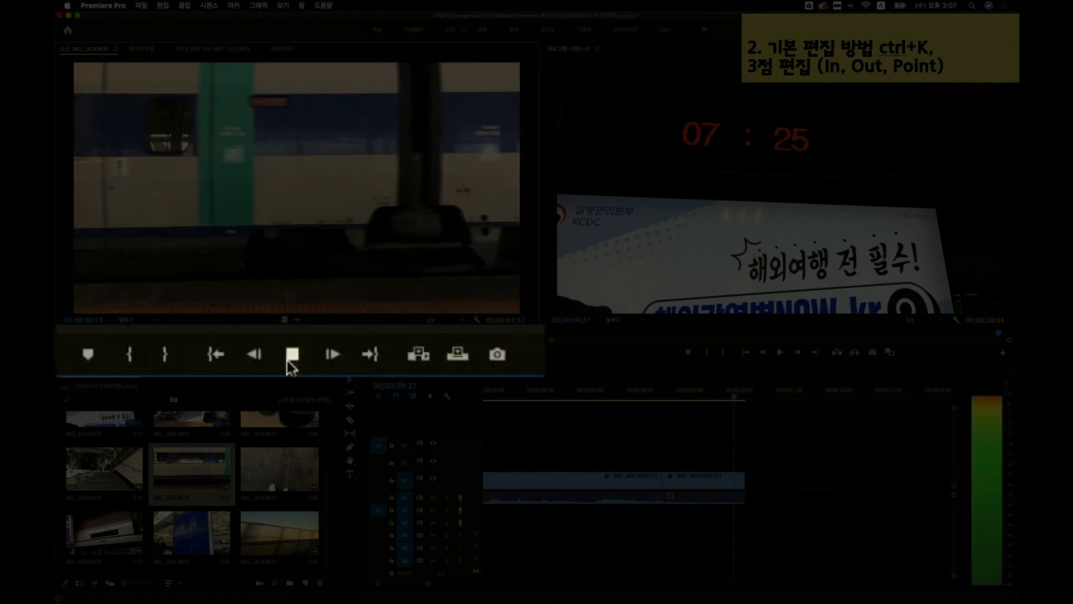
{"action": "left_click", "coordinate": [290, 360]}
{"action": "left_click", "coordinate": [290, 360]}
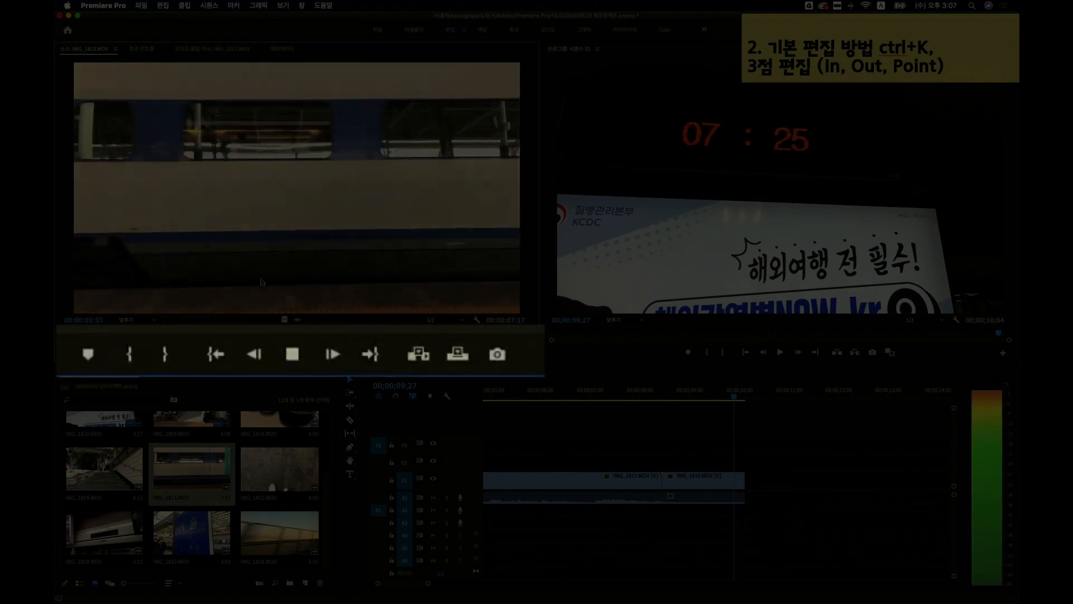
{"action": "left_click", "coordinate": [302, 354]}
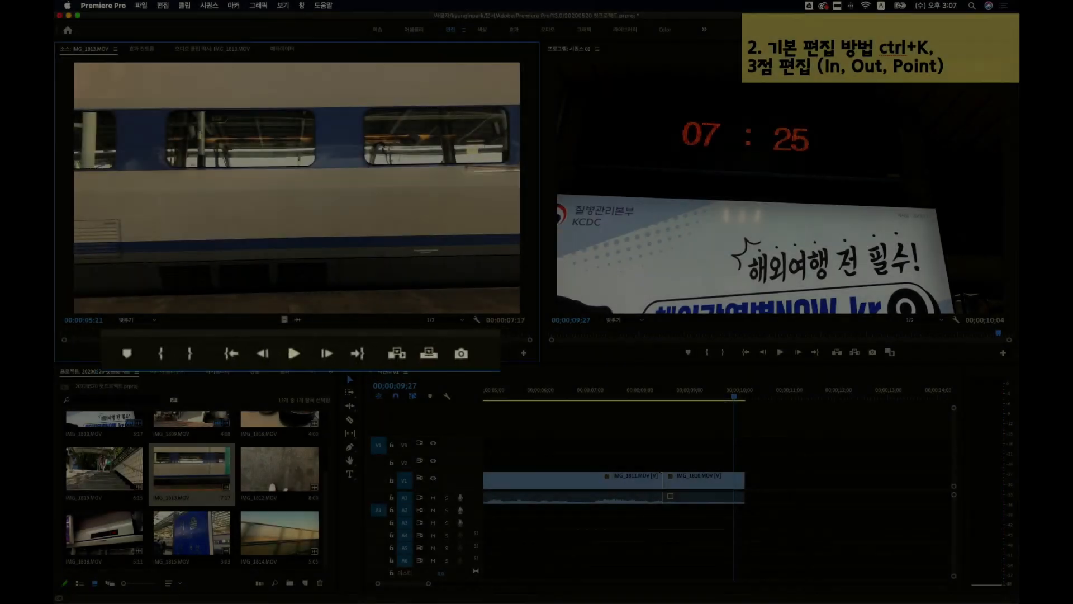
- Review IMG_1813.MOV in the Source Monitor and set its In point at 00:00:02:19
{"action": "left_click", "coordinate": [104, 334]}
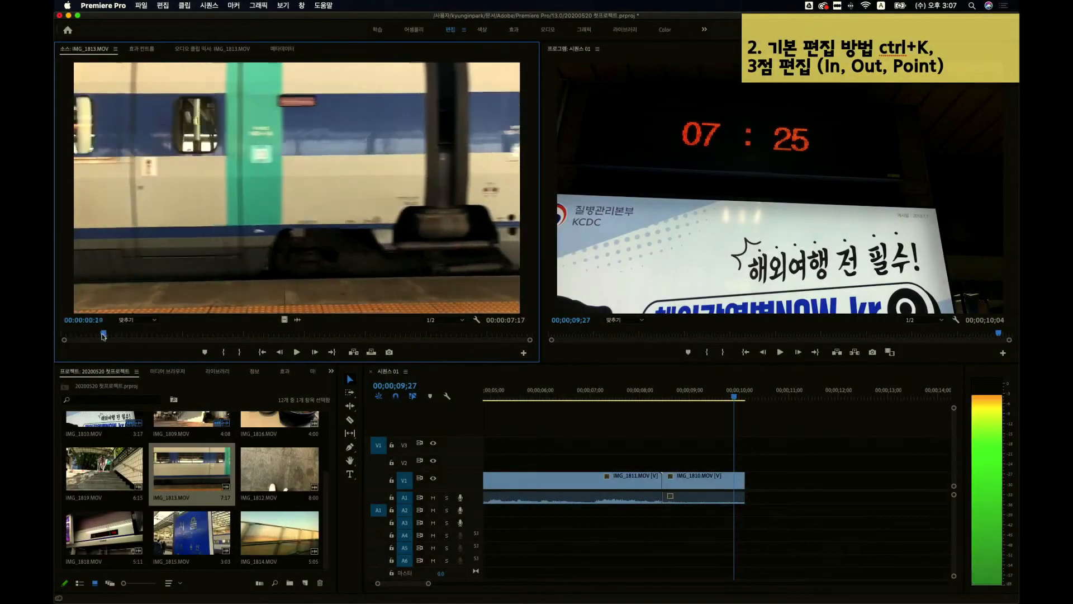
{"action": "left_click_drag", "start_coordinate": [104, 336], "coordinate": [150, 334]}
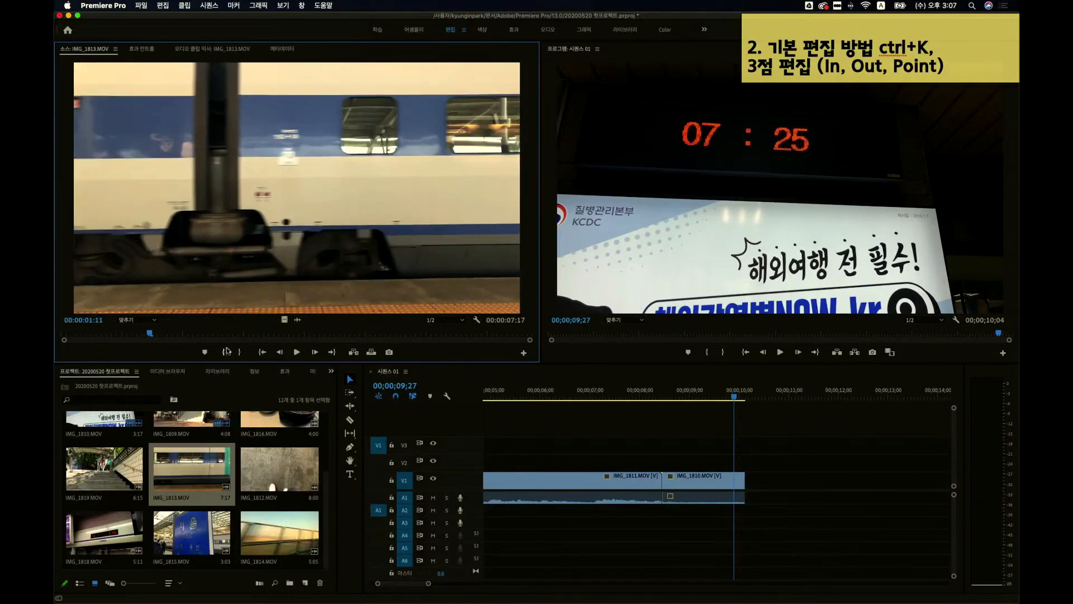
{"action": "scroll", "coordinate": [227, 347], "scroll_direction": "up", "scroll_amount": 10}
{"action": "scroll", "coordinate": [227, 347], "scroll_direction": "down", "scroll_amount": 8}
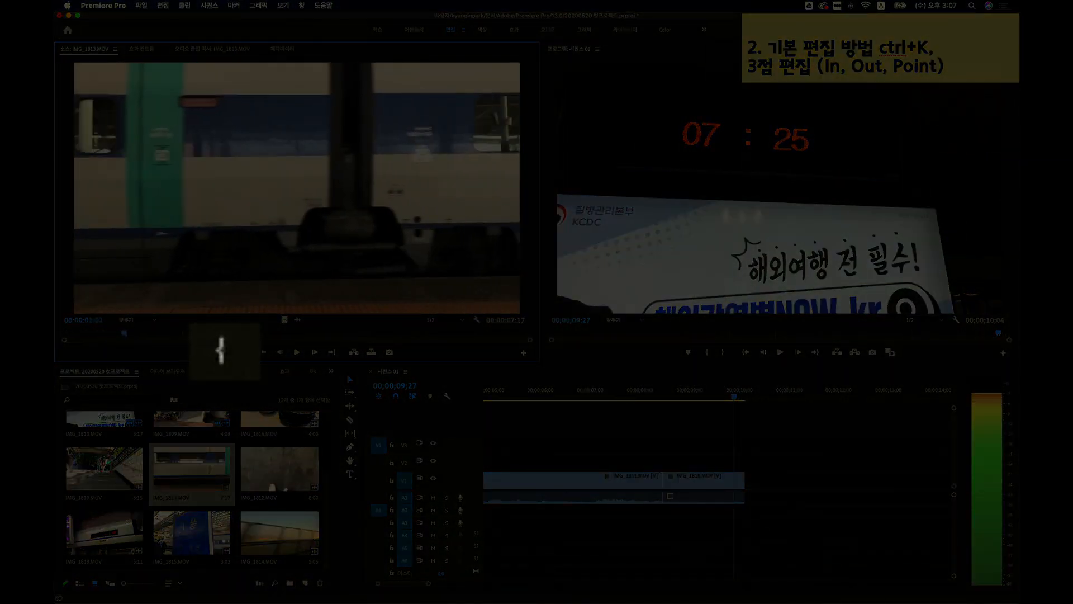
{"action": "left_click", "coordinate": [296, 353]}
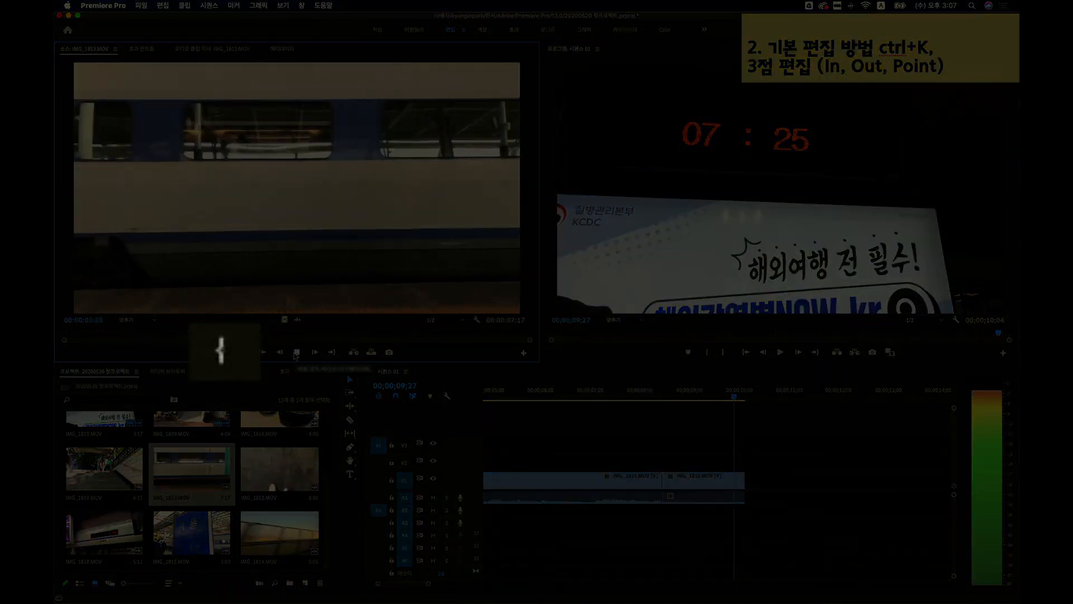
{"action": "left_click", "coordinate": [296, 353]}
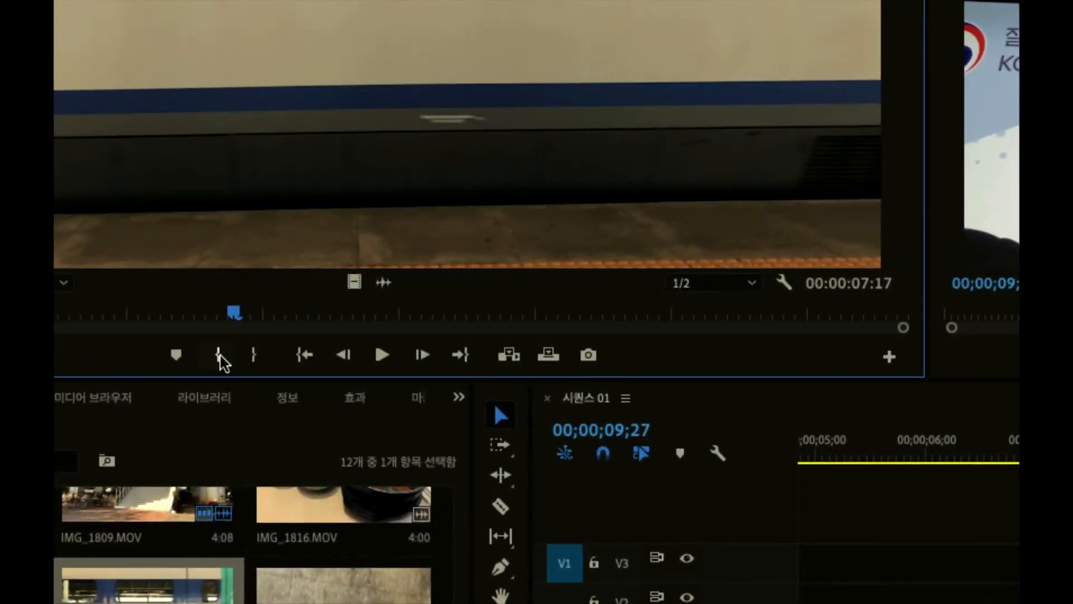
{"action": "left_click", "coordinate": [219, 356]}
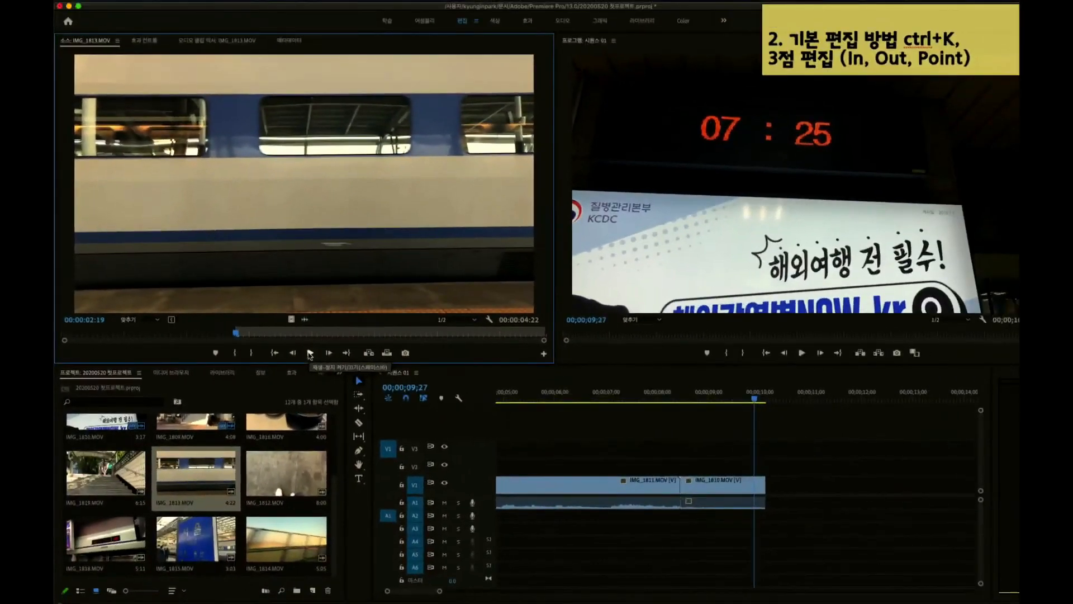
- Play the source clip onward to 00:00:05:14 and set the Out point there
{"action": "left_click", "coordinate": [310, 353]}
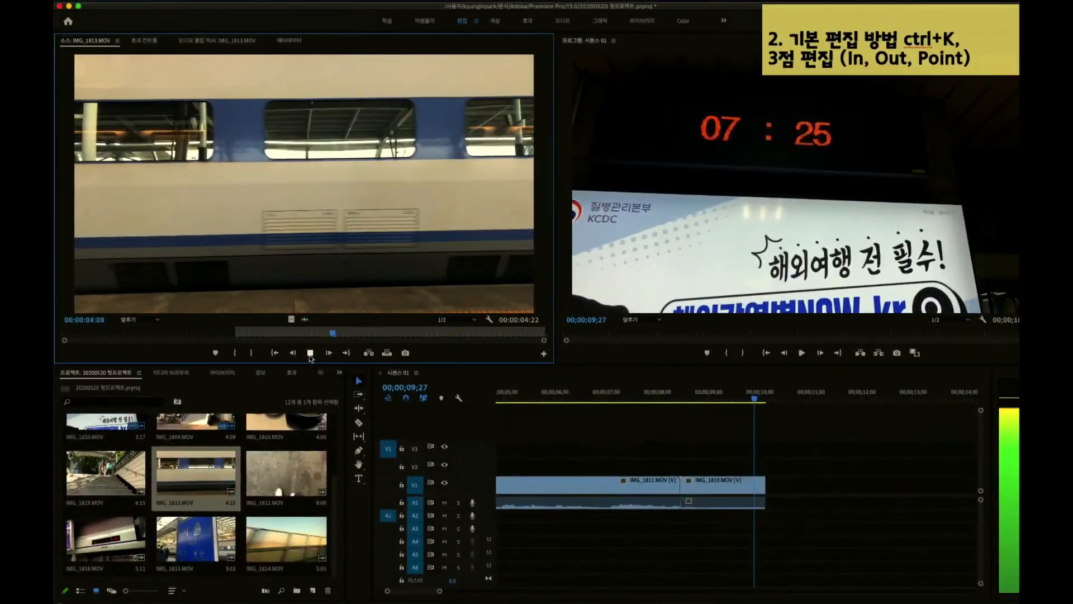
{"action": "left_click", "coordinate": [311, 354]}
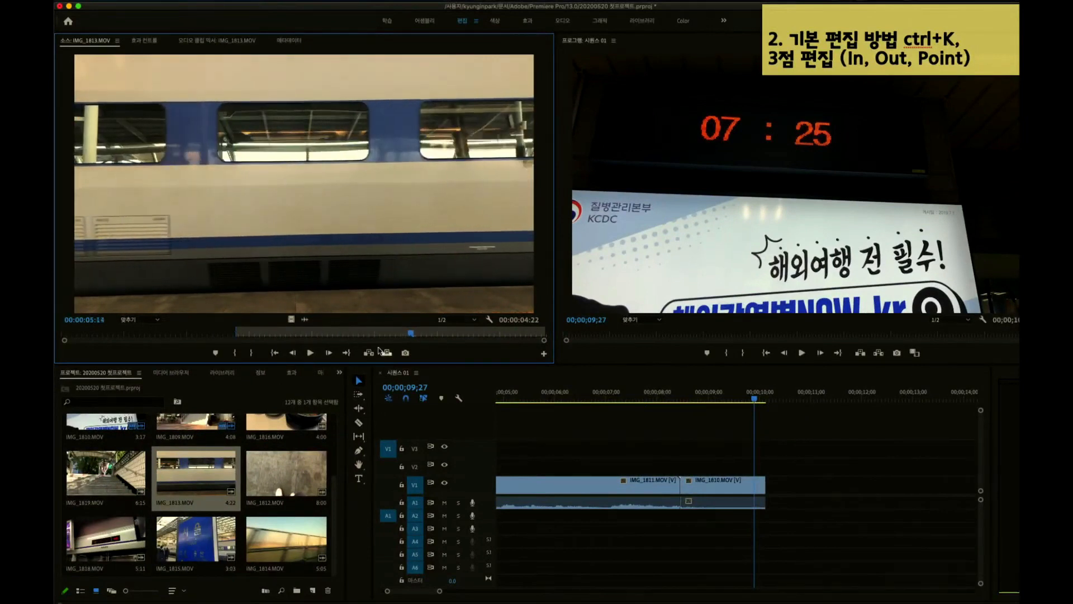
{"action": "left_click", "coordinate": [252, 353]}
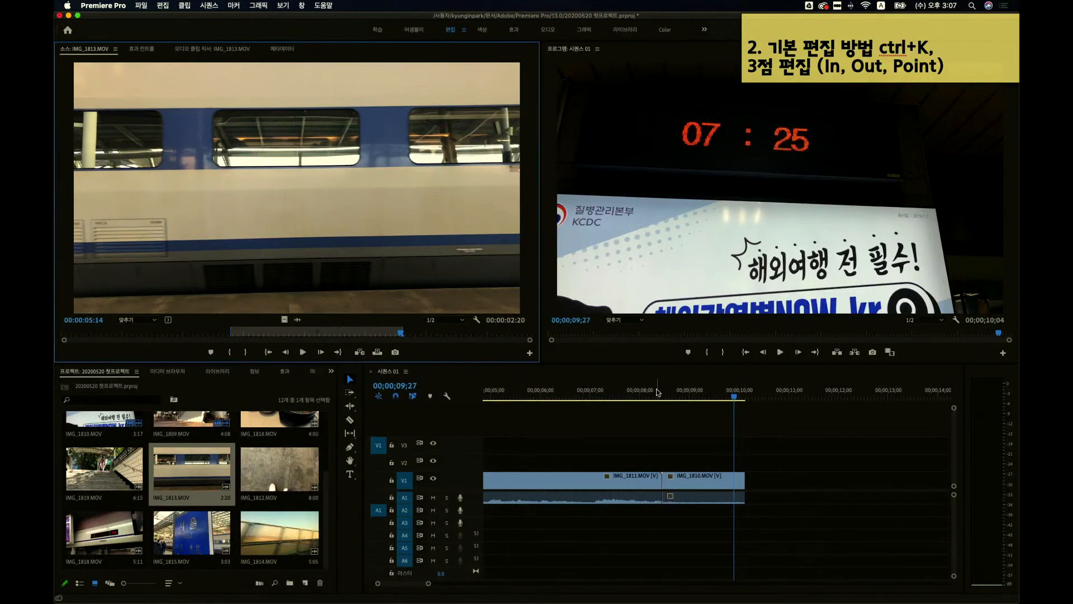
- Move the sequence playhead to 00;00;10;03 and insert the marked IMG_1813.MOV section there on tracks V3 and A2
{"action": "left_click_drag", "start_coordinate": [734, 399], "coordinate": [744, 399]}
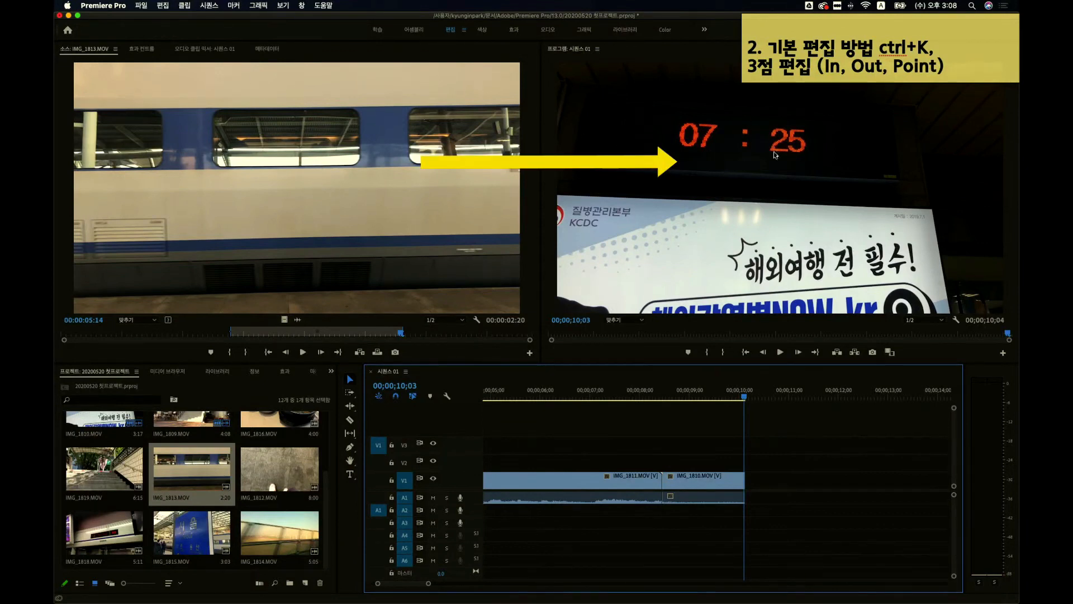
{"action": "left_click_drag", "start_coordinate": [386, 187], "coordinate": [710, 143]}
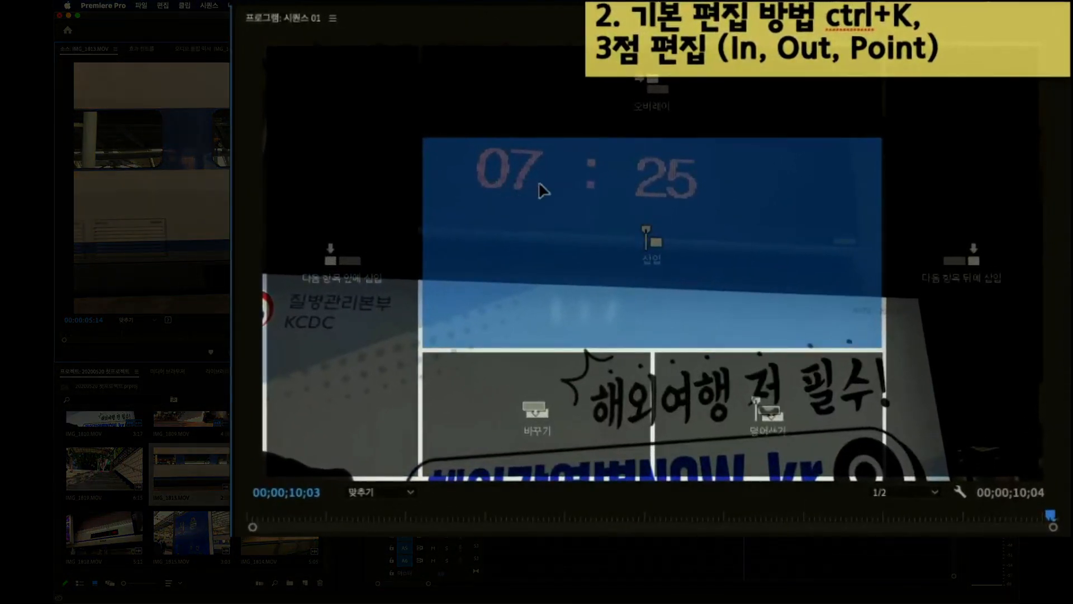
{"action": "left_click_drag", "start_coordinate": [539, 183], "coordinate": [650, 277]}
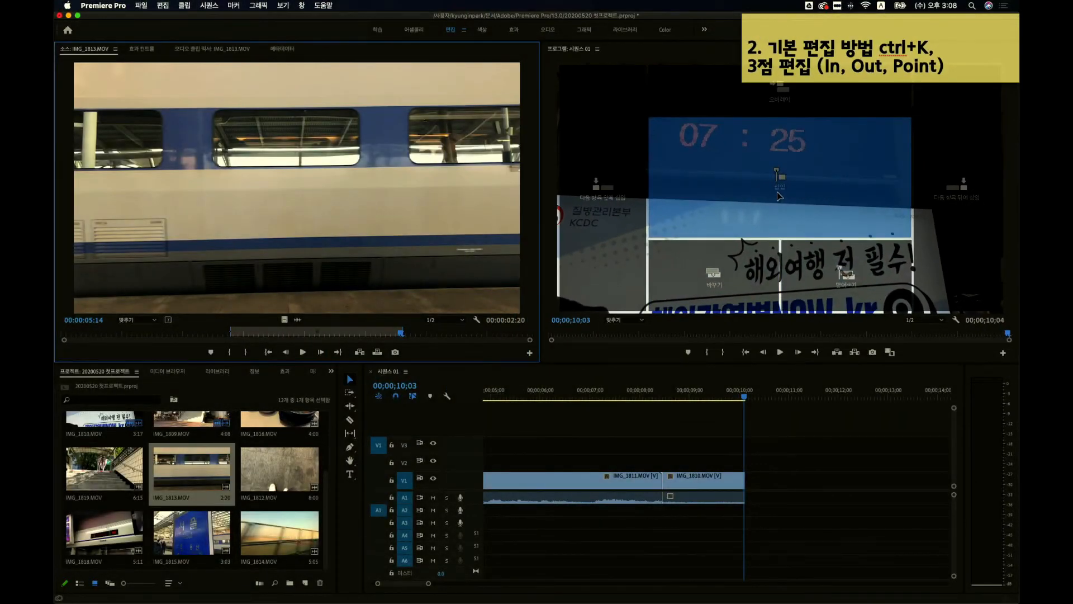
{"action": "left_click_drag", "start_coordinate": [779, 196], "coordinate": [779, 195]}
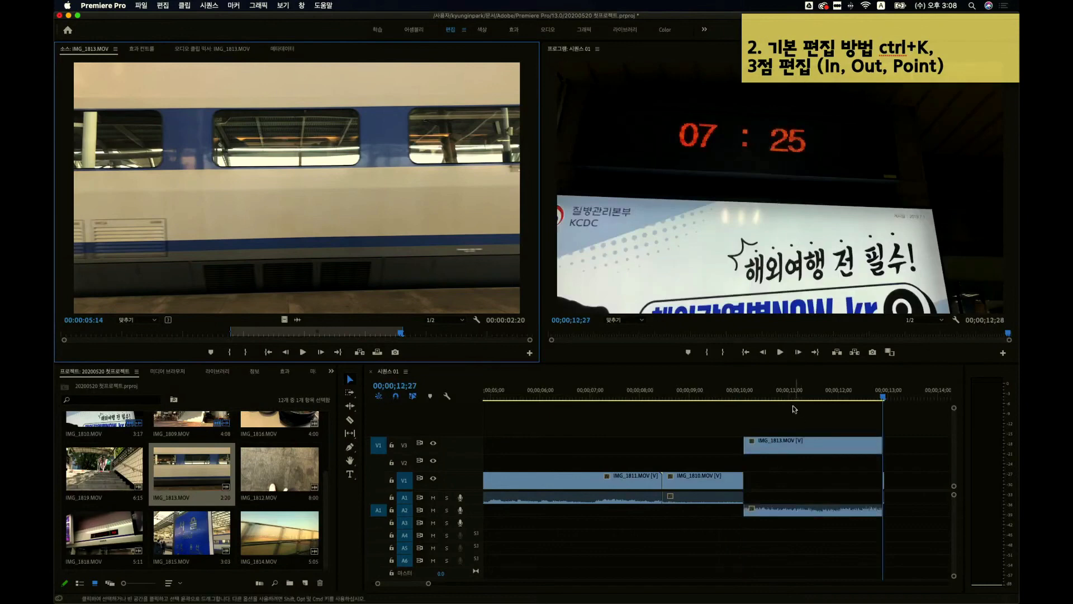
- Preview the inserted IMG_1813.MOV clip up to 00;00;12;18 and scale it to the frame size
{"action": "left_click_drag", "start_coordinate": [764, 398], "coordinate": [868, 404]}
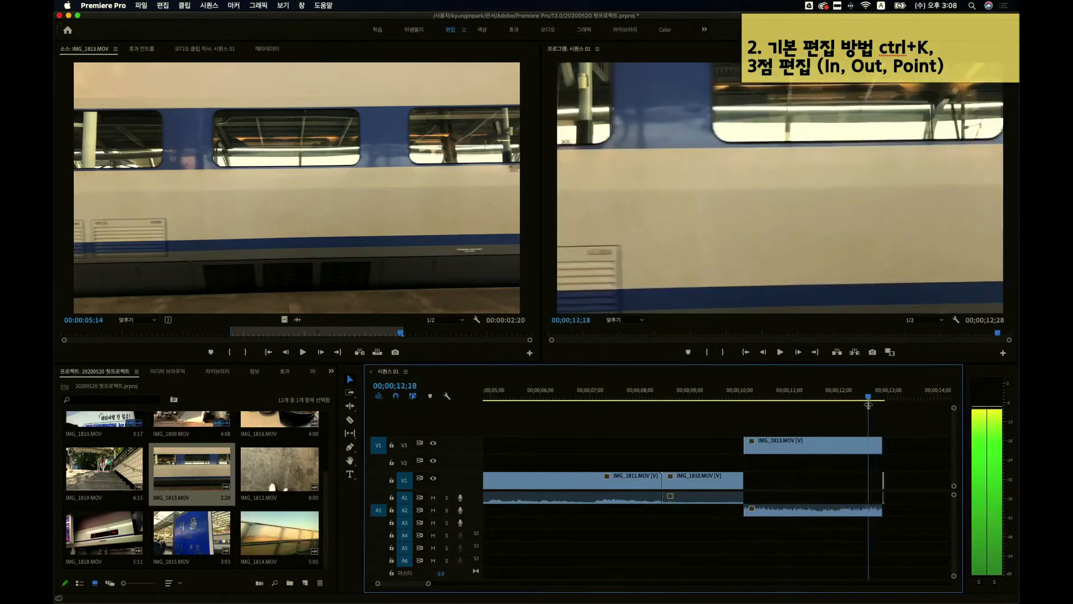
{"action": "left_click", "coordinate": [844, 445]}
{"action": "right_click", "coordinate": [846, 445]}
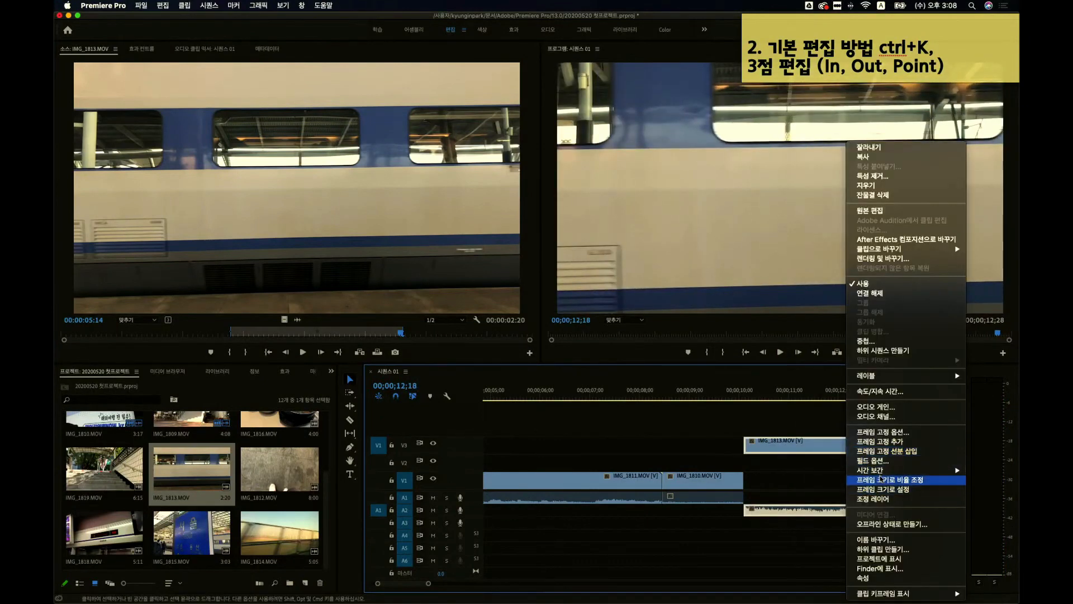
{"action": "left_click", "coordinate": [879, 482]}
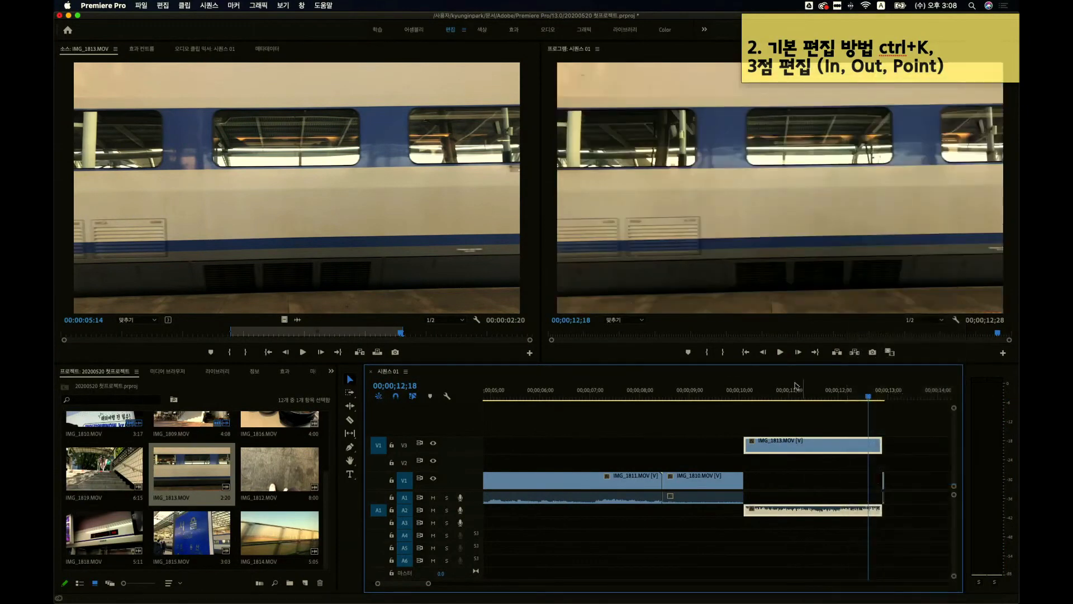
- Move the sequence playhead to 00;00;10;01 and delete the IMG_1813.MOV clip from tracks V3 and A2
{"action": "left_click_drag", "start_coordinate": [783, 398], "coordinate": [739, 397]}
{"action": "scroll", "coordinate": [765, 466], "scroll_direction": "down", "scroll_amount": 5}
{"action": "scroll", "coordinate": [766, 466], "scroll_direction": "up", "scroll_amount": 5}
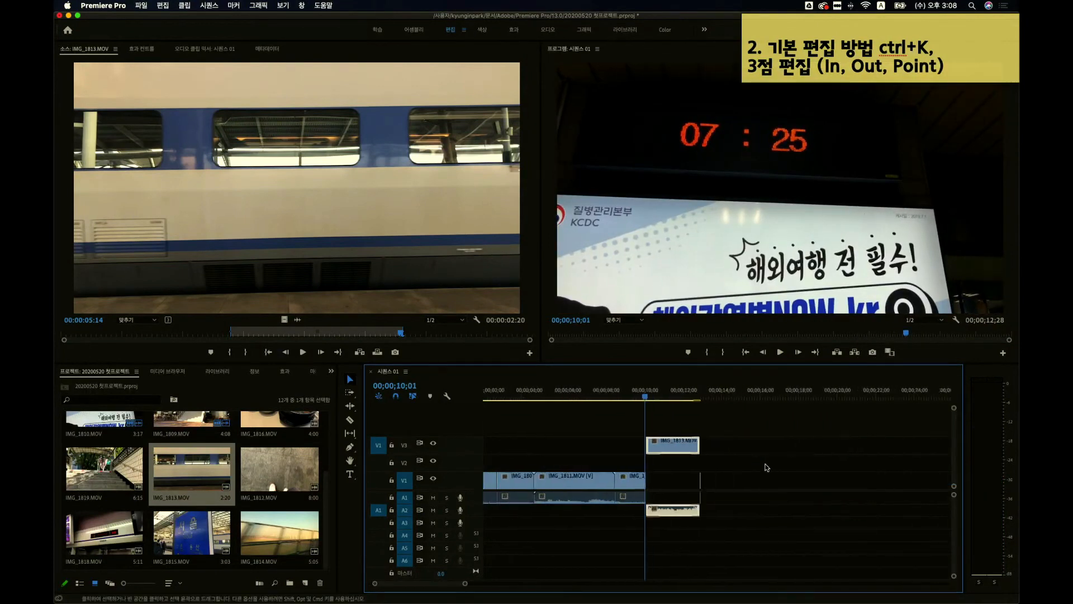
{"action": "scroll", "coordinate": [594, 463], "scroll_direction": "left", "scroll_amount": 7}
{"action": "scroll", "coordinate": [595, 463], "scroll_direction": "right", "scroll_amount": 4}
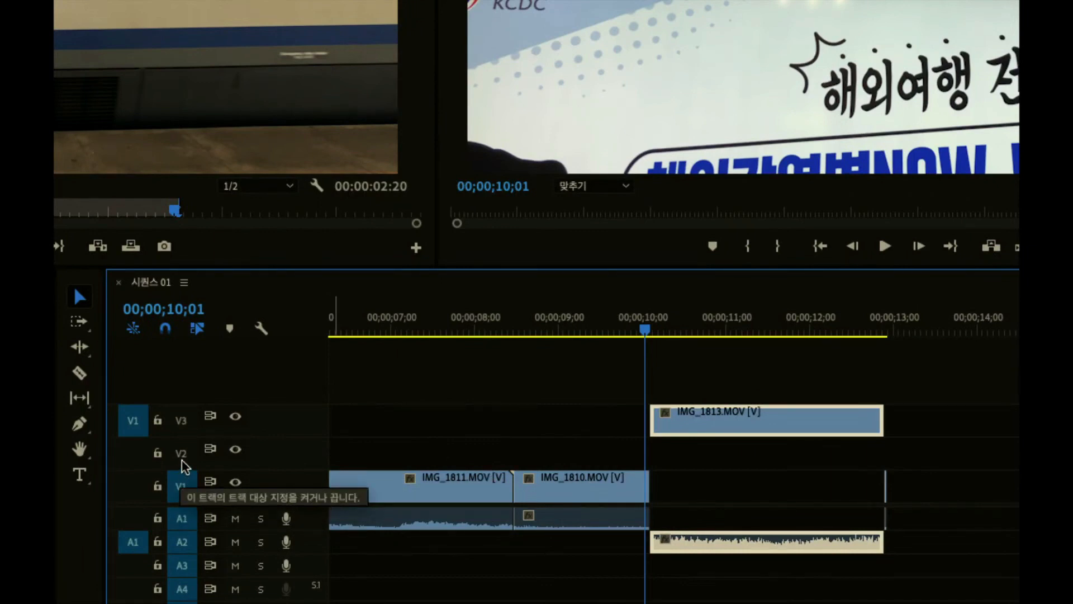
{"action": "left_click", "coordinate": [380, 465]}
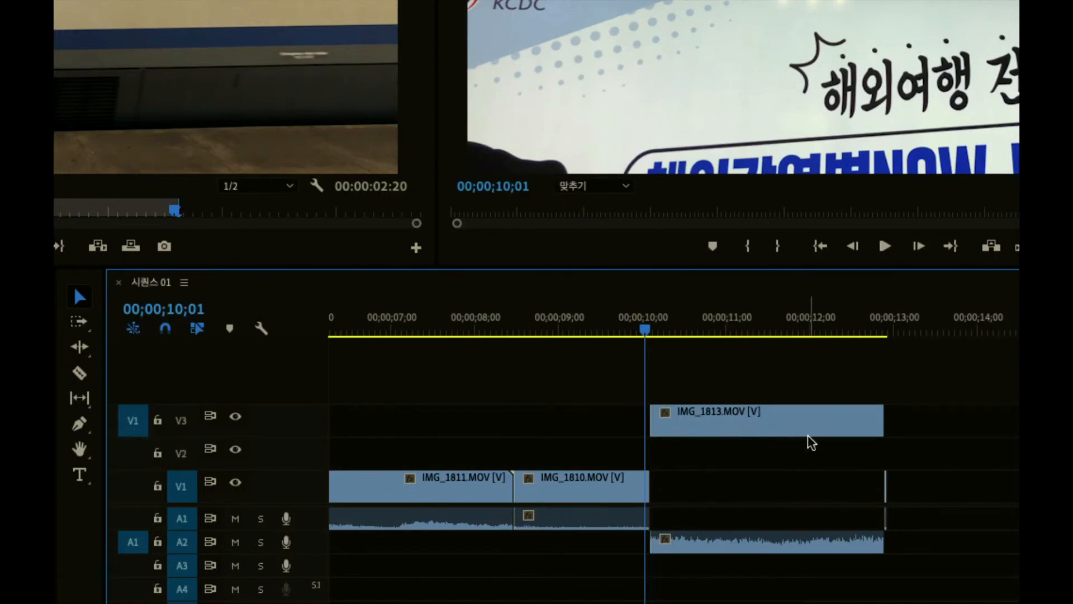
{"action": "left_click_drag", "start_coordinate": [756, 368], "coordinate": [817, 559]}
{"action": "key", "text": "Delete"}
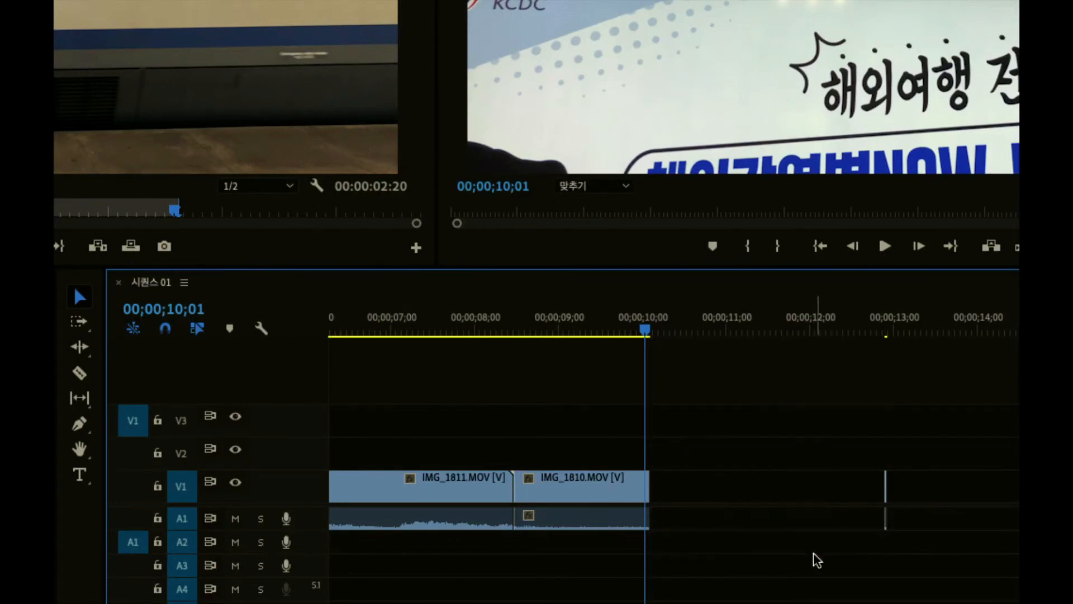
- Patch source V1 to track V2 and insert the marked IMG_1813.MOV section at 00;00;10;01
{"action": "left_click", "coordinate": [131, 454]}
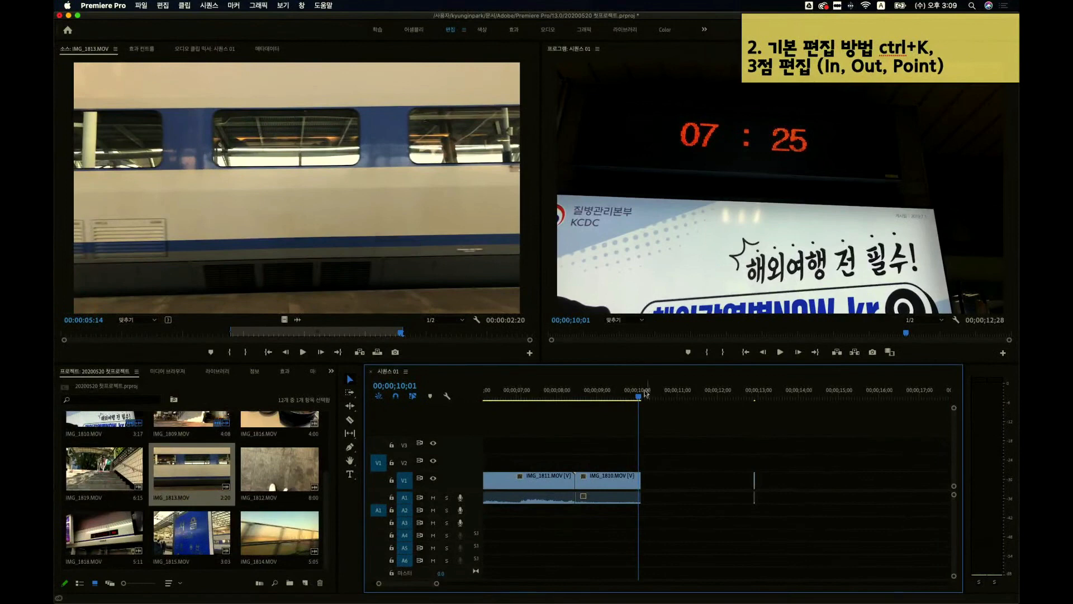
{"action": "left_click", "coordinate": [351, 207]}
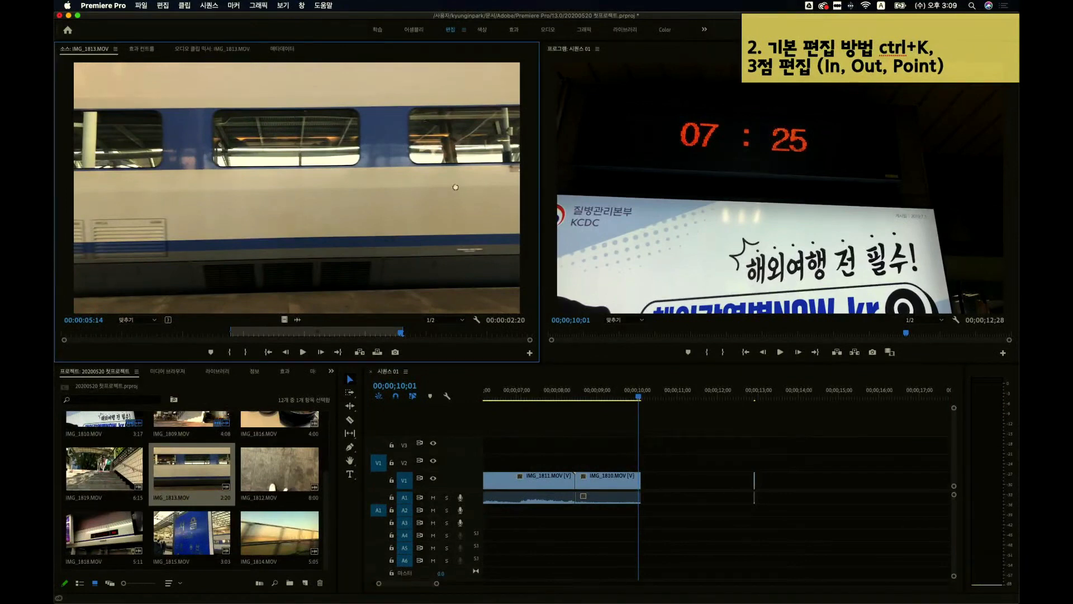
{"action": "left_click_drag", "start_coordinate": [455, 187], "coordinate": [737, 186]}
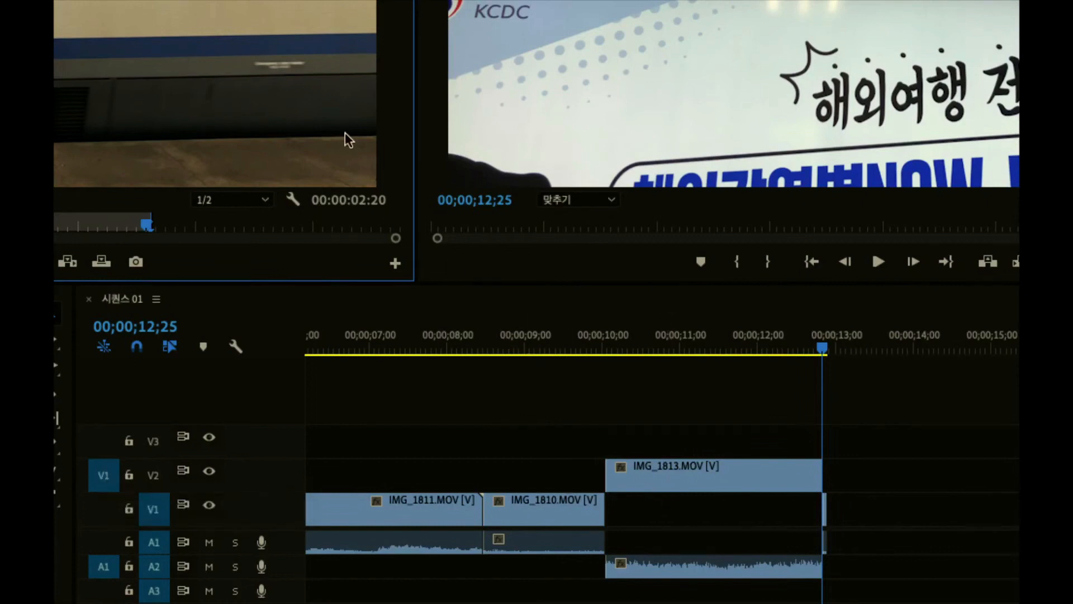
- Move the IMG_1813.MOV clip on V2 to start directly above IMG_1810.MOV, and place the playhead at 00;00;08;19
{"action": "left_click", "coordinate": [608, 349]}
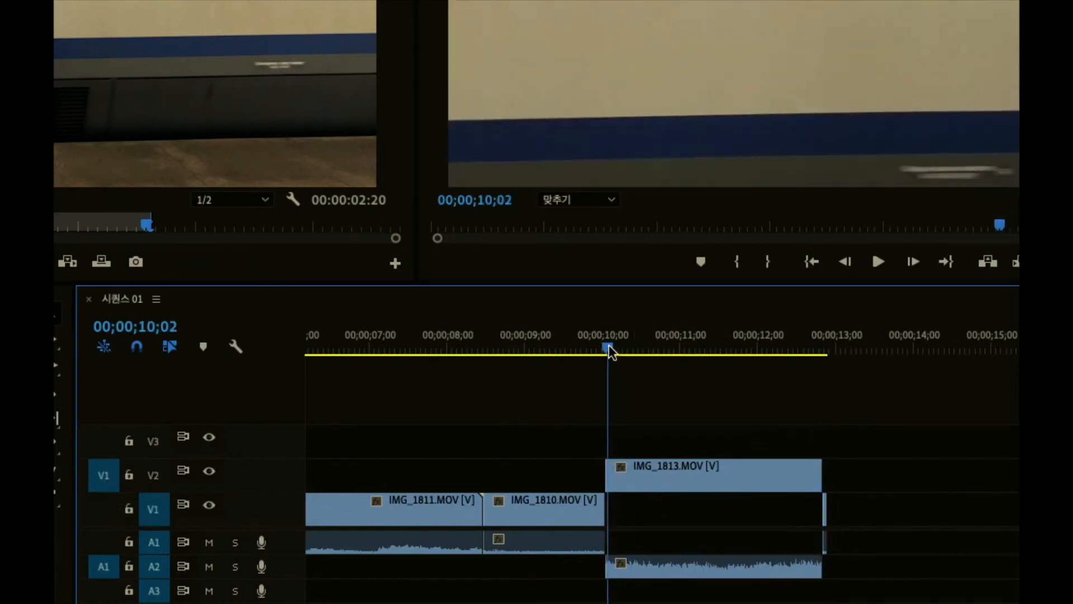
{"action": "left_click_drag", "start_coordinate": [609, 346], "coordinate": [613, 349]}
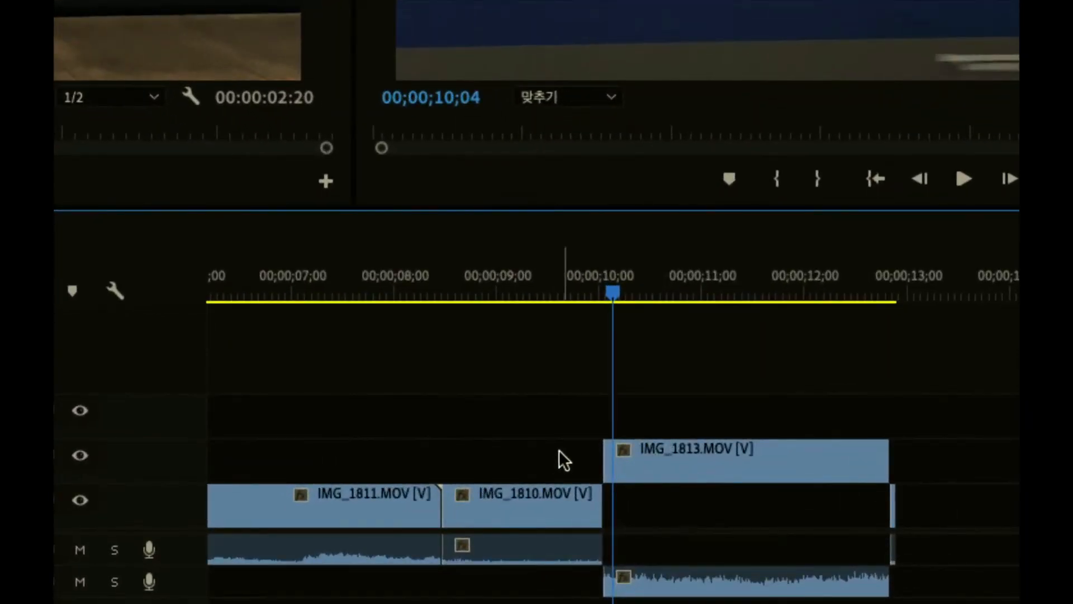
{"action": "left_click_drag", "start_coordinate": [659, 463], "coordinate": [498, 462]}
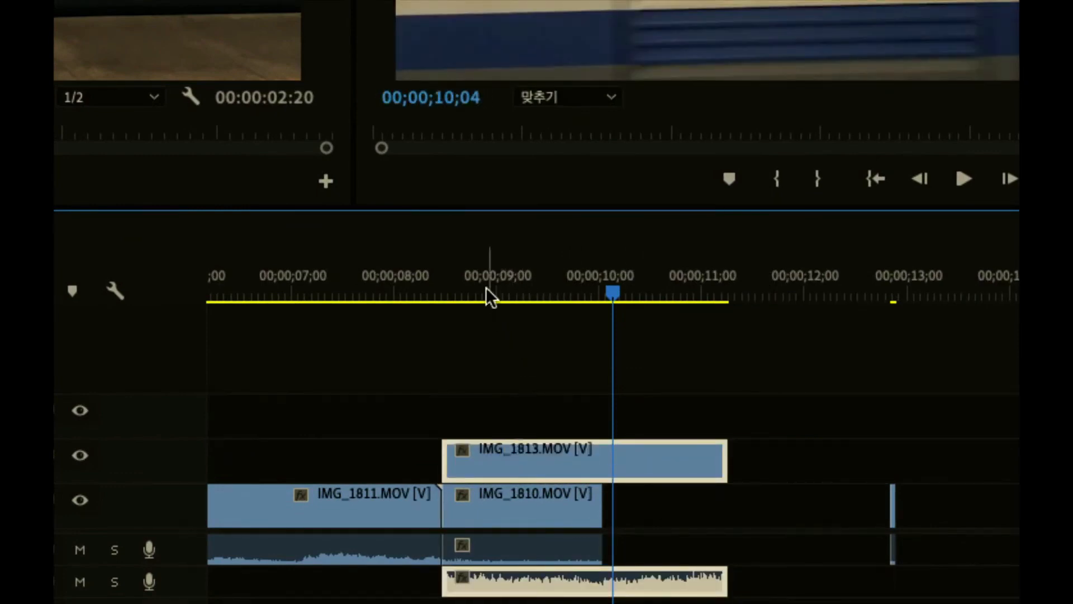
{"action": "left_click", "coordinate": [461, 287]}
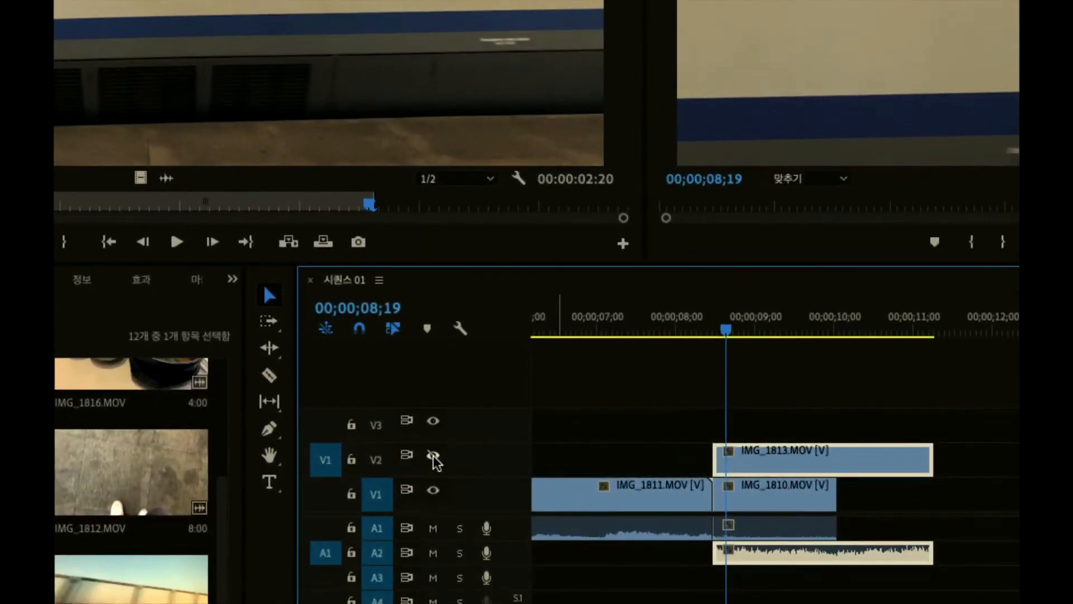
- Hide track V2 and play the sequence from 00;00;08;10 to preview it, then return the playhead to 00;00;08;22
{"action": "left_click", "coordinate": [433, 455]}
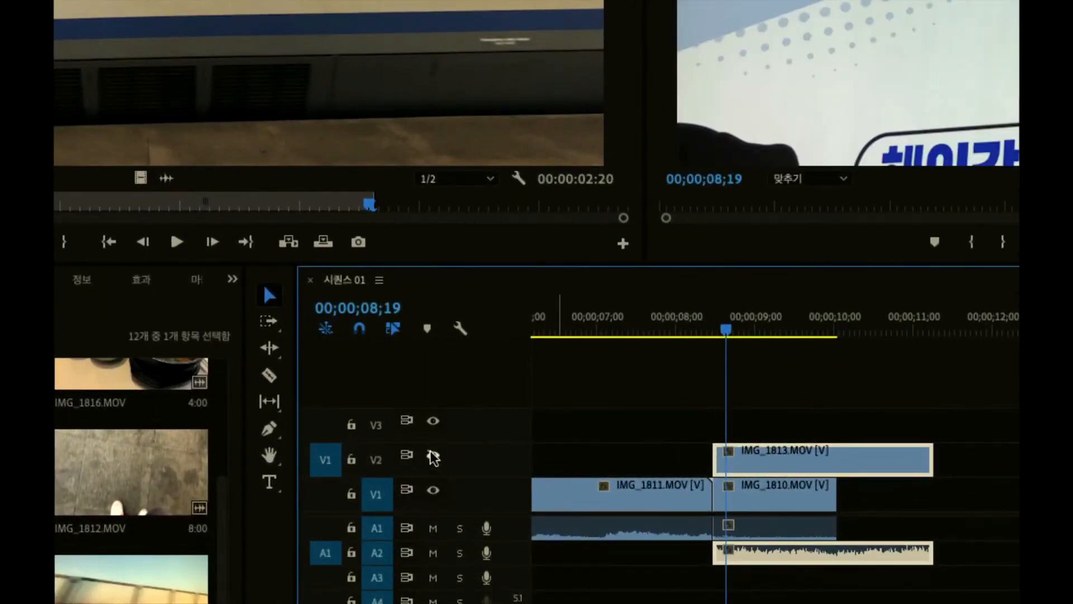
{"action": "left_click", "coordinate": [433, 456]}
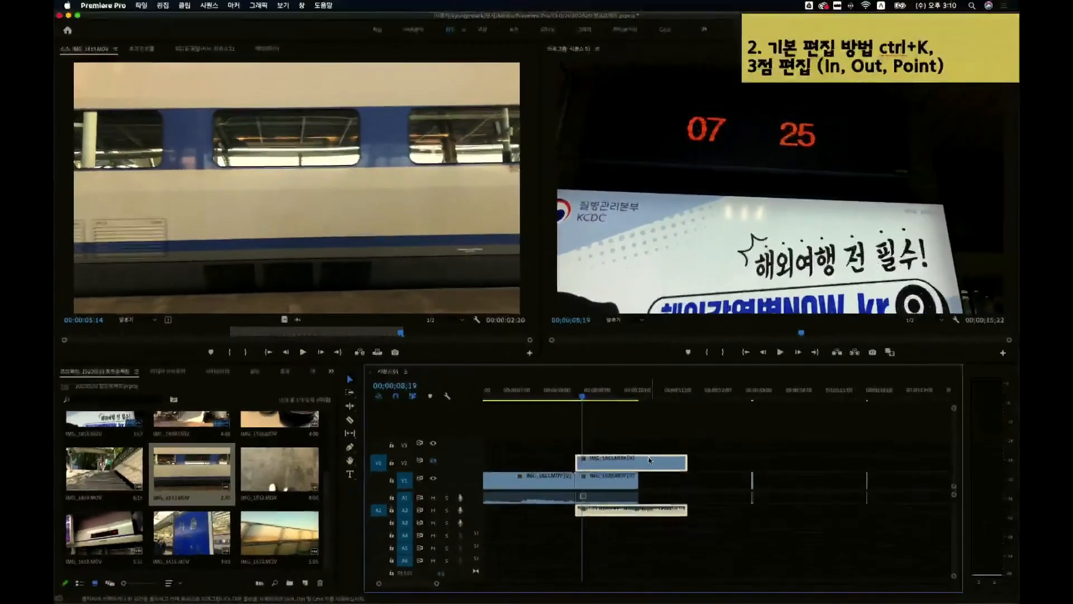
{"action": "left_click", "coordinate": [571, 398]}
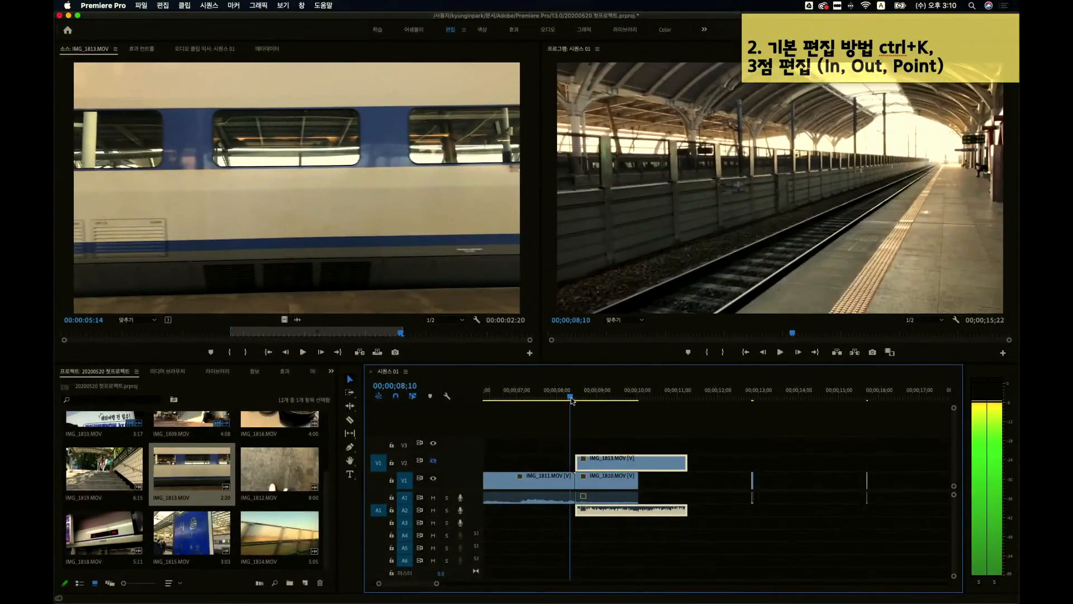
{"action": "key", "text": "space"}
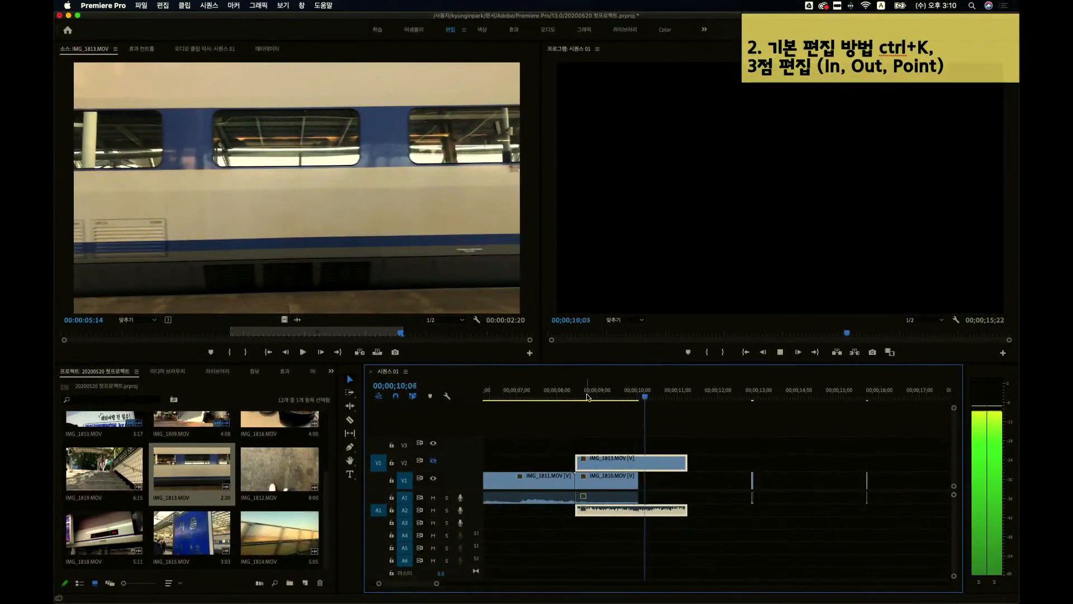
{"action": "mouse_move", "coordinate": [588, 398]}
{"action": "left_mouse_down"}
{"action": "mouse_move", "coordinate": [544, 399]}
{"action": "mouse_move", "coordinate": [586, 398]}
{"action": "left_mouse_up"}
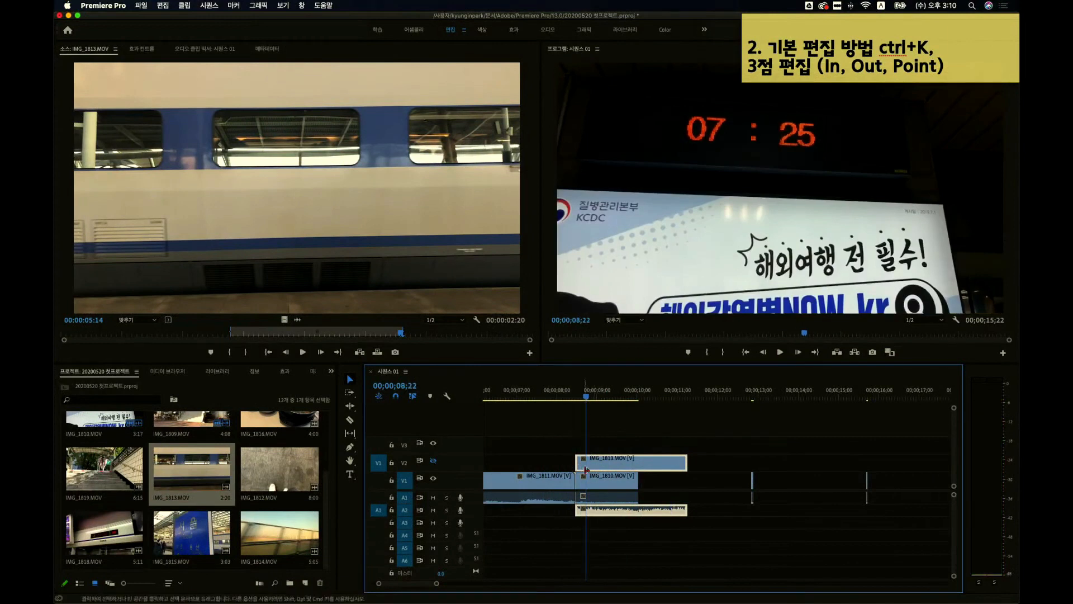
- Toggle track V2's output at 00;00;08;22 to compare the overlapping clips, leaving it switched on
{"action": "left_click", "coordinate": [434, 461]}
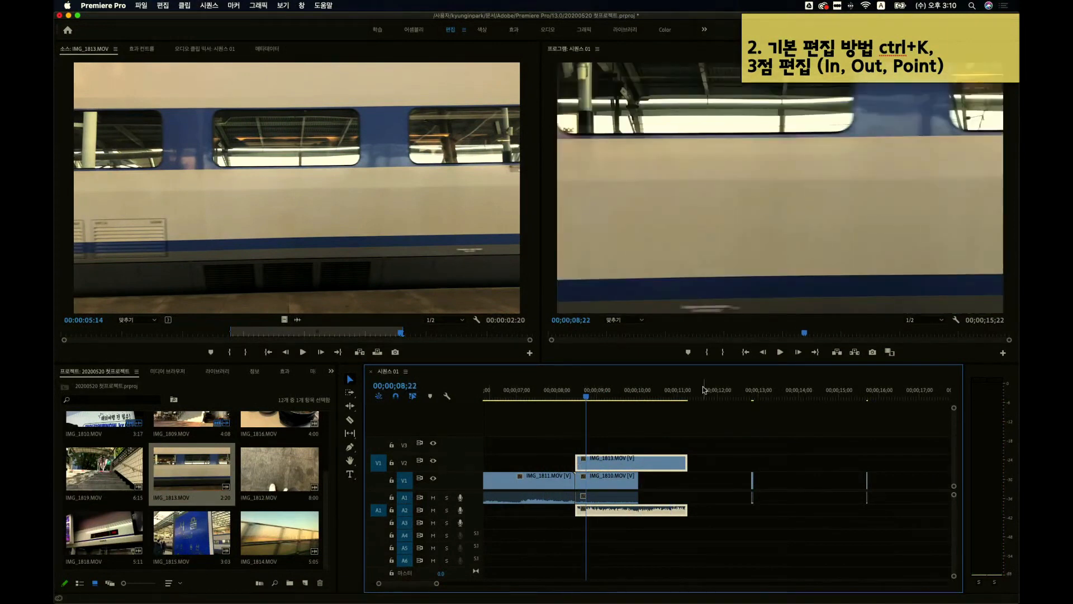
{"action": "left_click", "coordinate": [434, 462]}
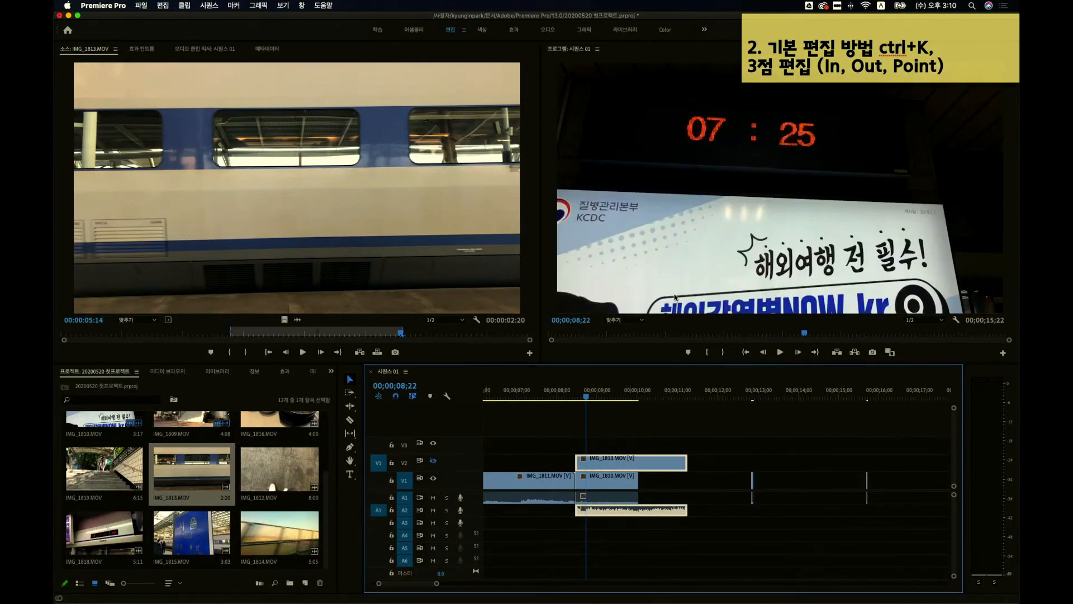
{"action": "left_click", "coordinate": [434, 462]}
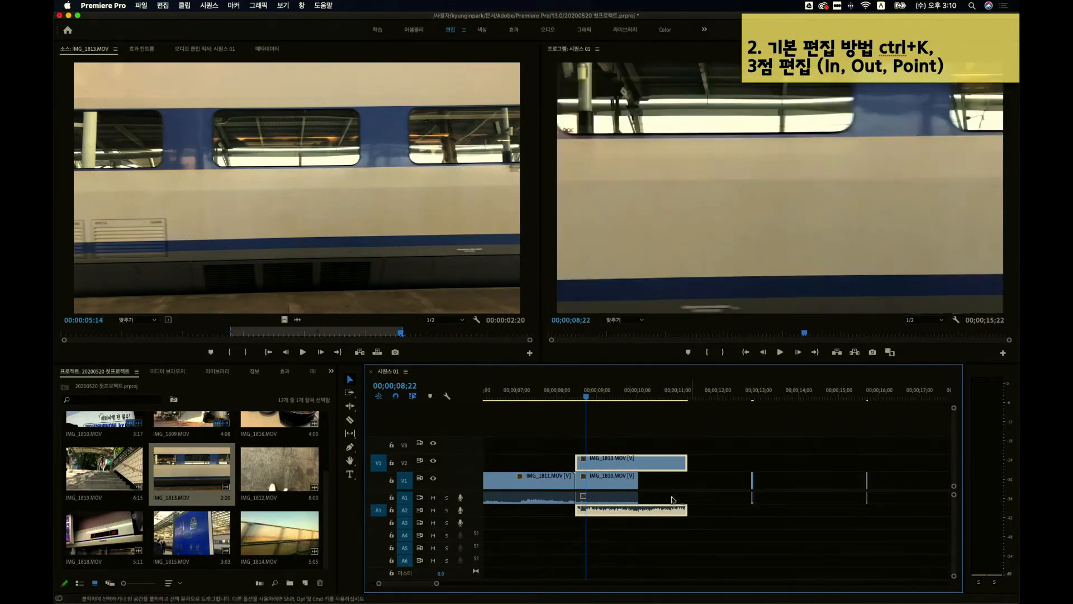
- Move the IMG_1810.MOV clip from V1 to V3 above IMG_1813.MOV, check it at 00;00;08;25, and return it to V1
{"action": "left_click", "coordinate": [603, 478]}
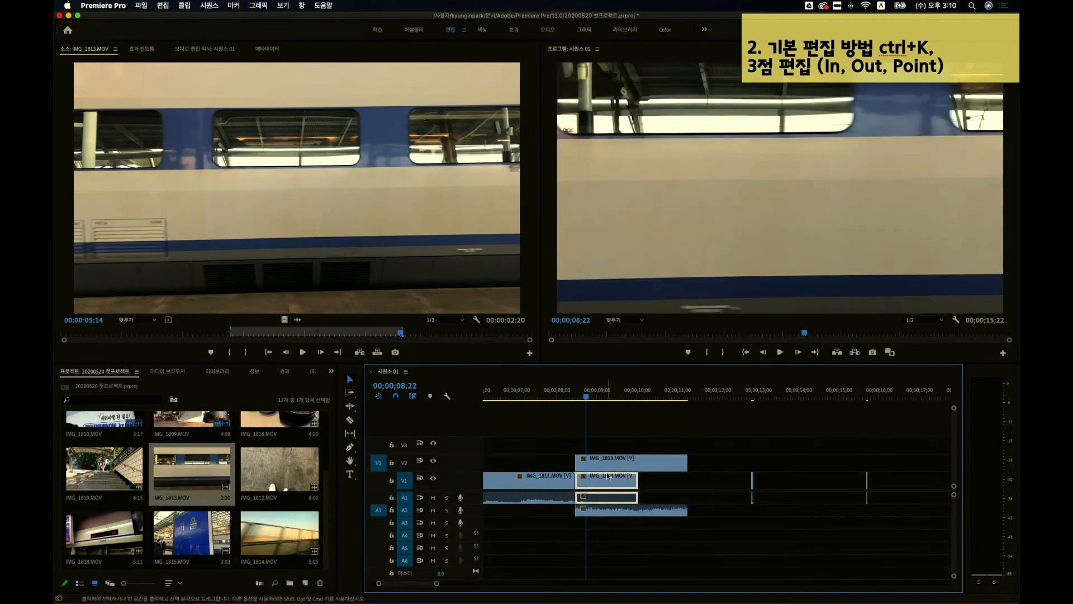
{"action": "scroll", "coordinate": [607, 475], "scroll_direction": "up", "scroll_amount": 2}
{"action": "left_click", "coordinate": [581, 468]}
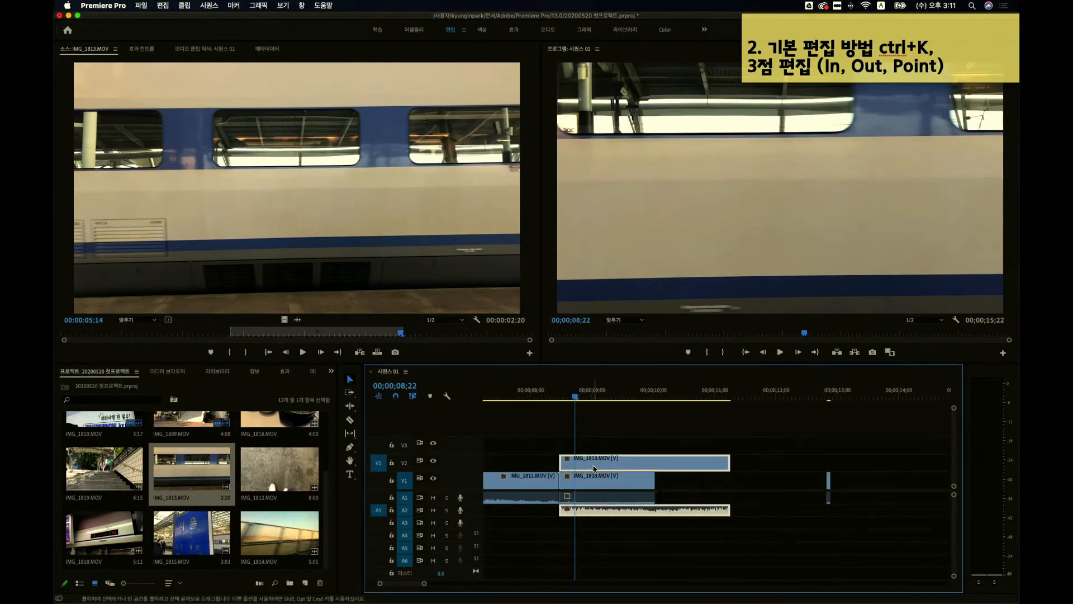
{"action": "left_click", "coordinate": [594, 479]}
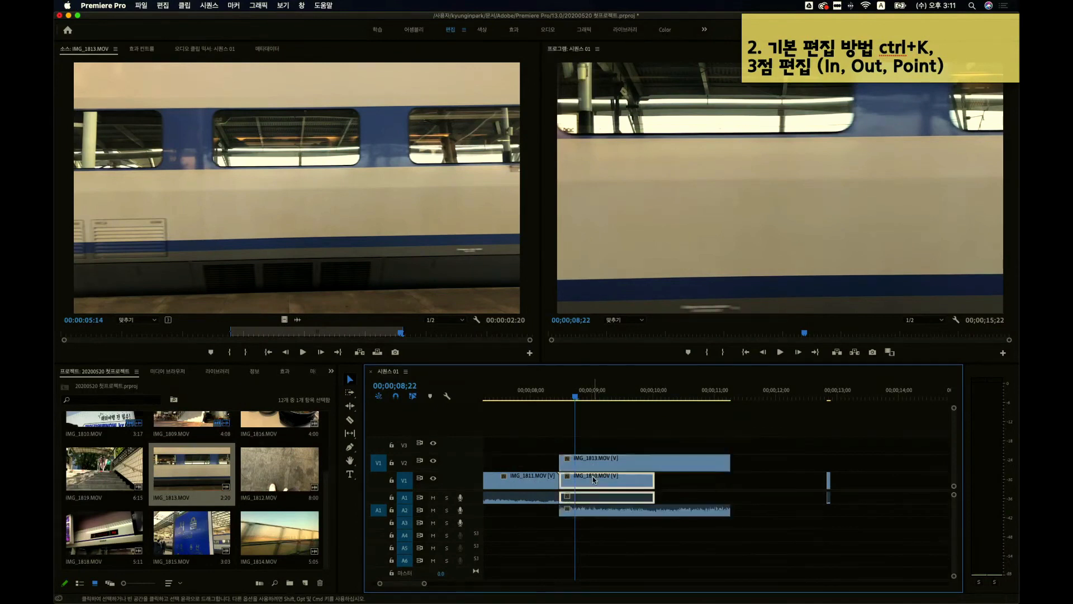
{"action": "left_click_drag", "start_coordinate": [594, 479], "coordinate": [593, 444]}
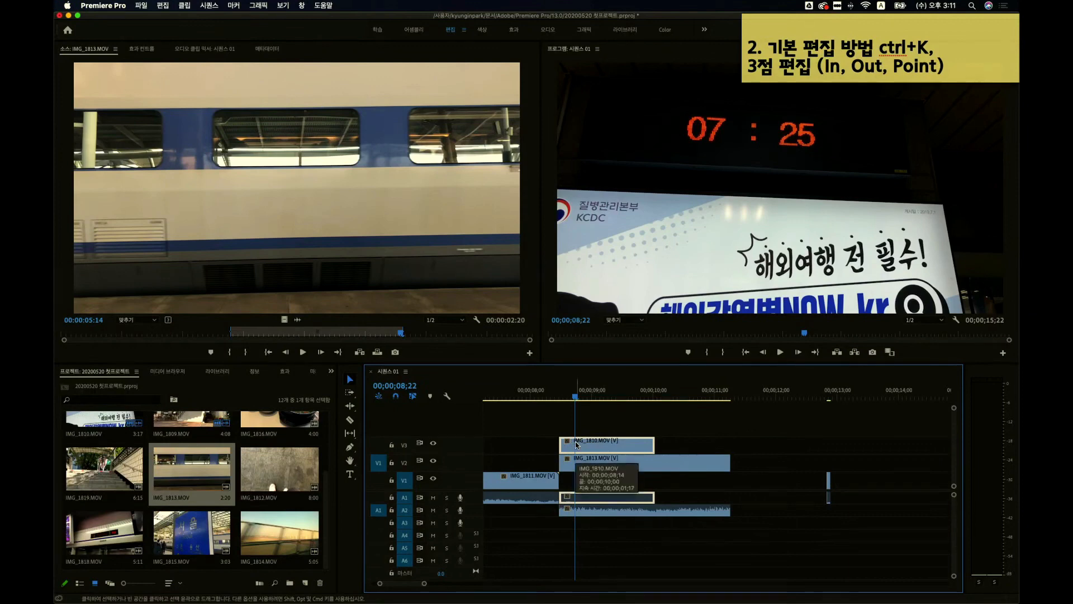
{"action": "left_click", "coordinate": [562, 398]}
{"action": "mouse_move", "coordinate": [562, 398]}
{"action": "left_mouse_down"}
{"action": "mouse_move", "coordinate": [551, 398]}
{"action": "mouse_move", "coordinate": [583, 399]}
{"action": "left_mouse_up"}
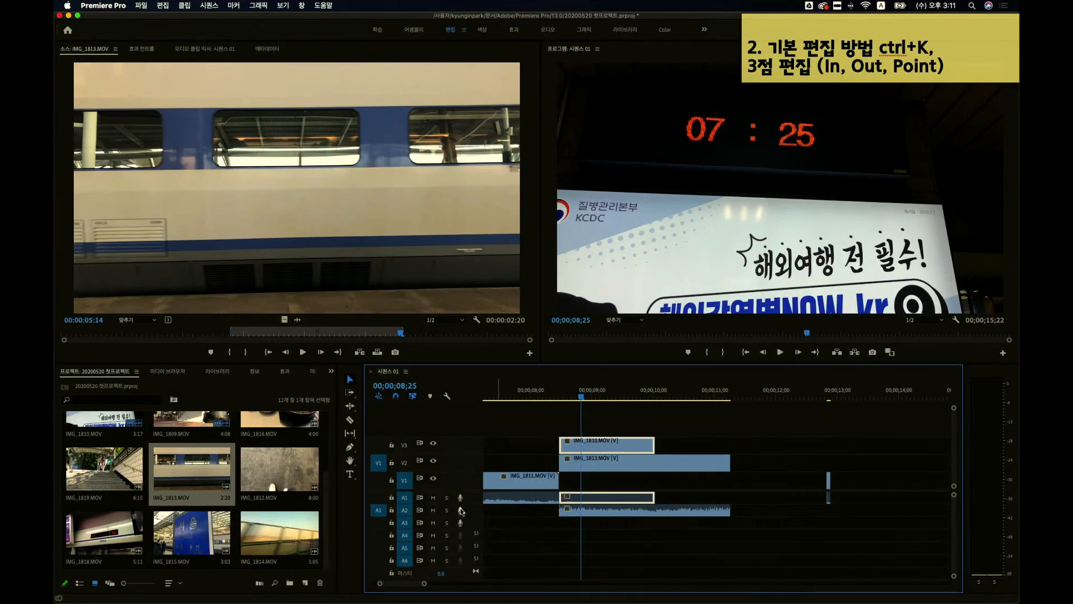
{"action": "left_click_drag", "start_coordinate": [585, 447], "coordinate": [587, 481]}
- Place the playhead at 00;00;09;01 and delete the IMG_1813.MOV clip with its audio from V2 and A2
{"action": "left_click", "coordinate": [587, 464]}
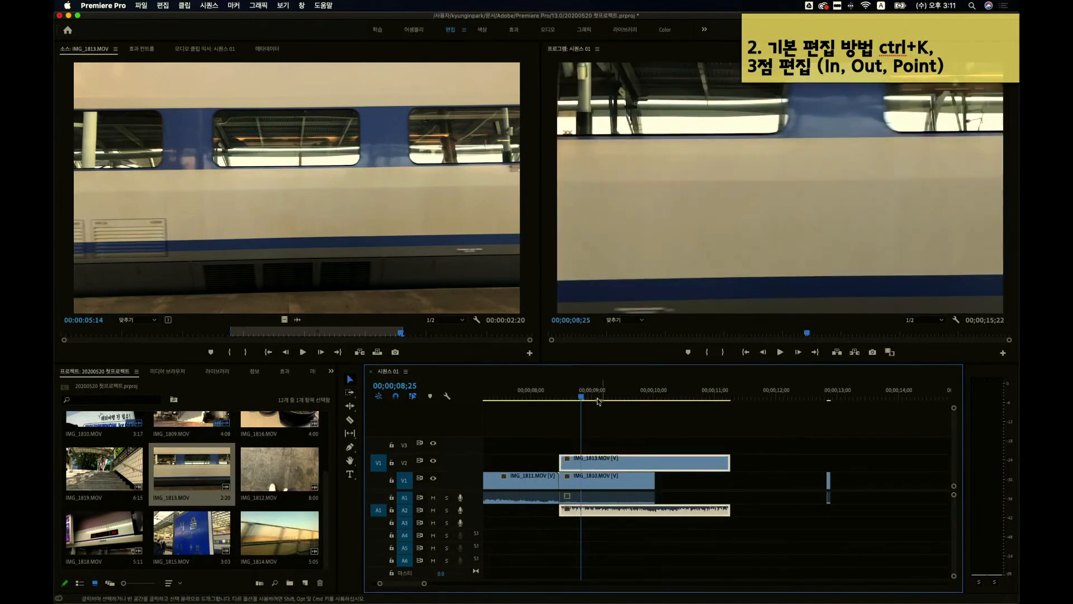
{"action": "mouse_move", "coordinate": [583, 398]}
{"action": "left_mouse_down"}
{"action": "mouse_move", "coordinate": [614, 400]}
{"action": "mouse_move", "coordinate": [567, 401]}
{"action": "left_mouse_up"}
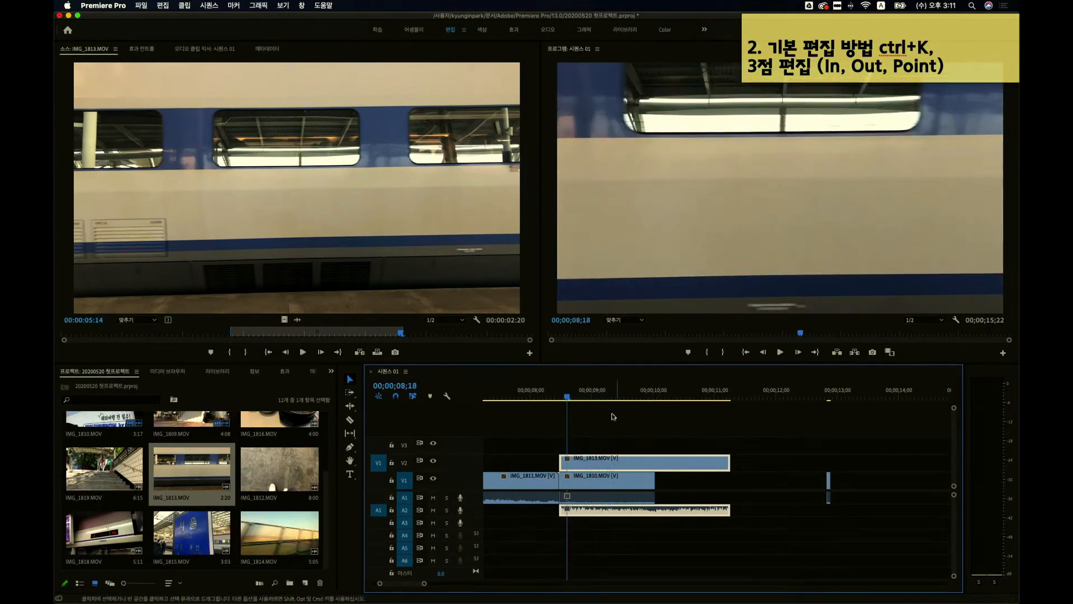
{"action": "left_click", "coordinate": [589, 397]}
{"action": "left_click", "coordinate": [594, 398]}
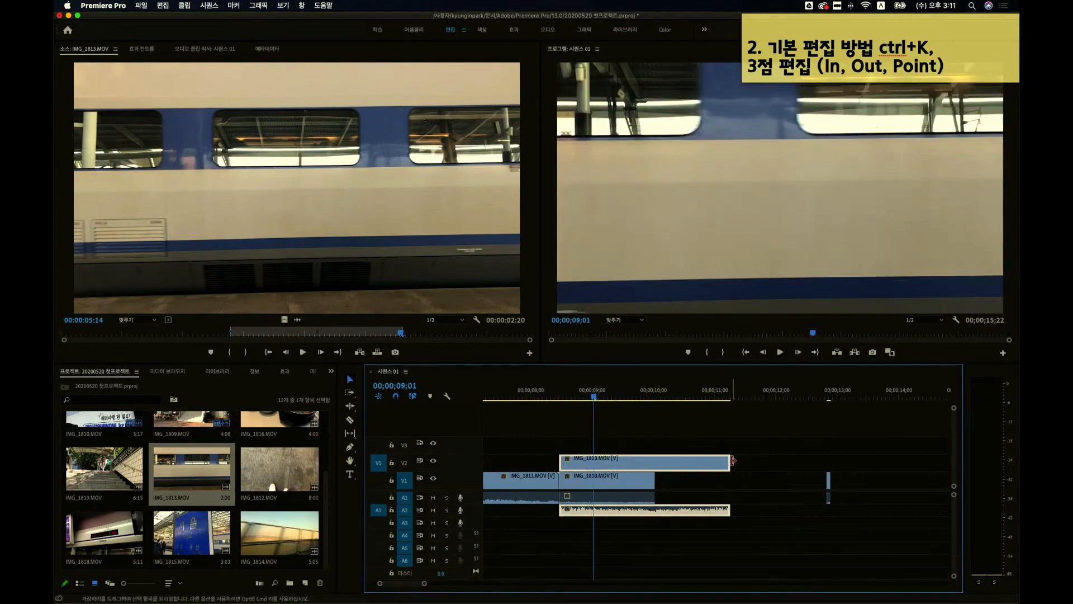
{"action": "key", "text": "Delete"}
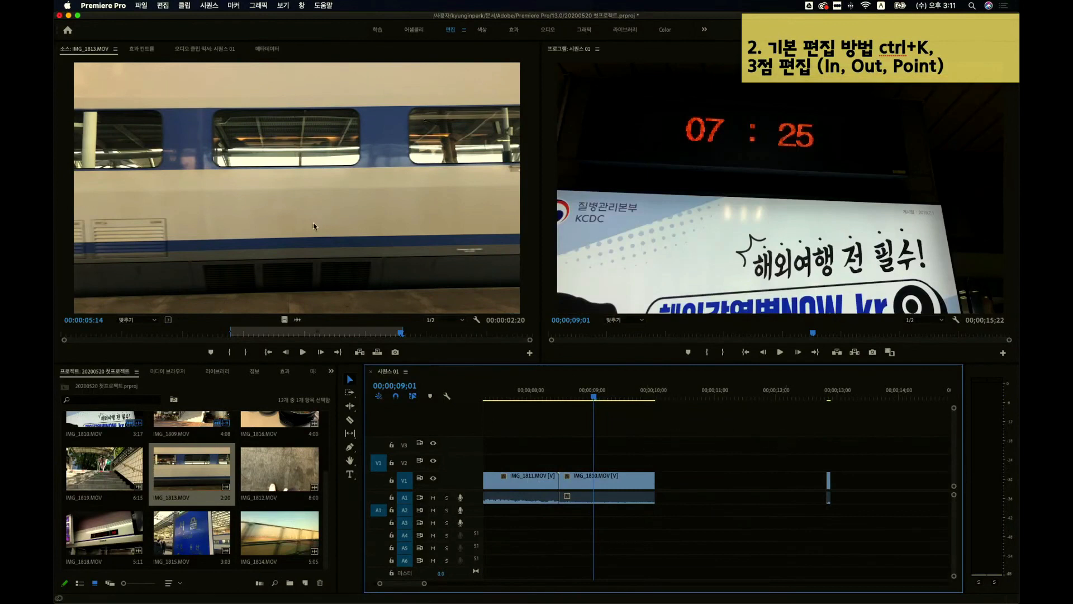
- Insert the marked IMG_1813.MOV section on V2 at 00;00;09;01, scrub through it to 00;00;11;24, and undo the insertion
{"action": "left_click_drag", "start_coordinate": [346, 166], "coordinate": [677, 168]}
{"action": "left_click_drag", "start_coordinate": [873, 184], "coordinate": [943, 190]}
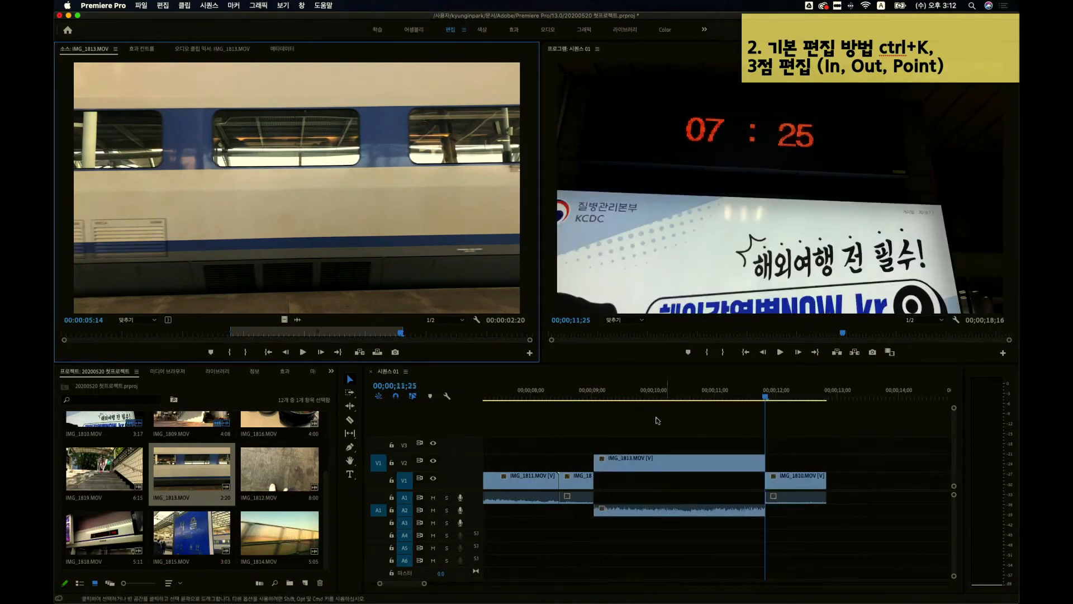
{"action": "left_click", "coordinate": [597, 398]}
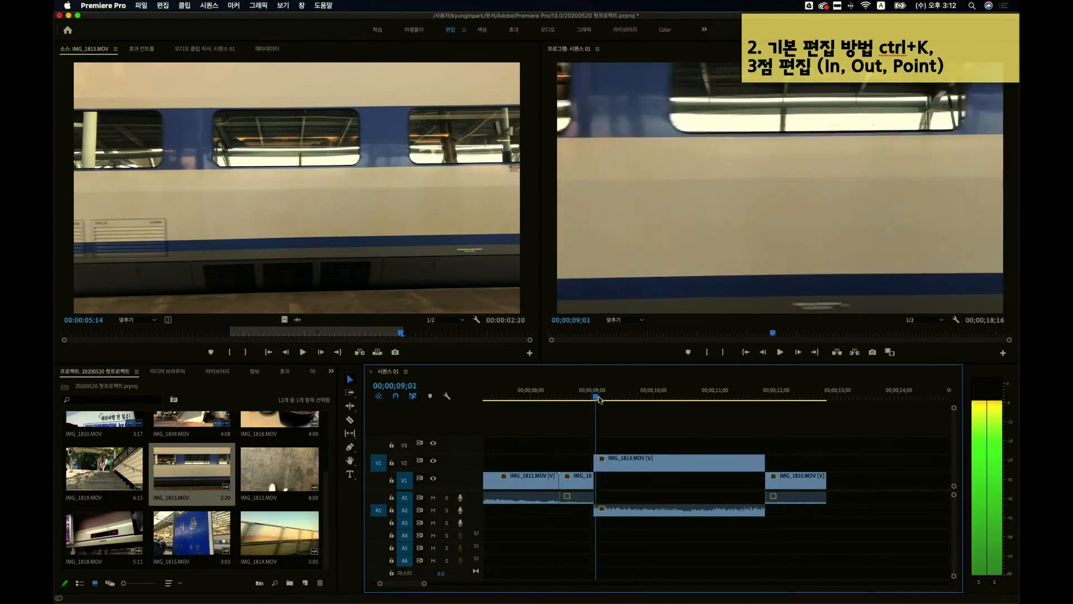
{"action": "left_click_drag", "start_coordinate": [598, 399], "coordinate": [765, 411]}
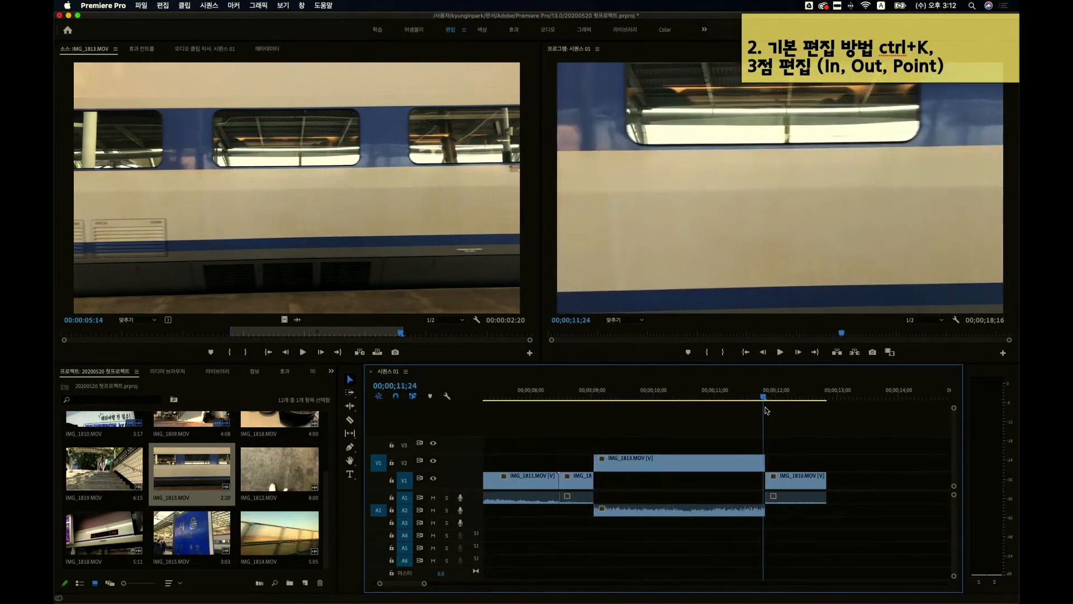
{"action": "key", "text": "super+z"}
- Try to replace the clip at the playhead with the source IMG_1813.MOV, and patch source V1 to track V1
{"action": "left_click", "coordinate": [367, 190]}
{"action": "left_click_drag", "start_coordinate": [367, 190], "coordinate": [699, 256]}
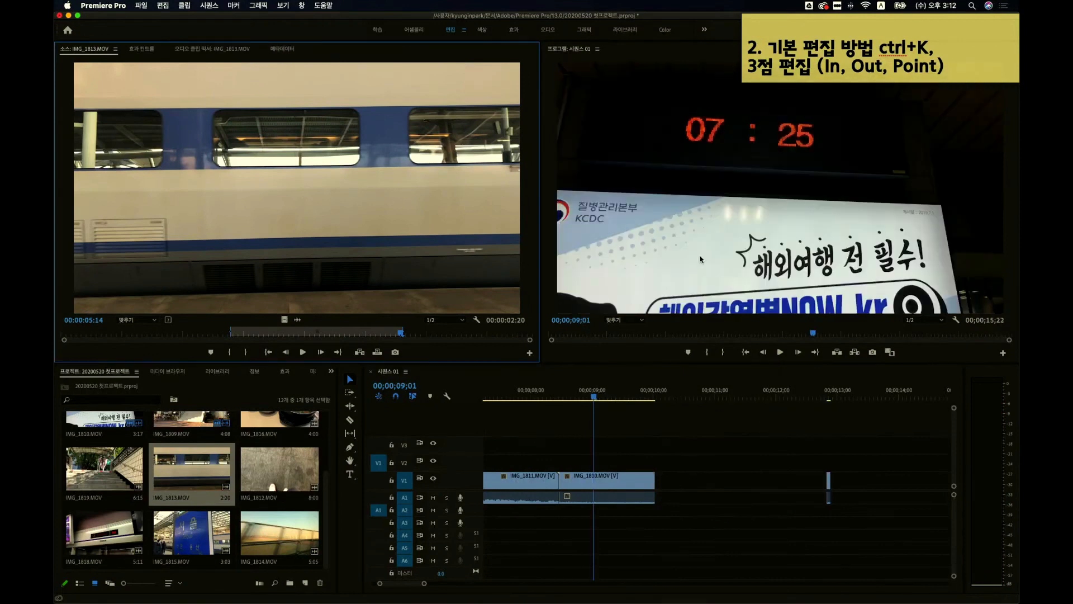
{"action": "left_click", "coordinate": [378, 482]}
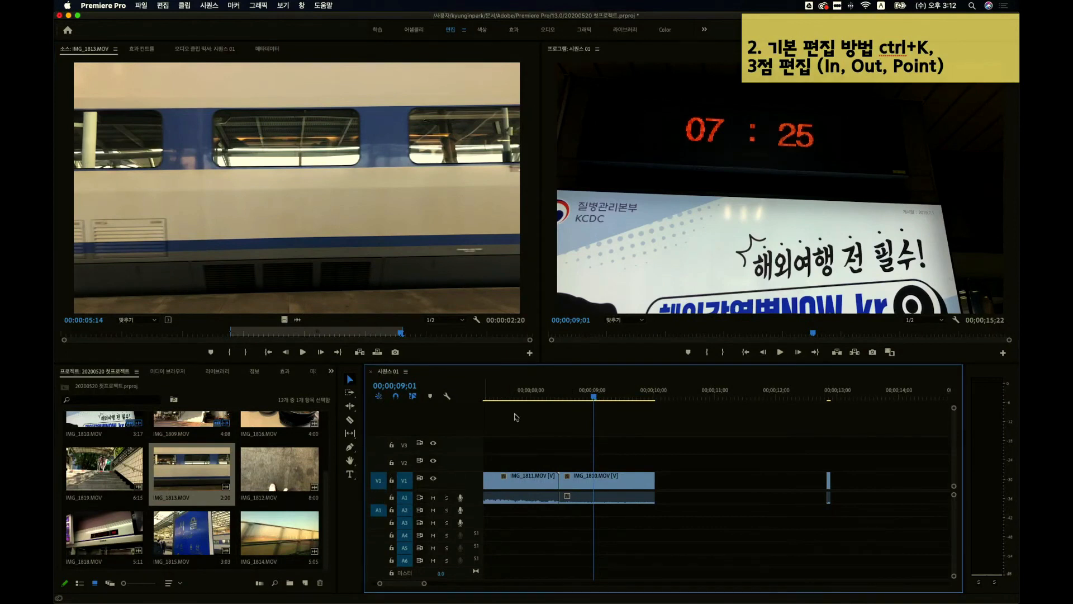
- Replace the IMG_1810.MOV clip on V1 with the source IMG_1813.MOV, select the replaced clip, and undo the replacement
{"action": "left_click_drag", "start_coordinate": [413, 194], "coordinate": [688, 257]}
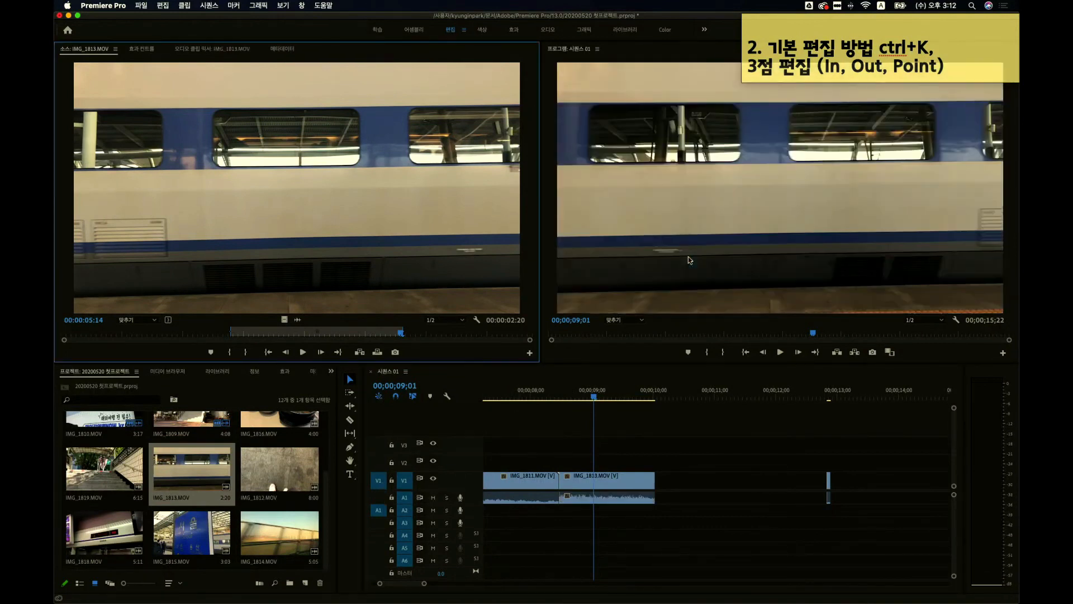
{"action": "left_click", "coordinate": [596, 487]}
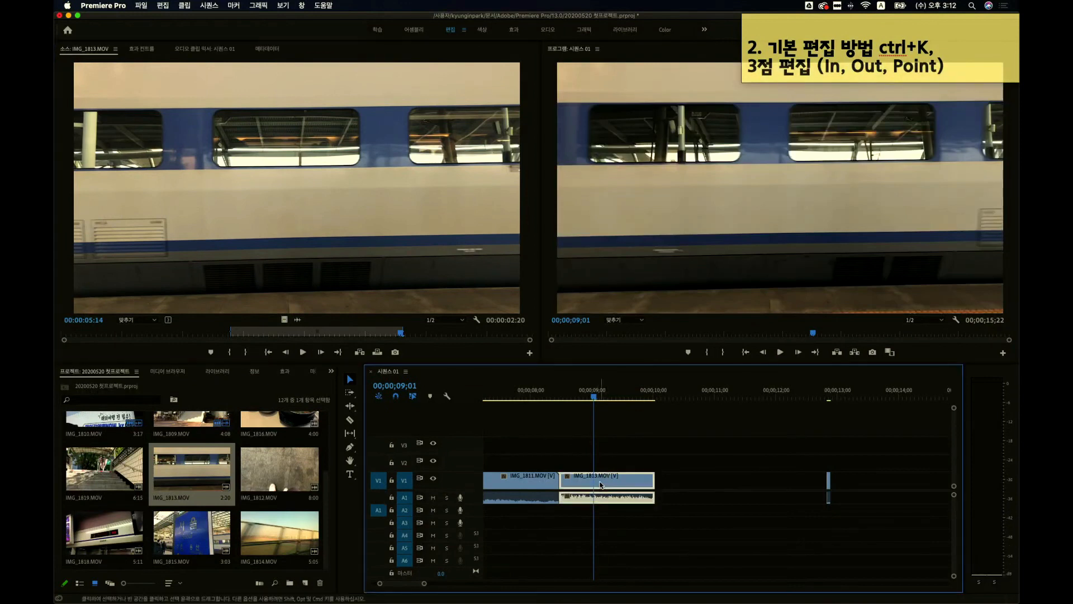
{"action": "key", "text": "super+z"}
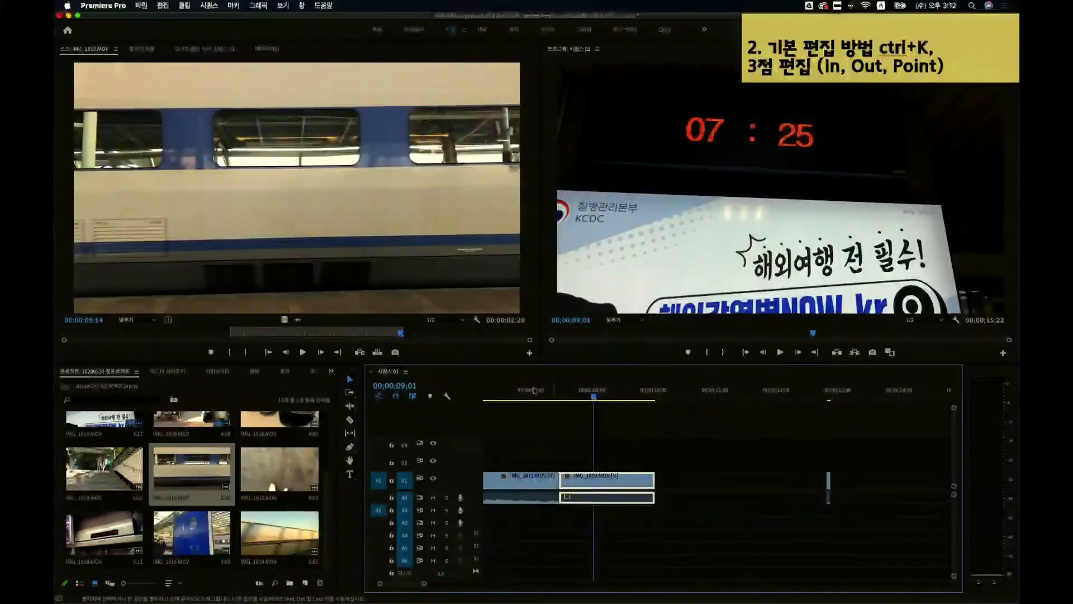
- Replace the IMG_1810.MOV clip under the playhead at 00;00;09;01 on V1 with the source IMG_1813.MOV
{"action": "left_click_drag", "start_coordinate": [417, 228], "coordinate": [693, 263]}
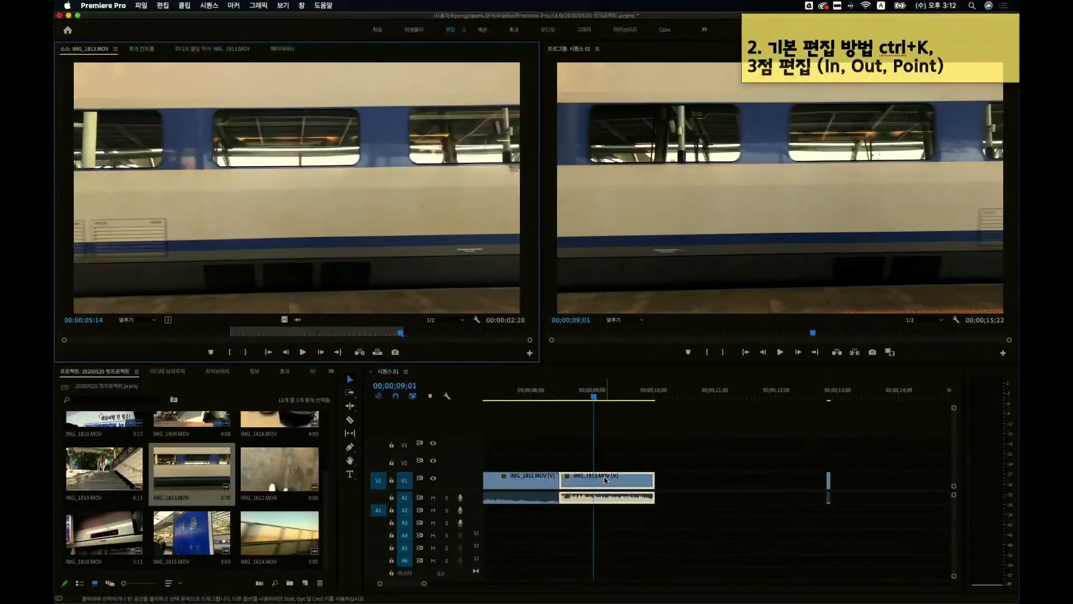
{"action": "left_click", "coordinate": [675, 488]}
{"action": "left_click_drag", "start_coordinate": [674, 499], "coordinate": [612, 458]}
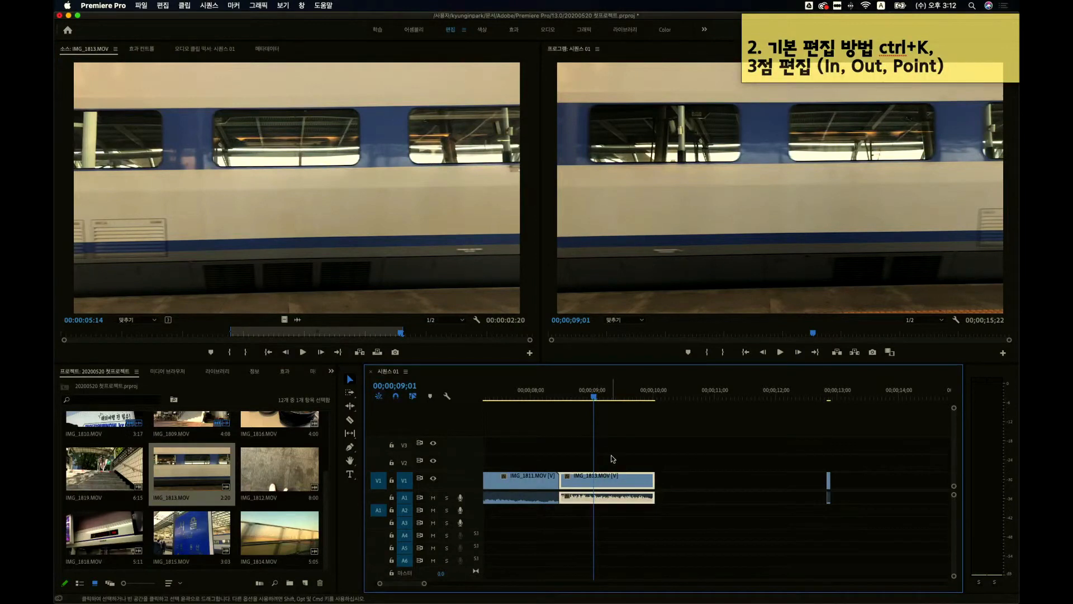